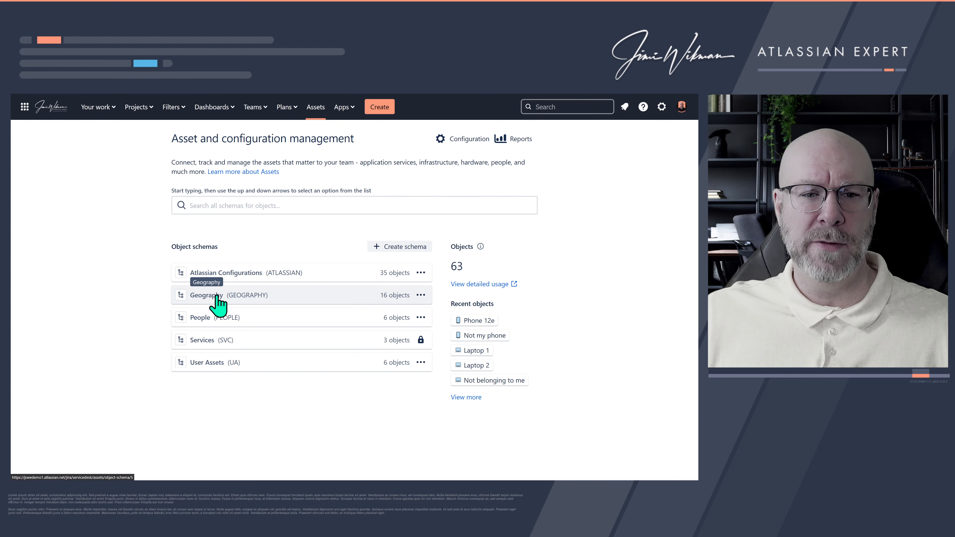
- Open the Geography schema and examine its Continent, Country, City and Office objects and the references between them
click(217, 297)
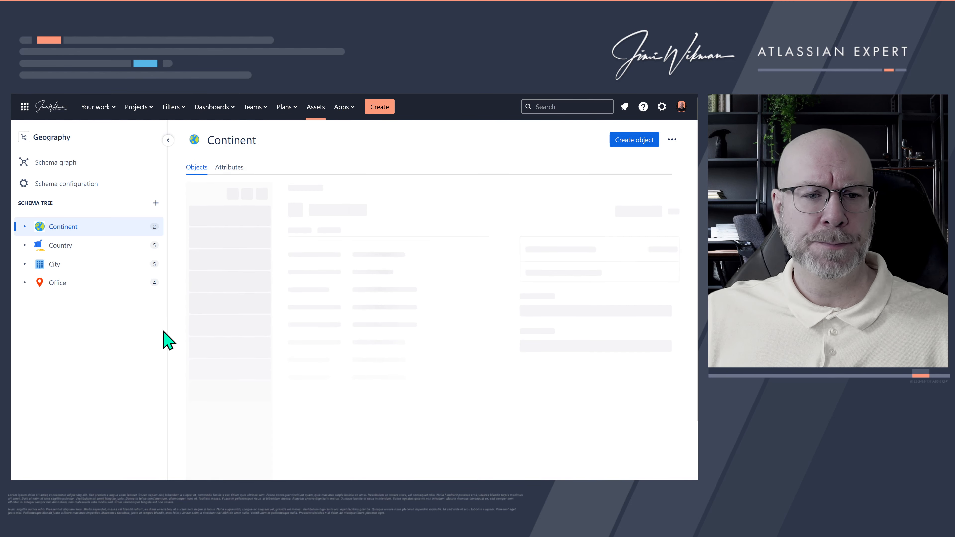
click(99, 227)
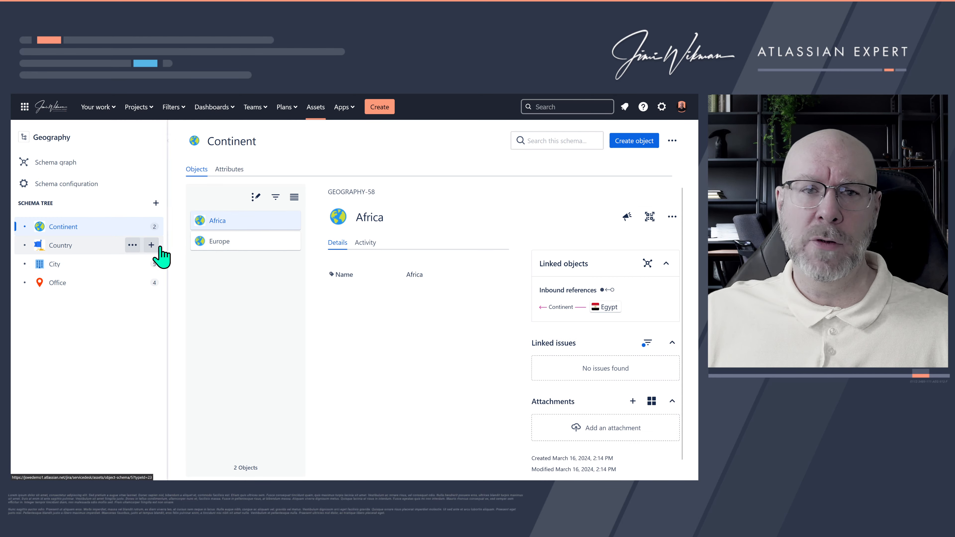
click(91, 249)
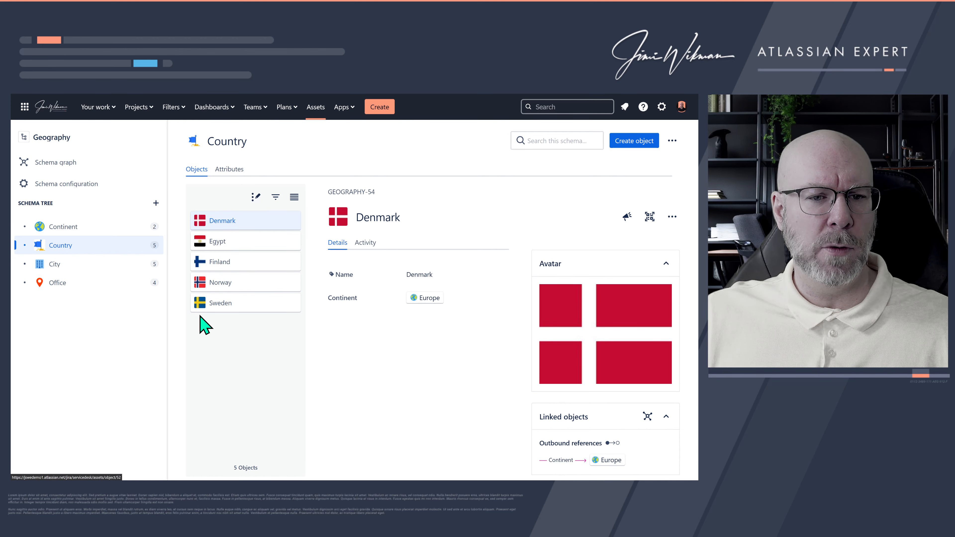
click(77, 265)
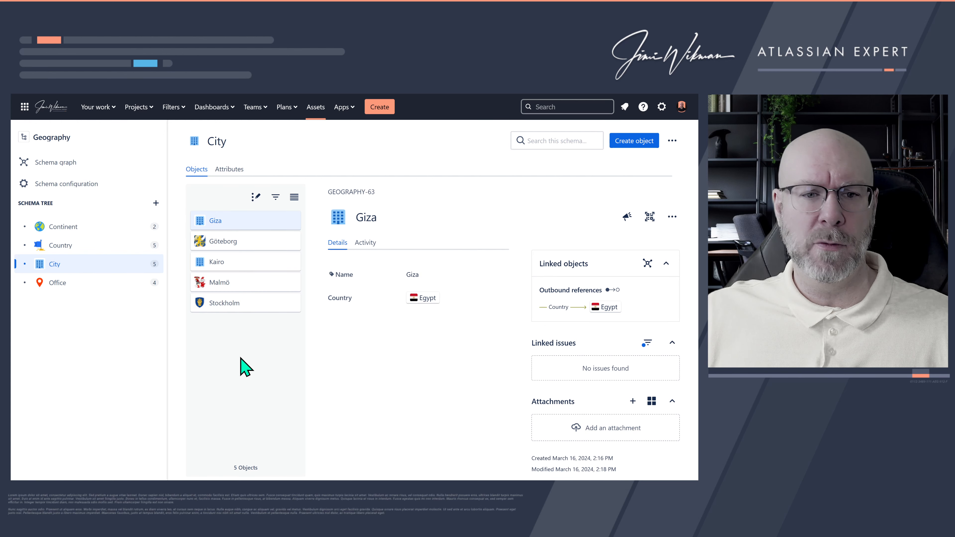
click(90, 284)
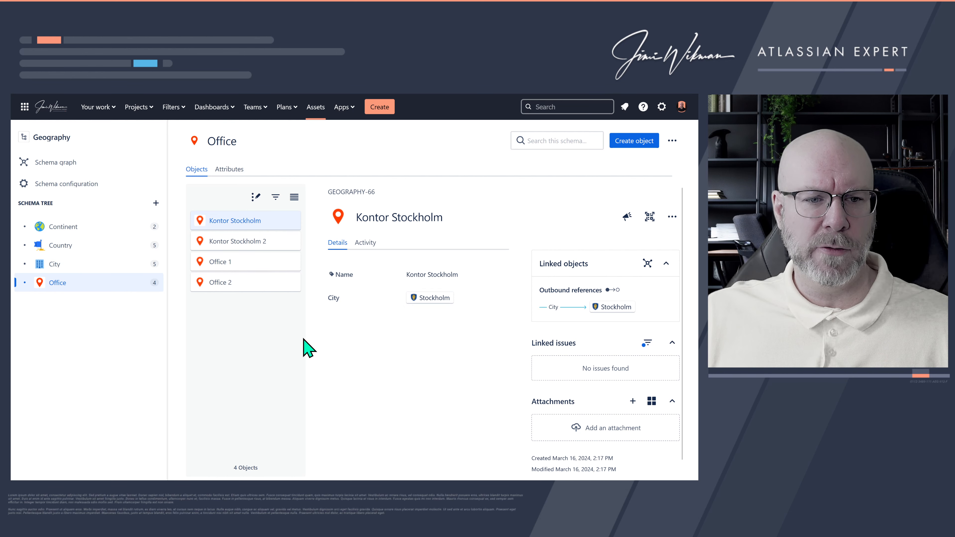
click(97, 294)
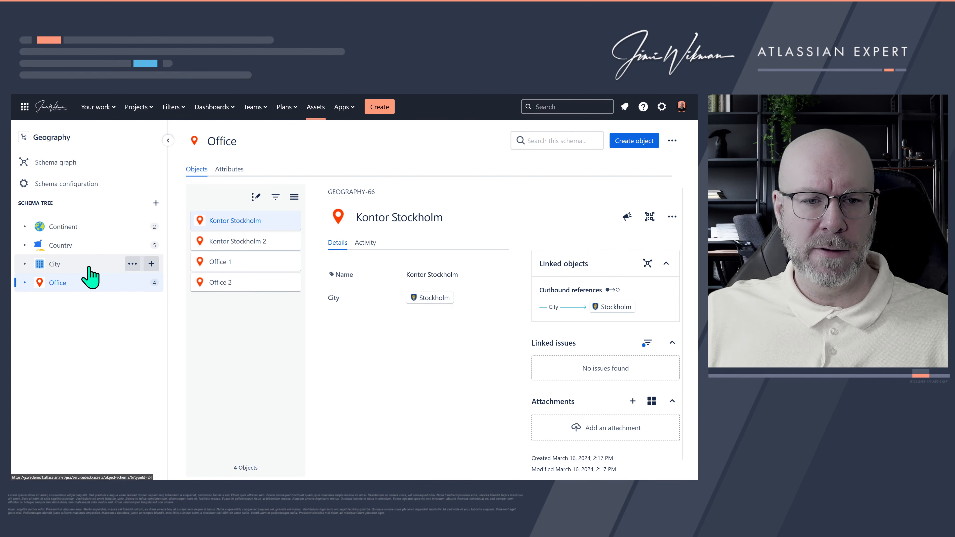
click(99, 267)
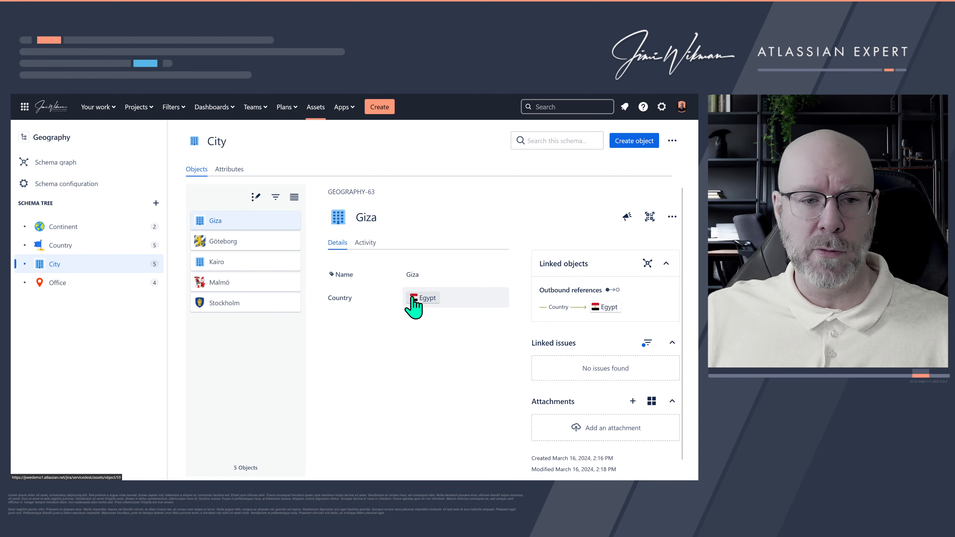
click(72, 246)
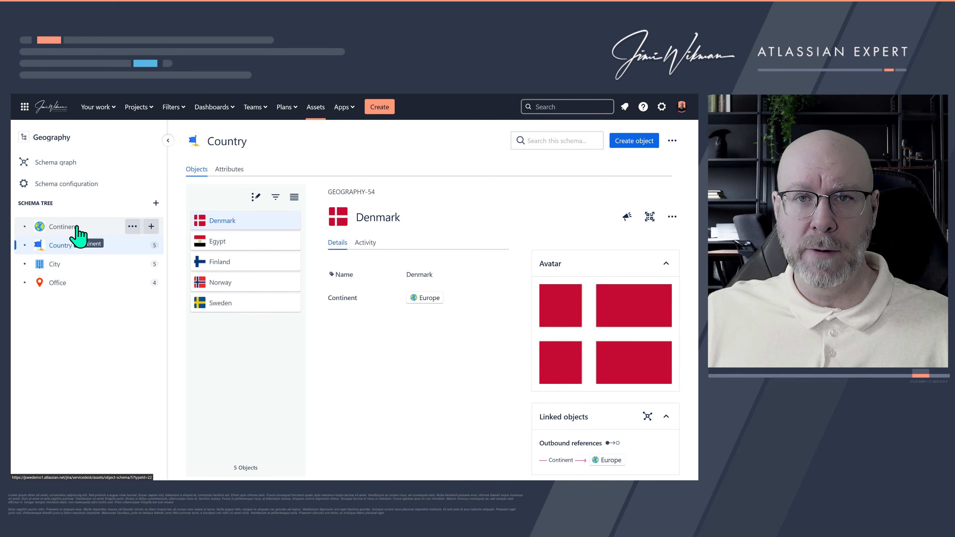
click(67, 284)
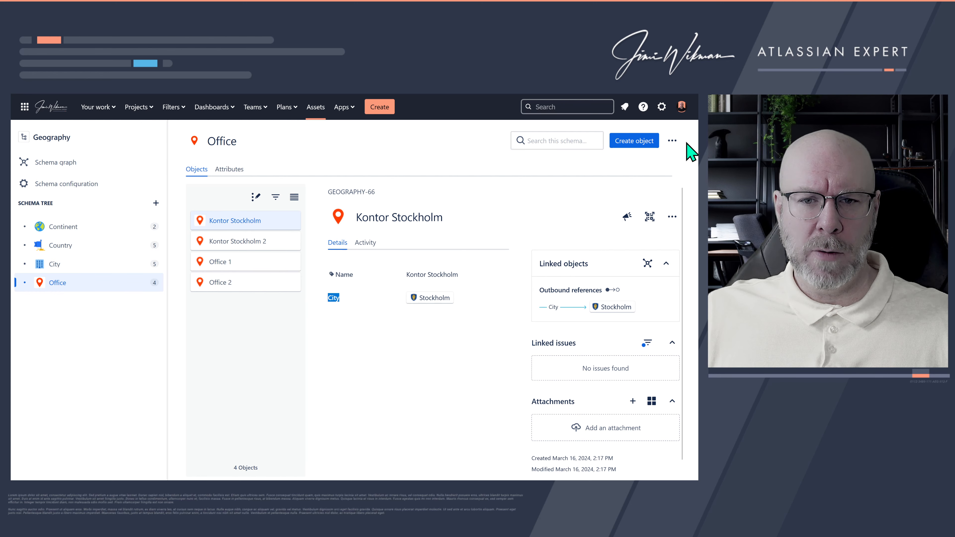
- Open the custom fields list in the Jira issue settings
click(661, 107)
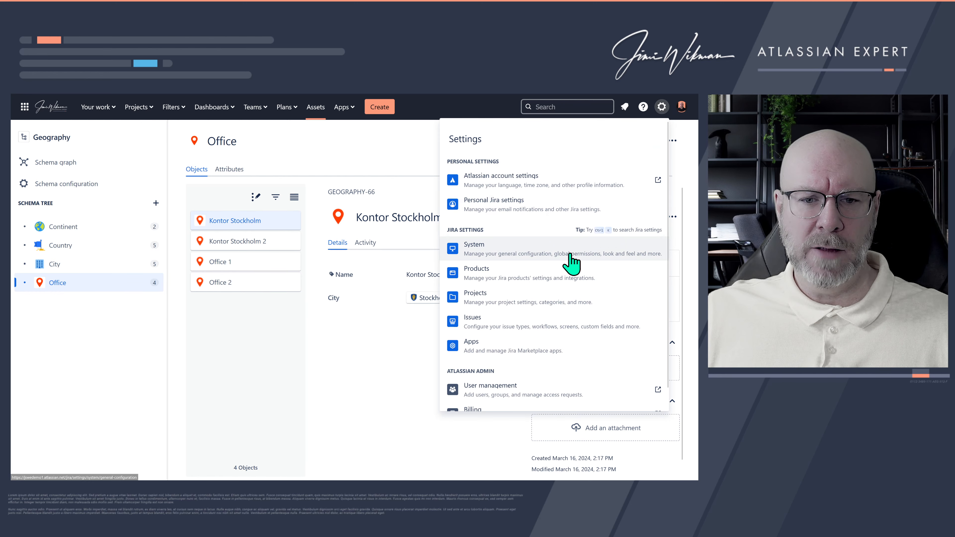
click(491, 324)
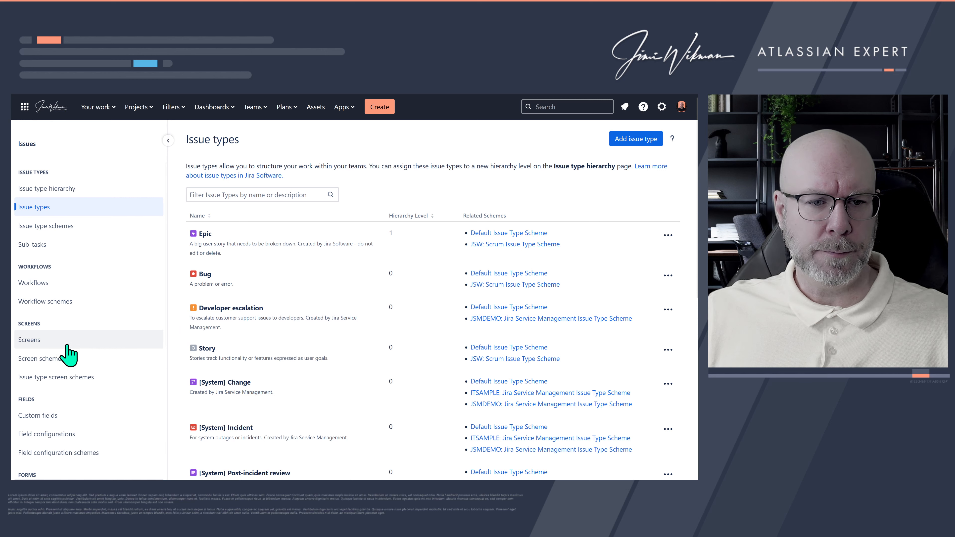
click(59, 417)
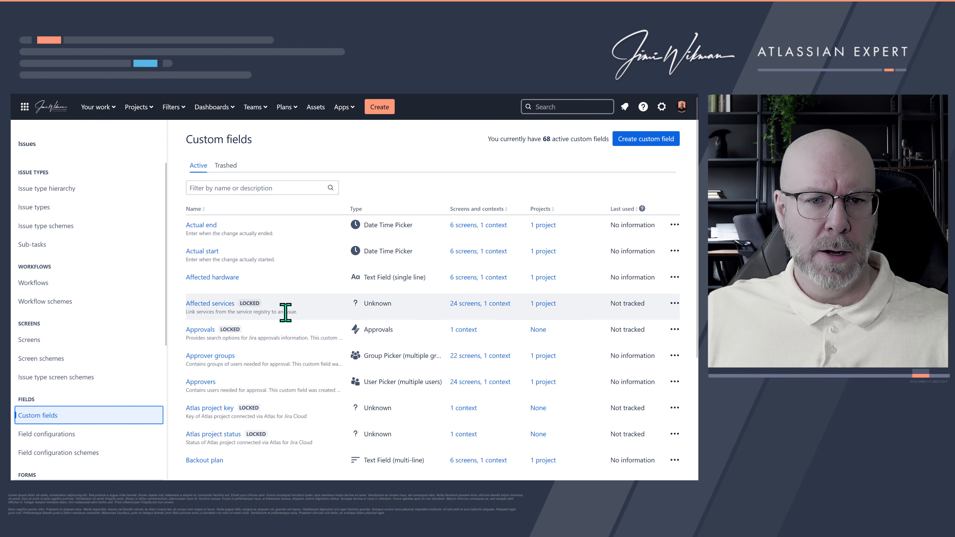
click(239, 187)
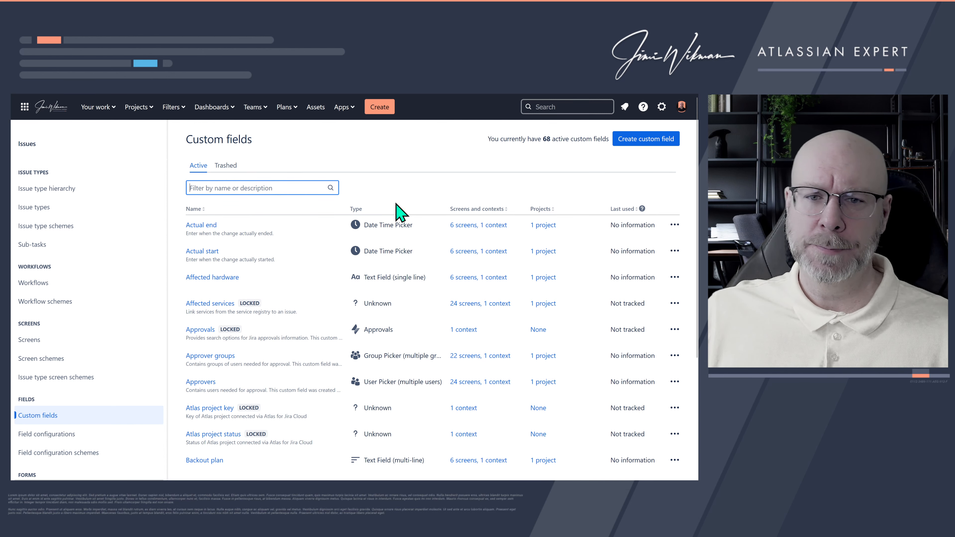
- Create a custom field of type Assets objects named Country
click(647, 141)
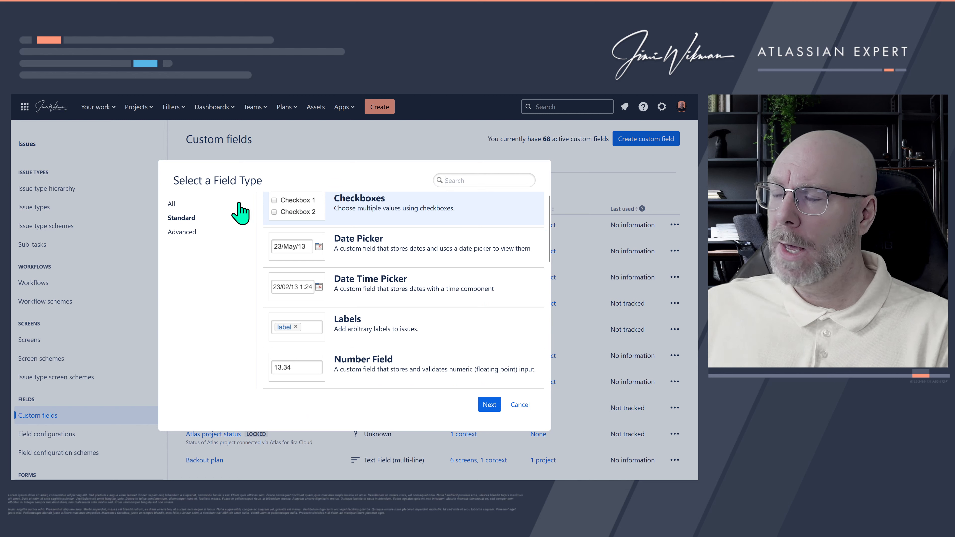
click(187, 203)
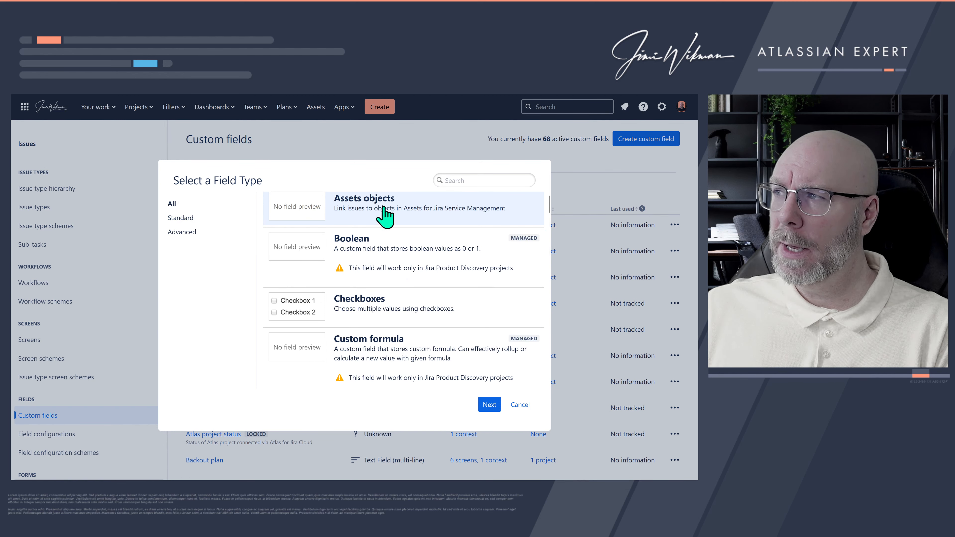
click(383, 214)
click(489, 405)
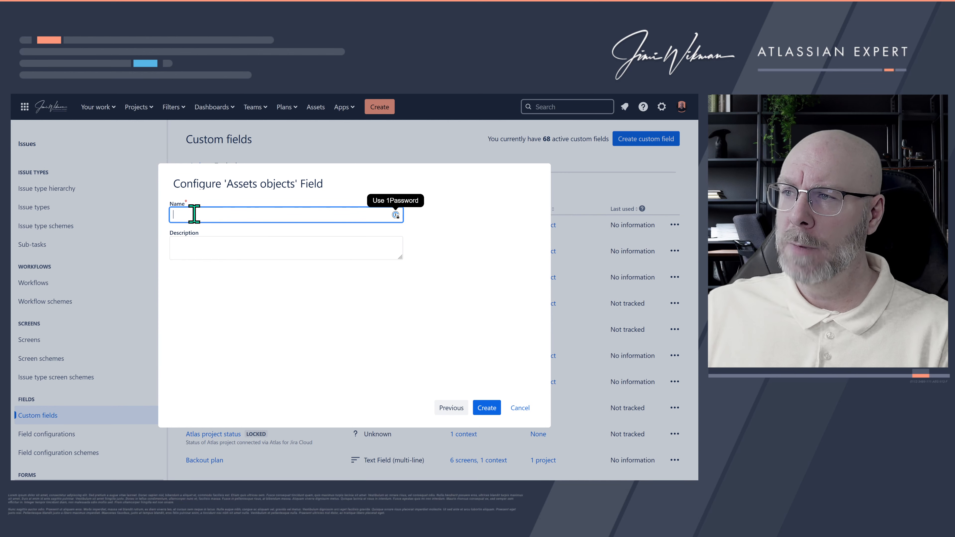
text(Country)
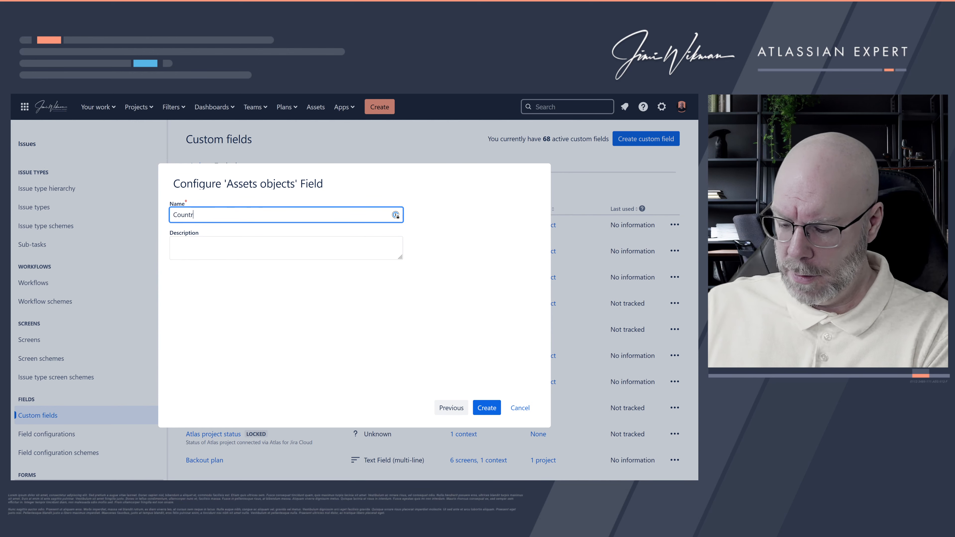
click(500, 403)
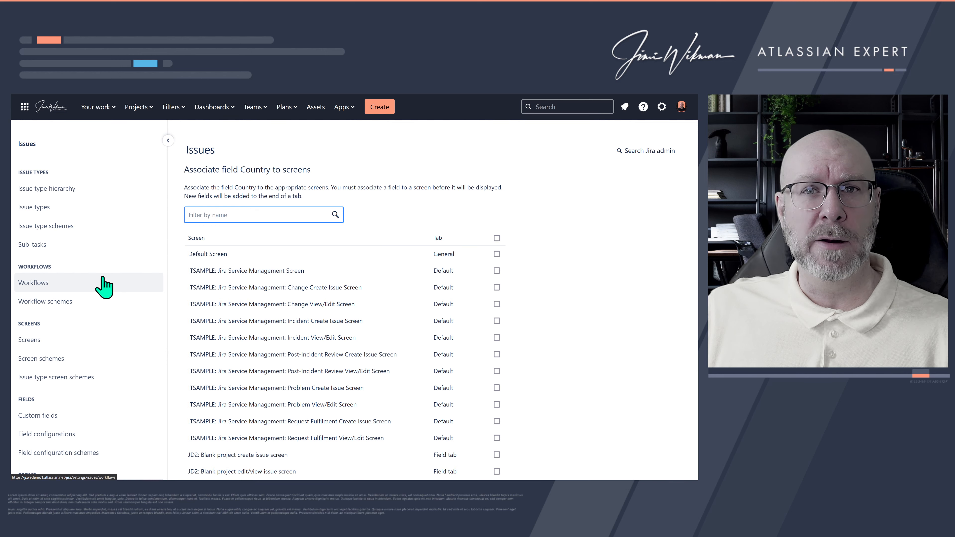
- Finish the screen association without selecting any screens, and open the context configuration of the Country field
scroll(363, 299, down, 15)
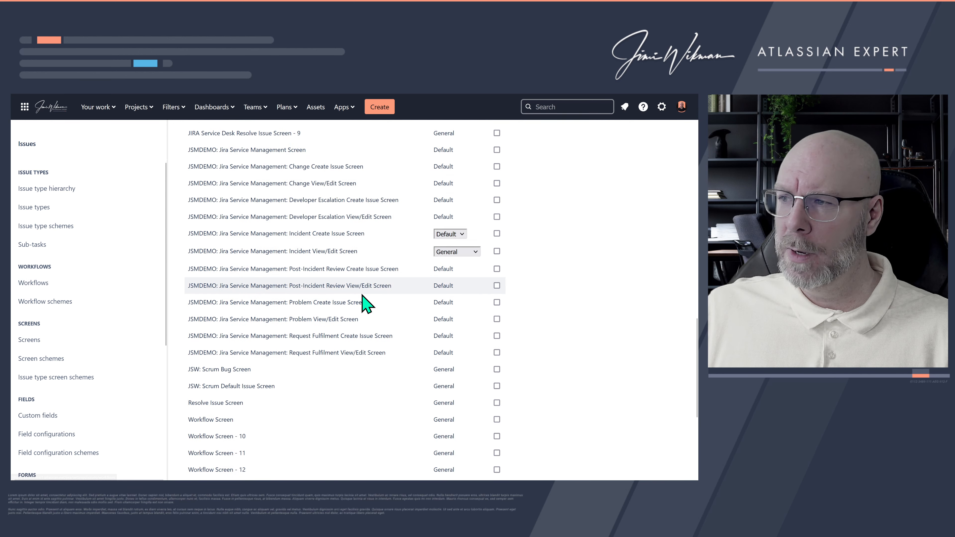
click(256, 469)
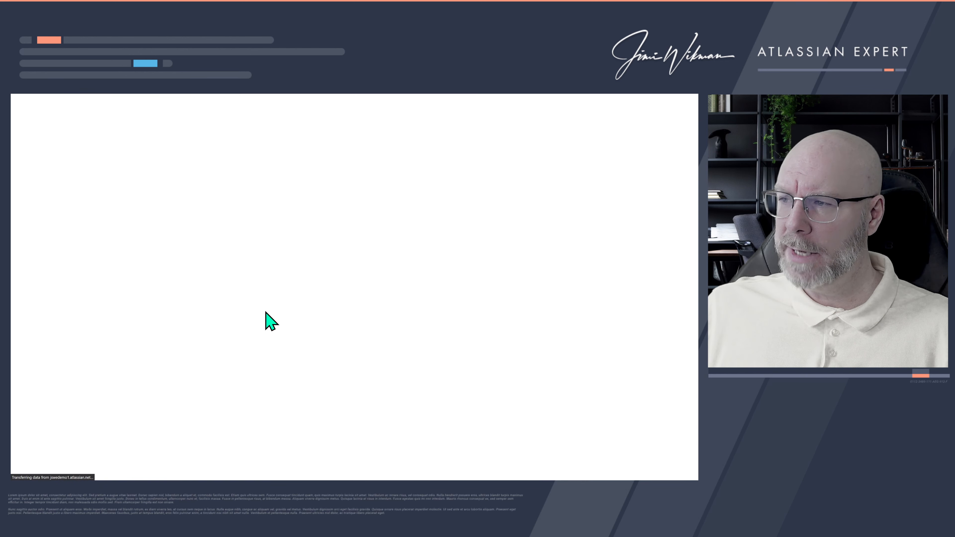
click(249, 188)
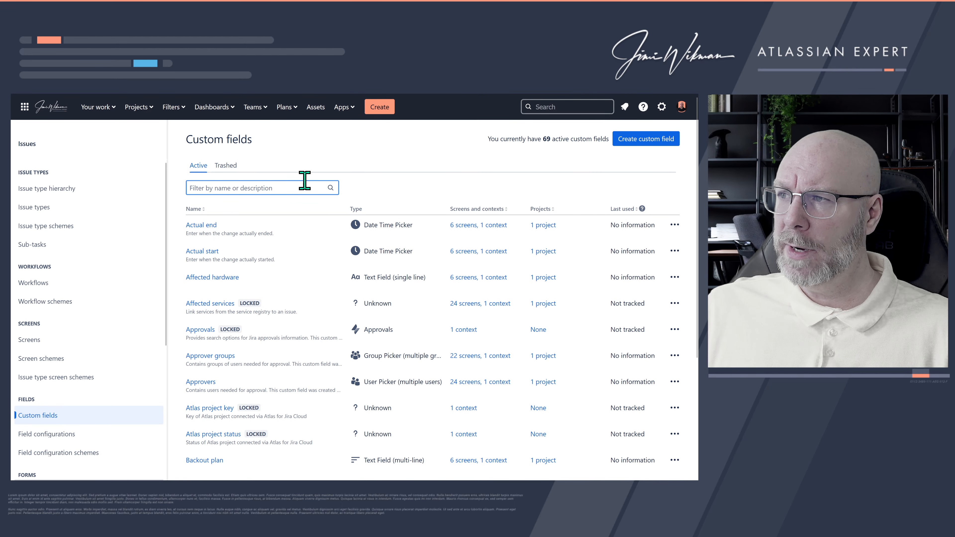
text(country)
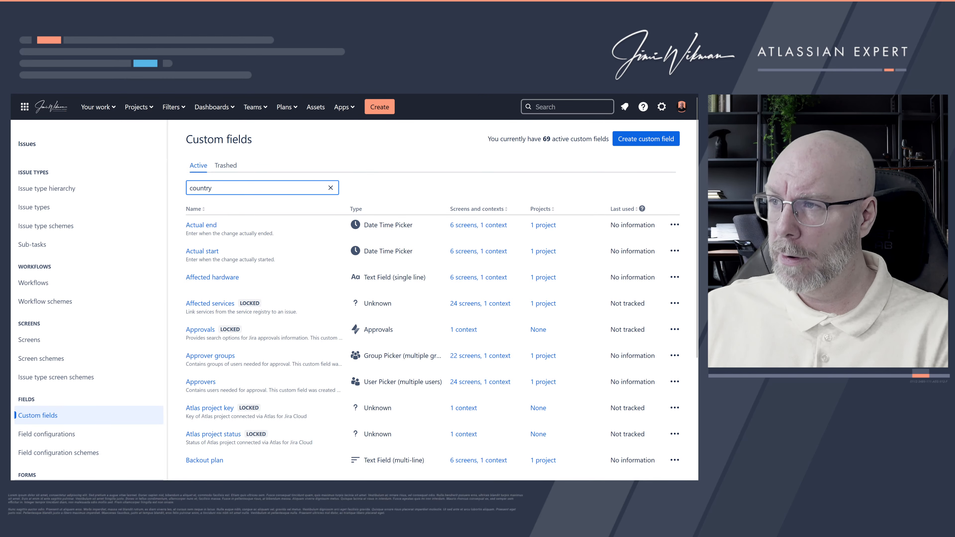
click(674, 225)
click(655, 267)
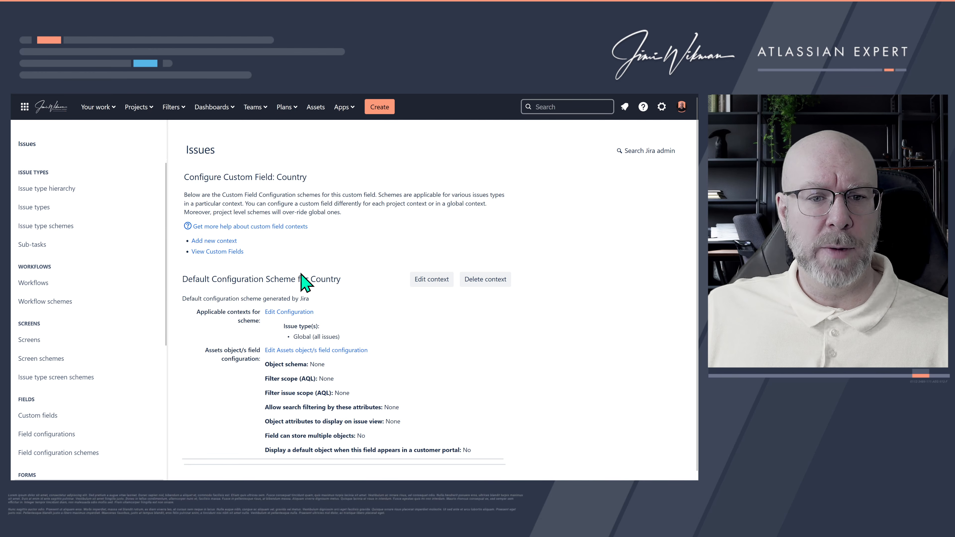
- Limit the Country field's default configuration scheme to issues in the JSM Demo Project
click(299, 311)
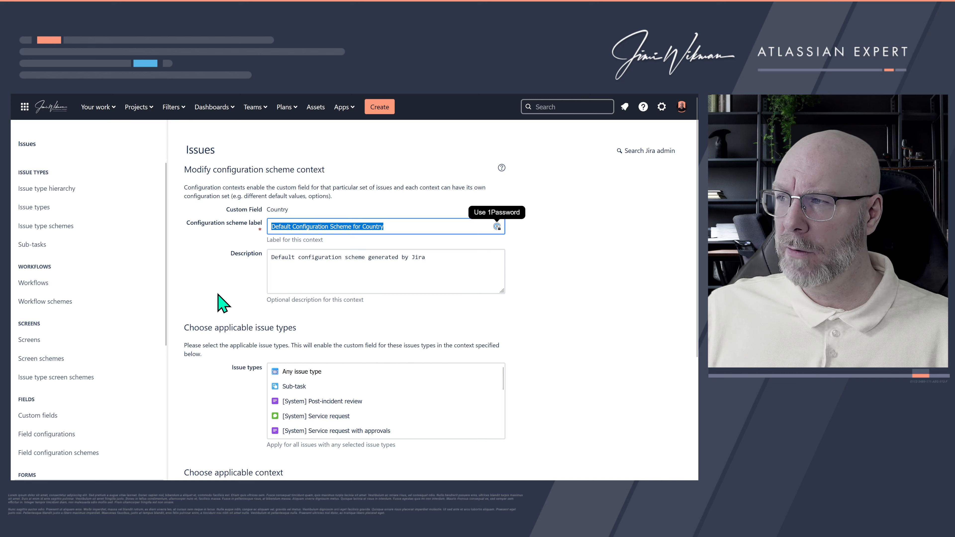
scroll(222, 303, down, 4)
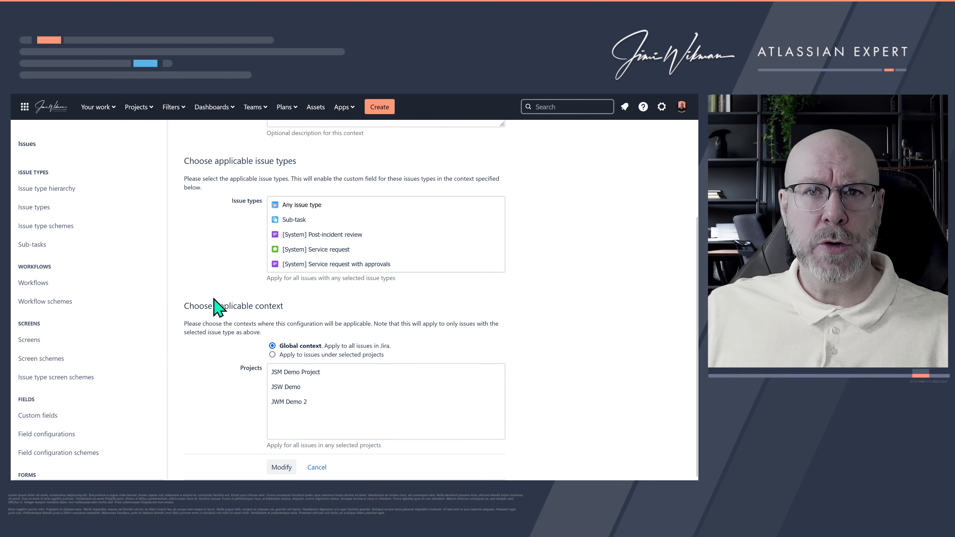
click(306, 372)
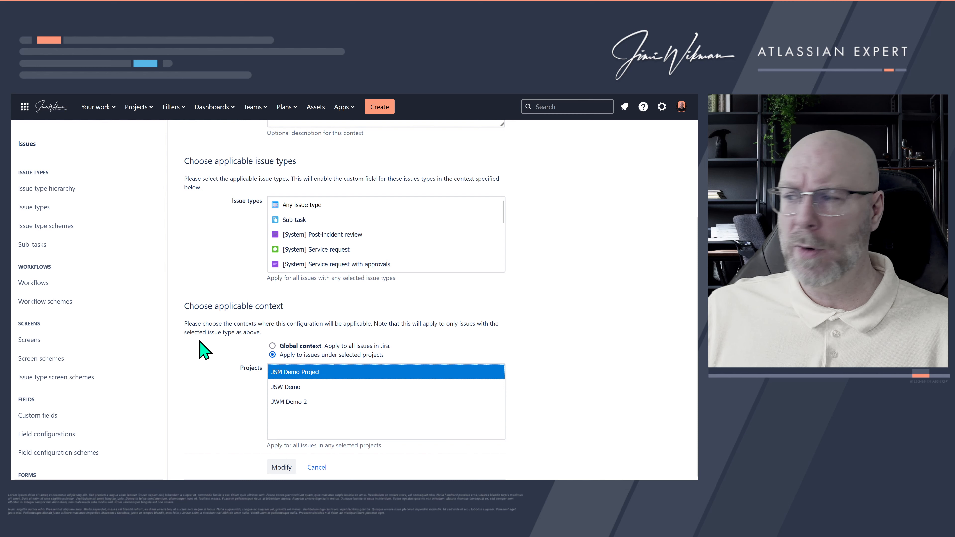
click(279, 467)
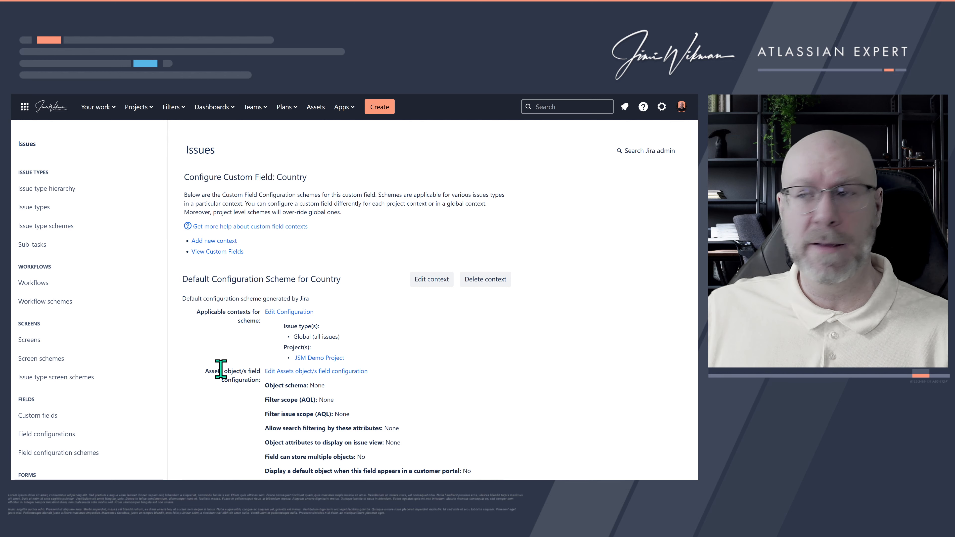
- Set the object schema to Geography in the Country field's Assets configuration and begin its Filter scope (AQL) with "objec"
drag(348, 360, 466, 463)
scroll(215, 339, down, 1)
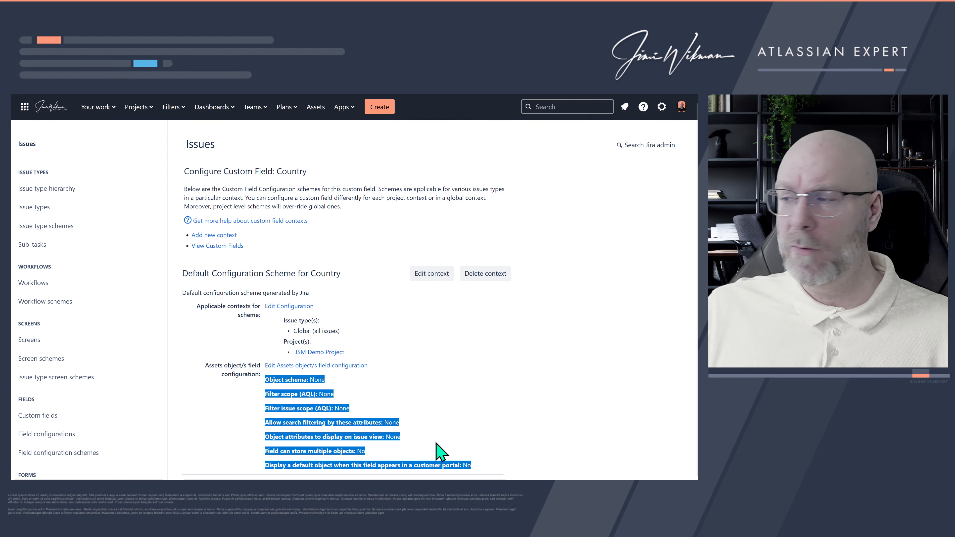
click(334, 367)
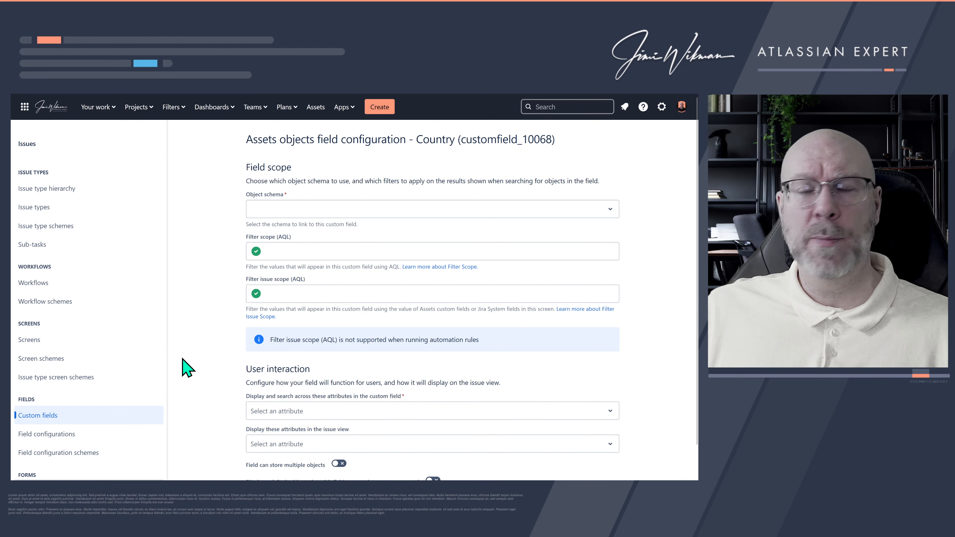
click(273, 210)
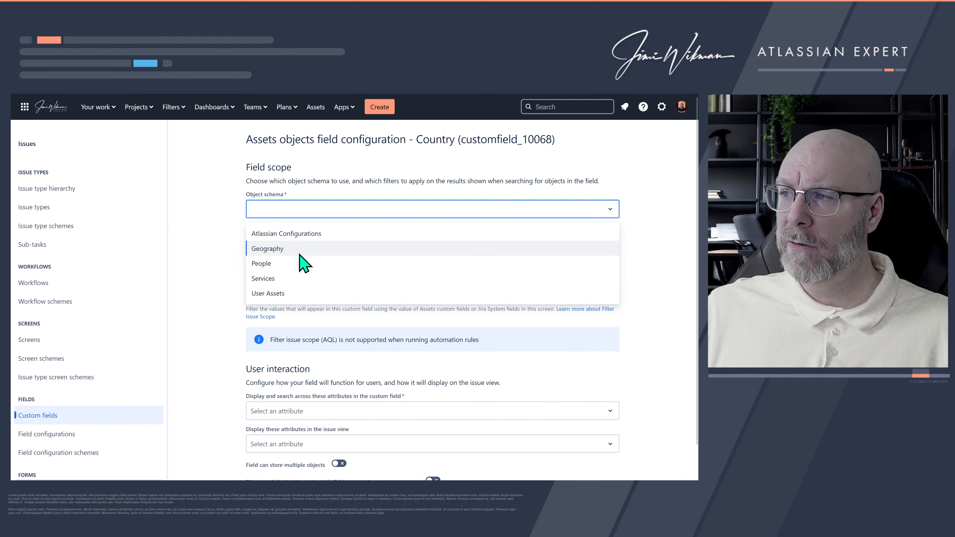
click(286, 256)
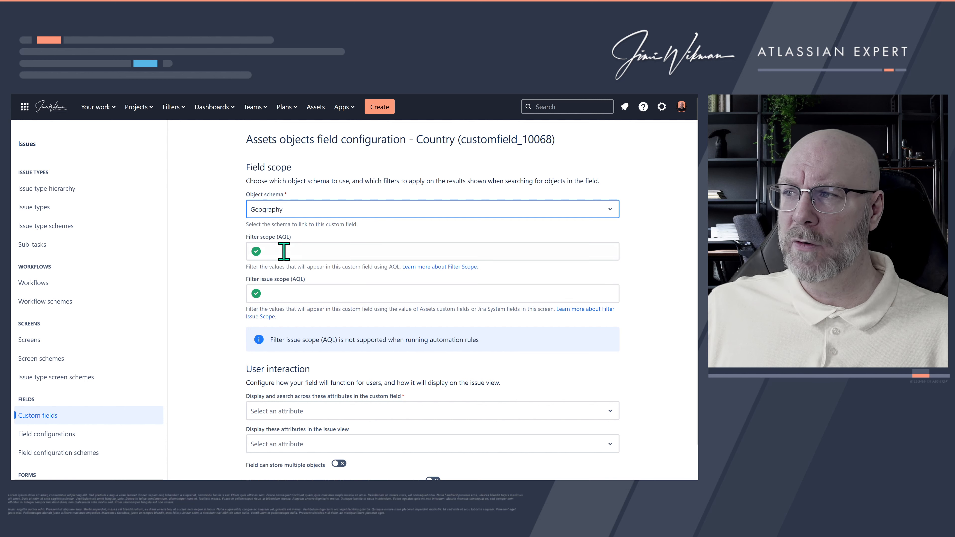
click(290, 252)
text(objec)
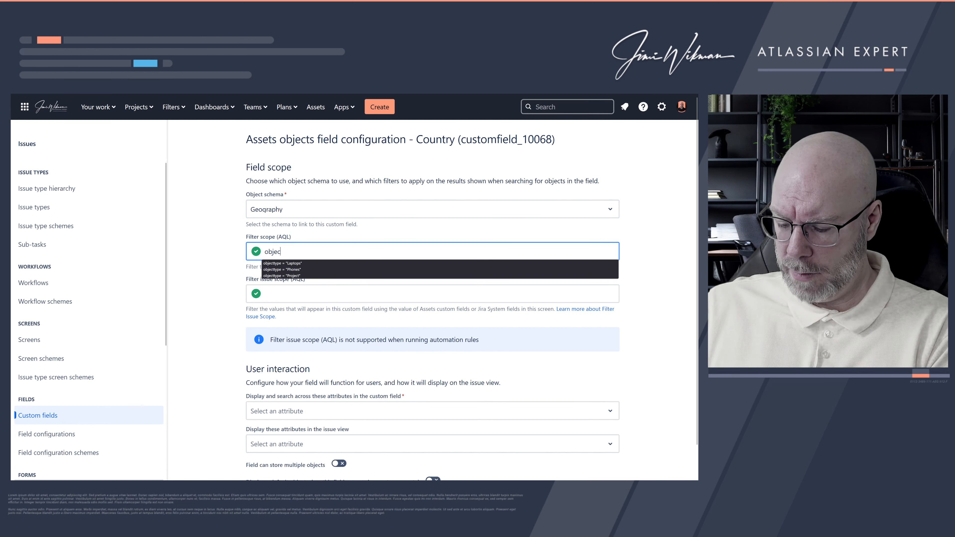
click(264, 210)
text(ttyp)
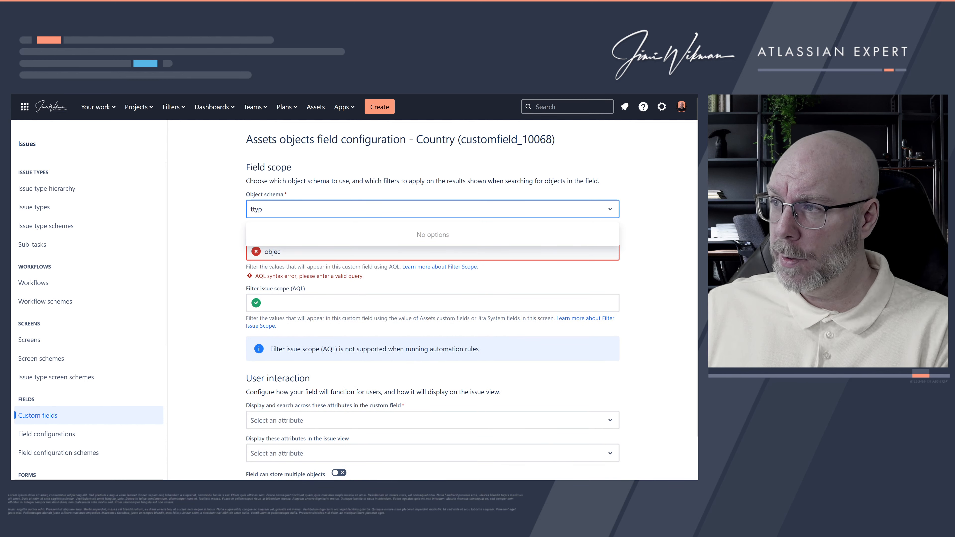
key(BackSpace)
key(BackSpace)
key(BackSpace)
key(BackSpace)
key(Escape)
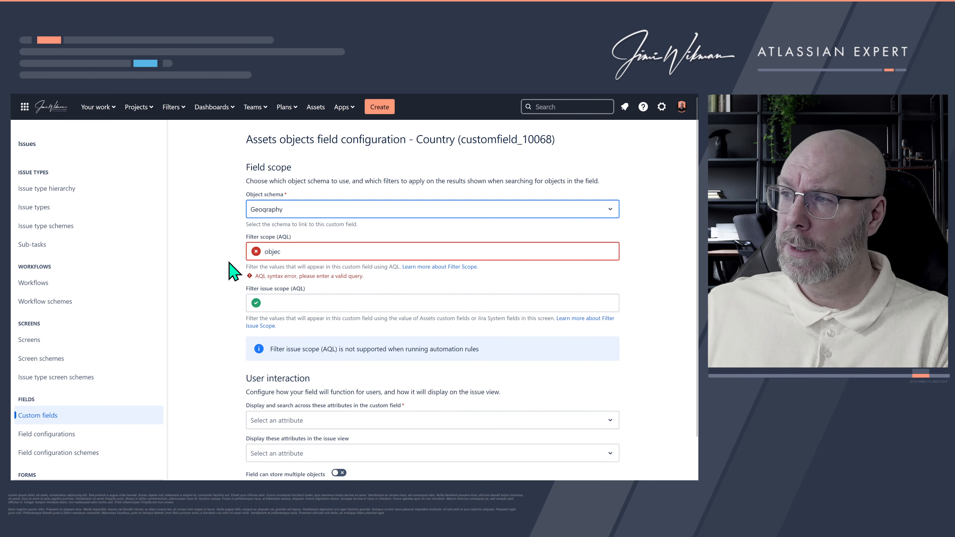
- Complete the Country field's Filter scope (AQL) as objecttype = "Country"
click(296, 252)
text(ttype = "Cou)
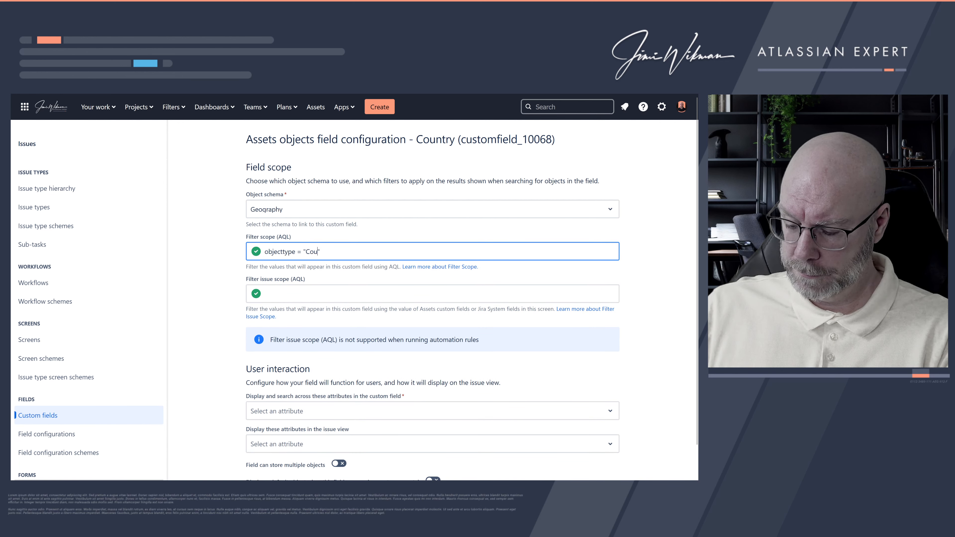
text(ntry)
click(221, 283)
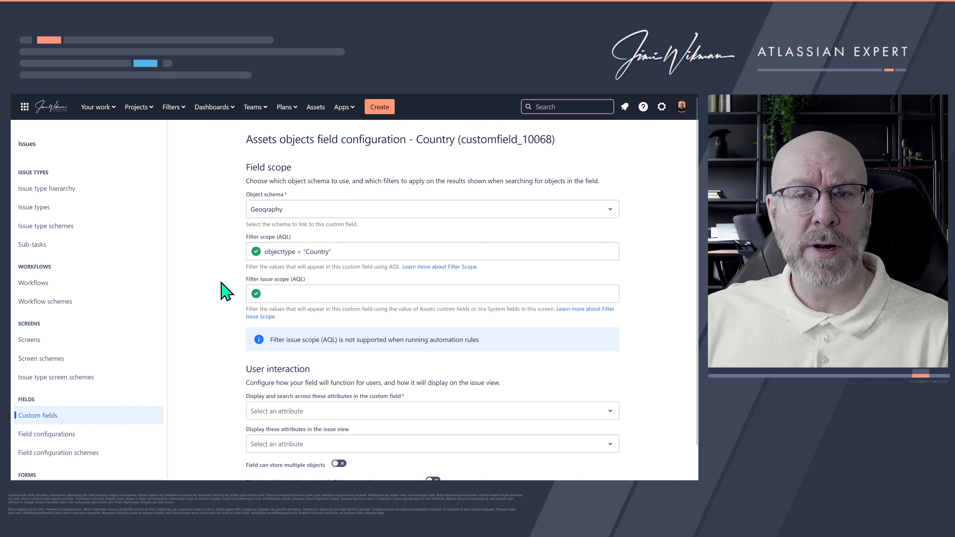
- Check the object types of the Geography schema in Assets on a separate page, and return to the Country field configuration
mouse_move(58, 100)
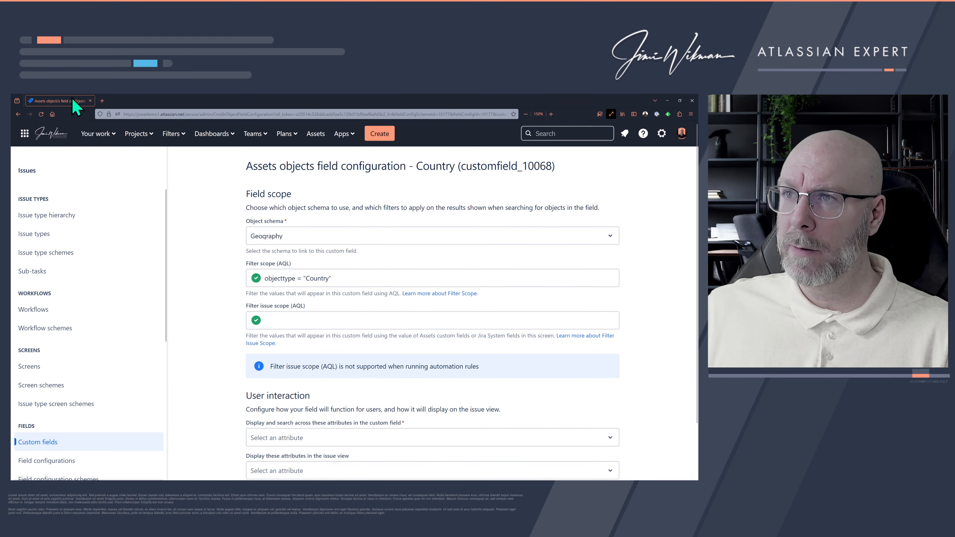
right_click(316, 133)
click(324, 150)
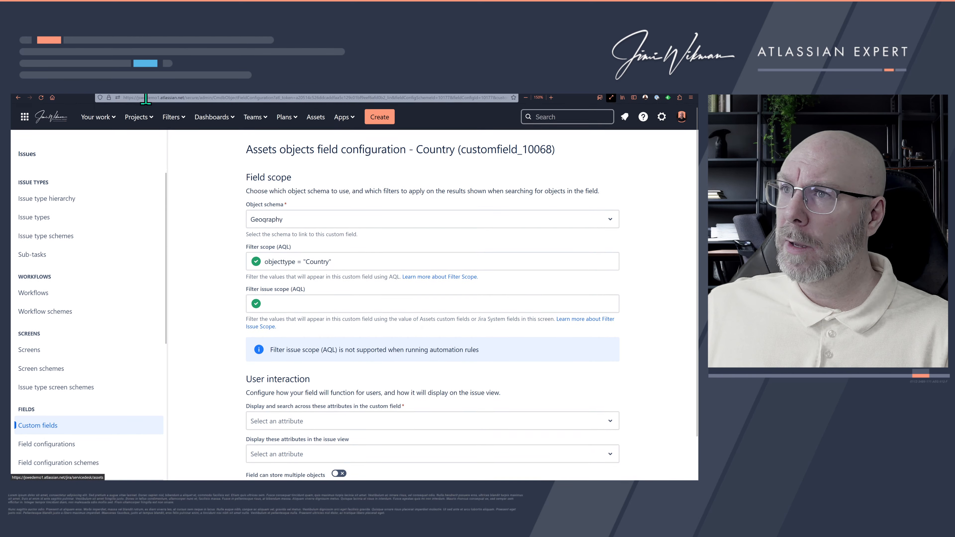
click(120, 101)
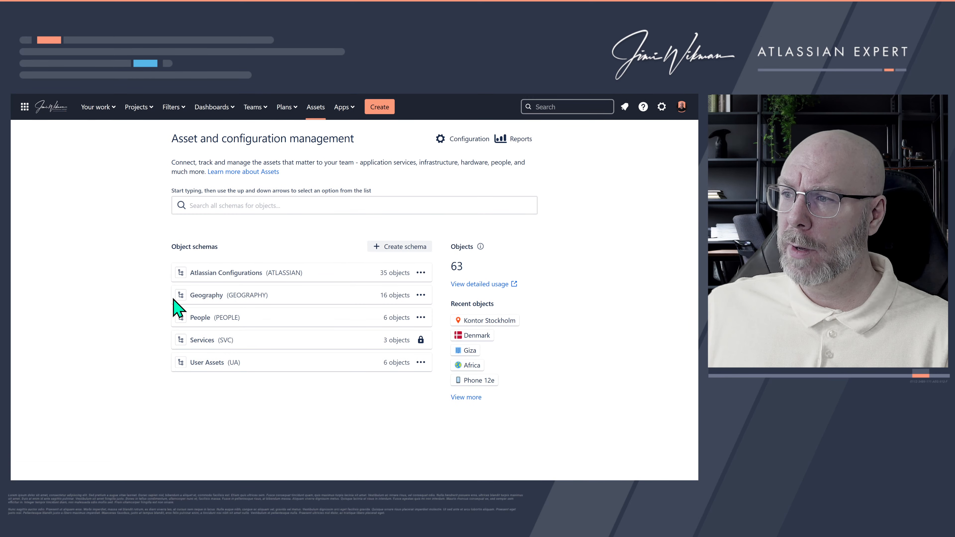
click(176, 303)
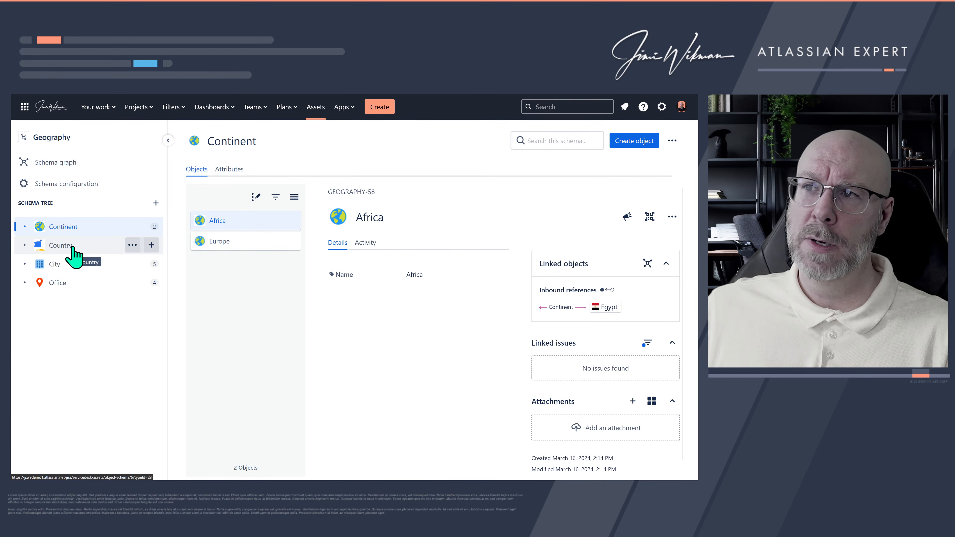
click(47, 100)
- Set Name as the attribute to display and search in the Country field, and save the Assets configuration
scroll(263, 357, down, 2)
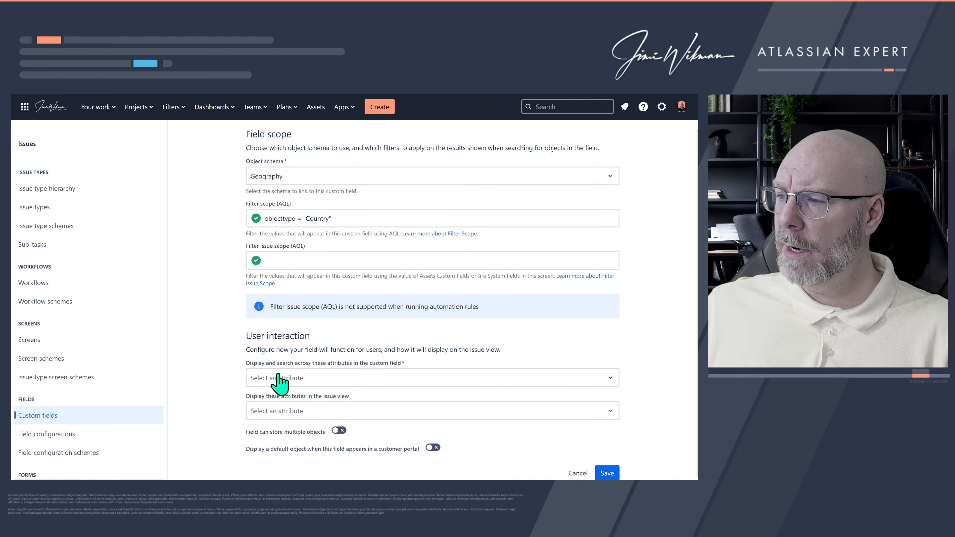
click(280, 380)
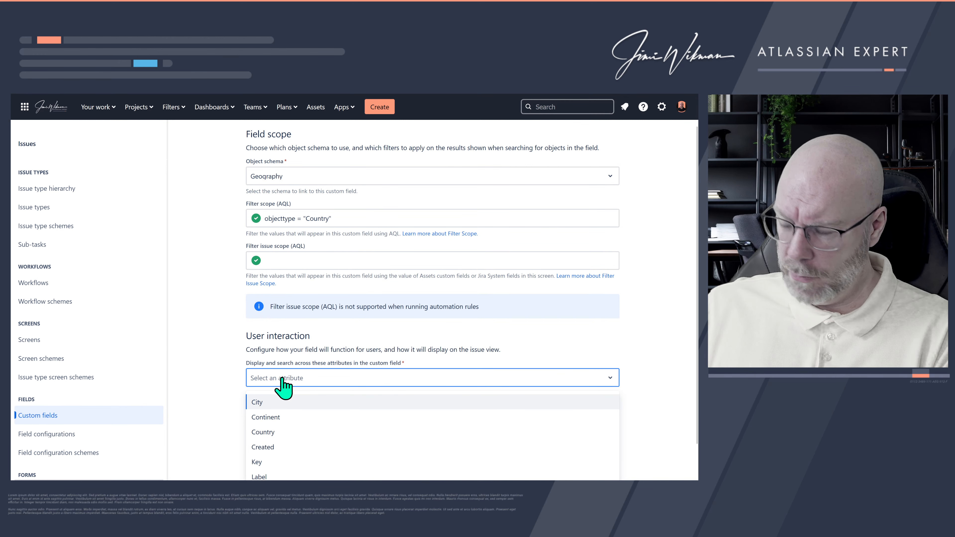
text(na)
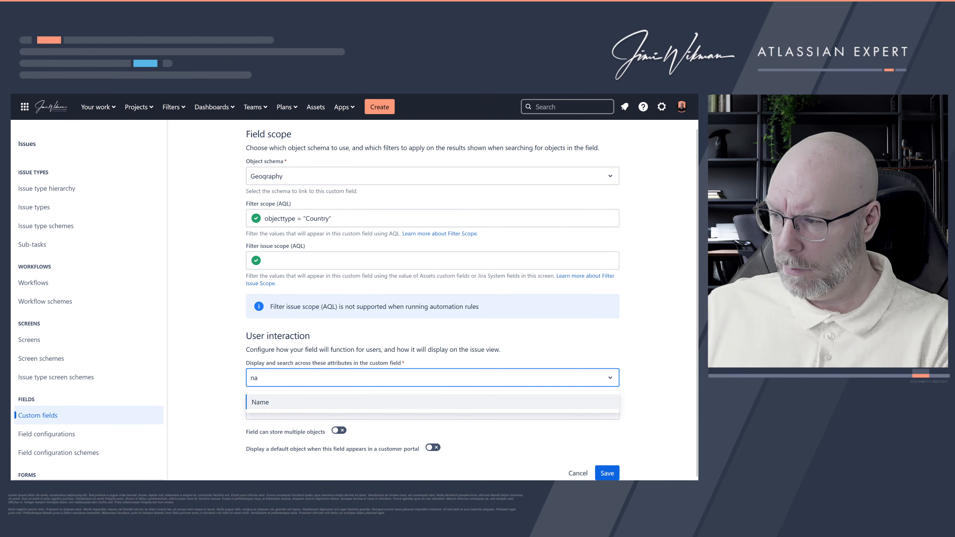
click(297, 404)
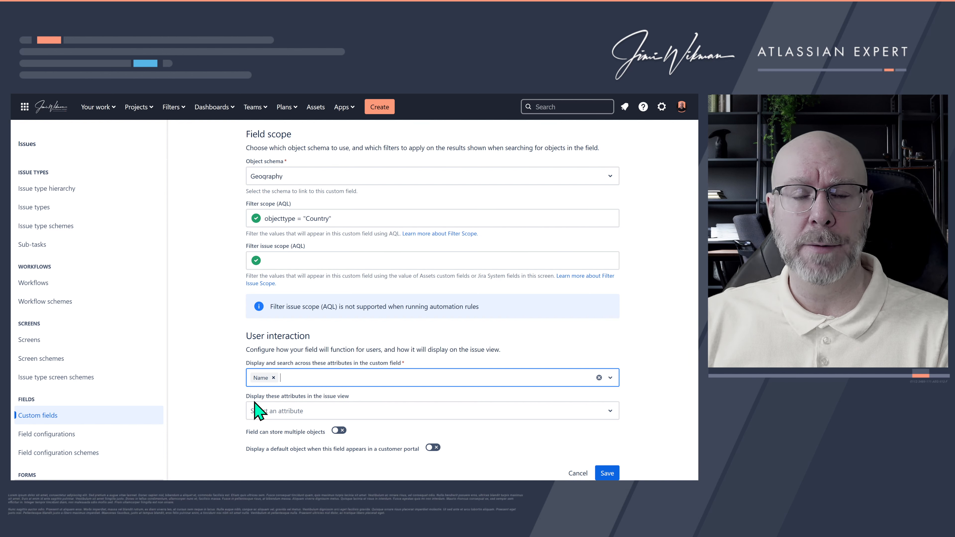
click(607, 473)
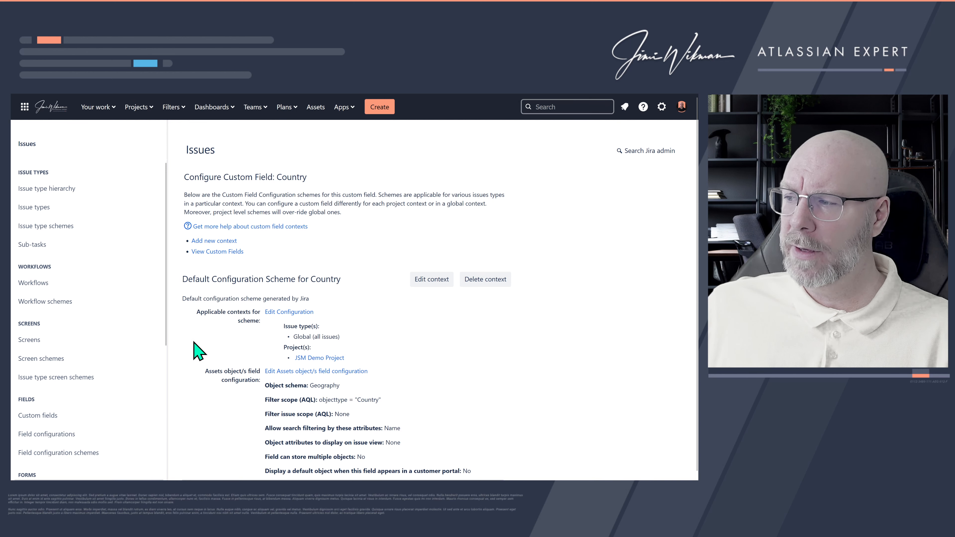
scroll(193, 342, down, 1)
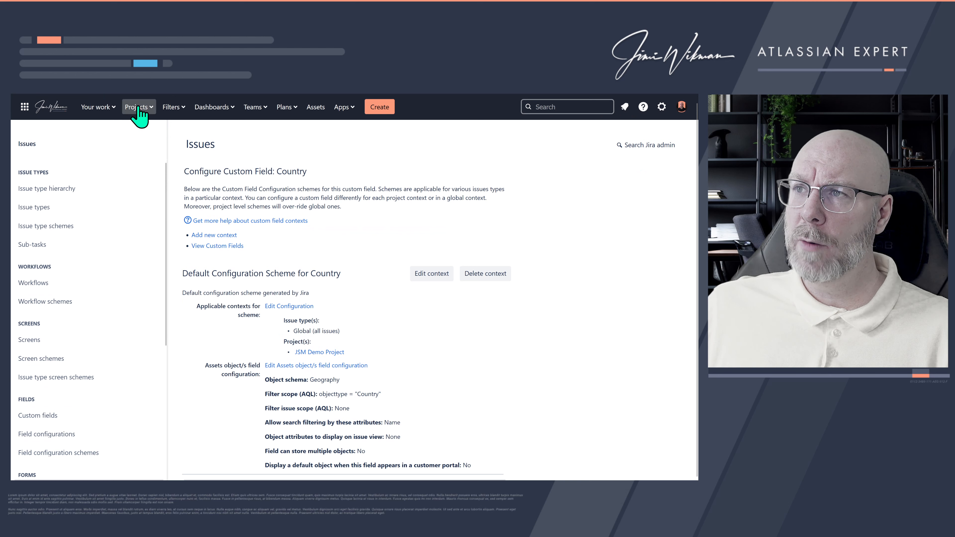
- Open the Screens configuration in the JSM Demo Project's settings
click(137, 109)
click(155, 167)
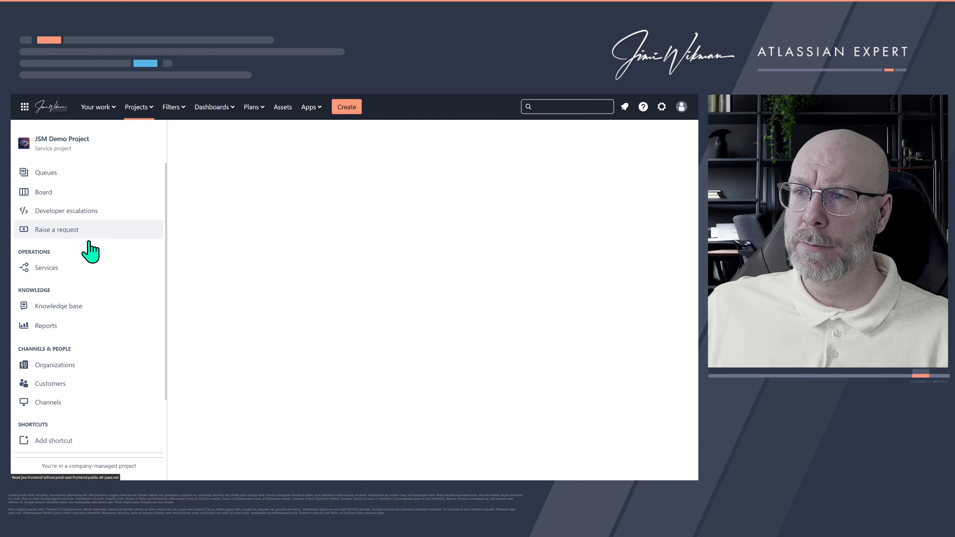
scroll(102, 277, down, 2)
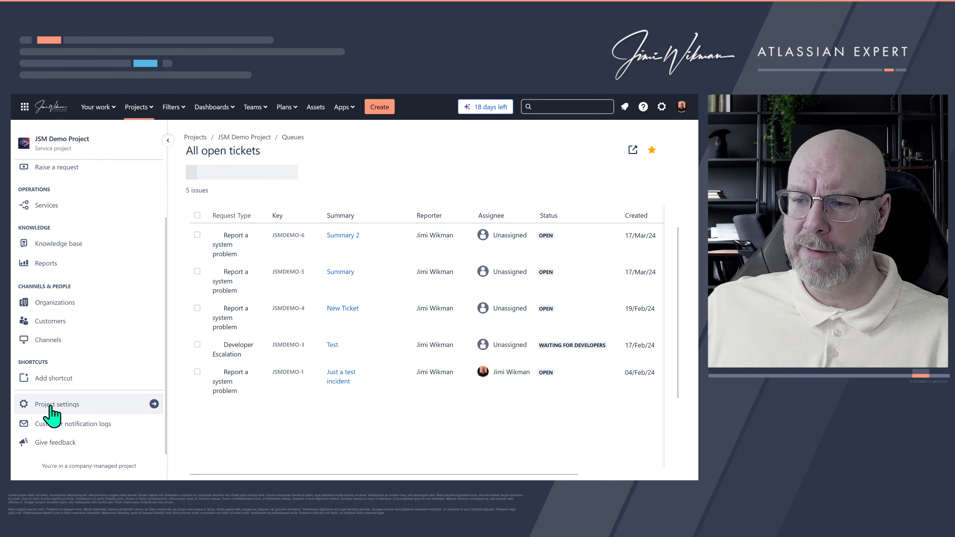
scroll(63, 390, down, 1)
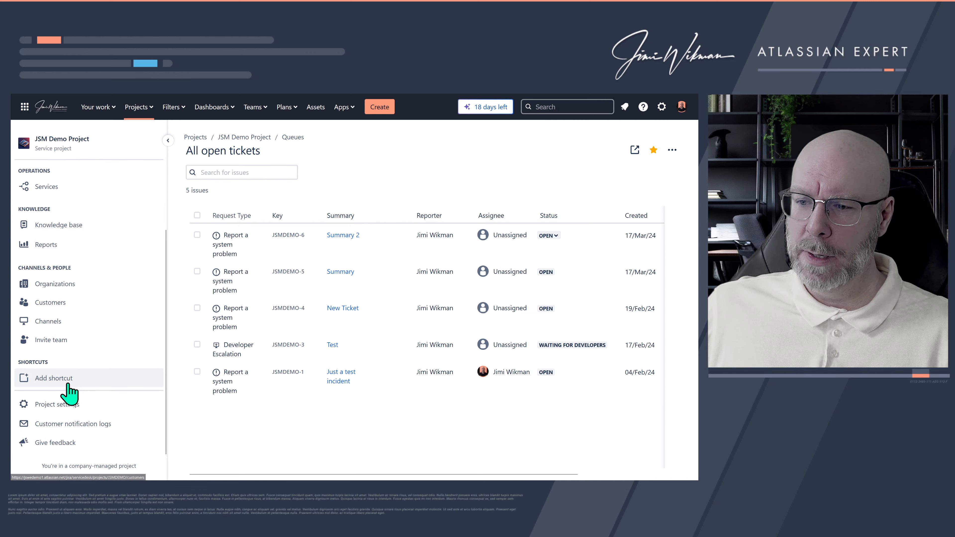
click(59, 400)
scroll(82, 374, down, 6)
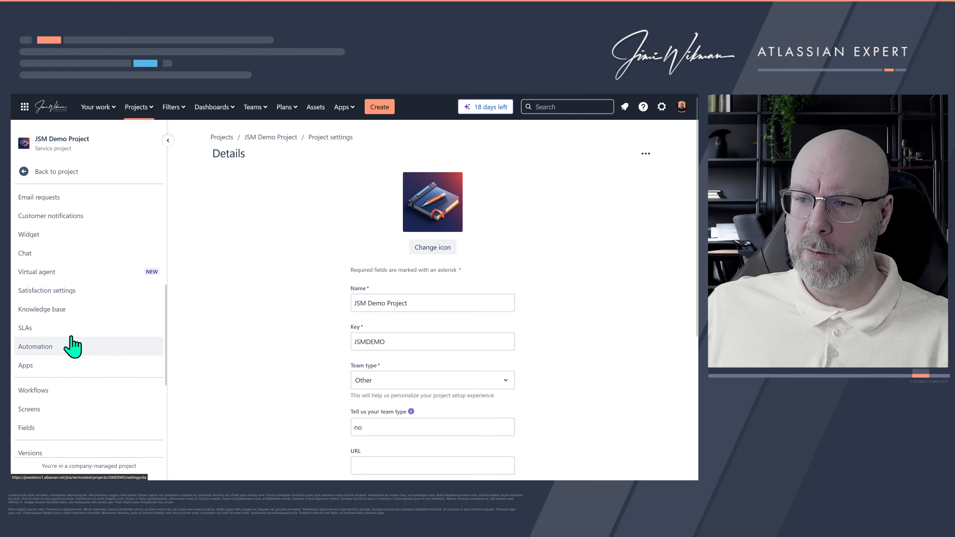
scroll(60, 324, up, 3)
scroll(94, 331, down, 2)
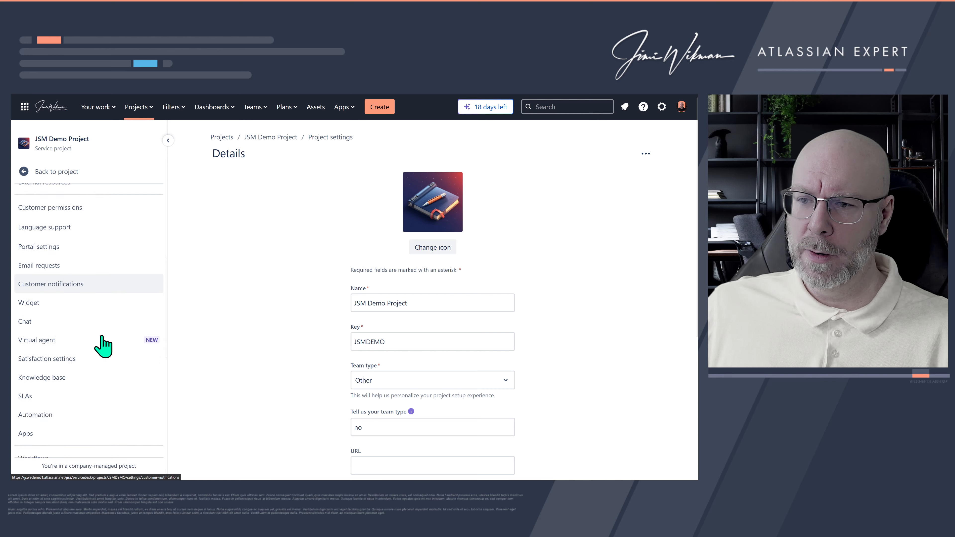
scroll(98, 345, up, 5)
scroll(79, 338, down, 8)
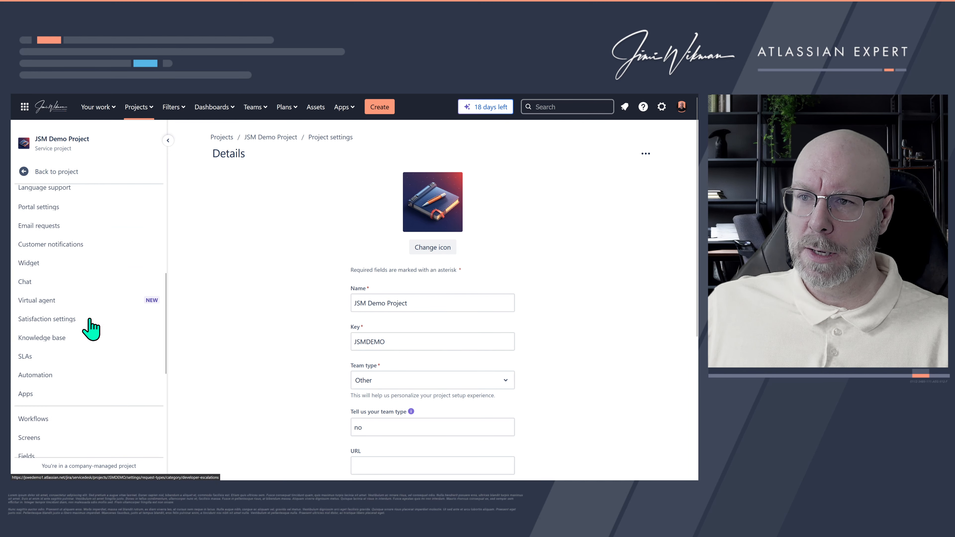
click(51, 290)
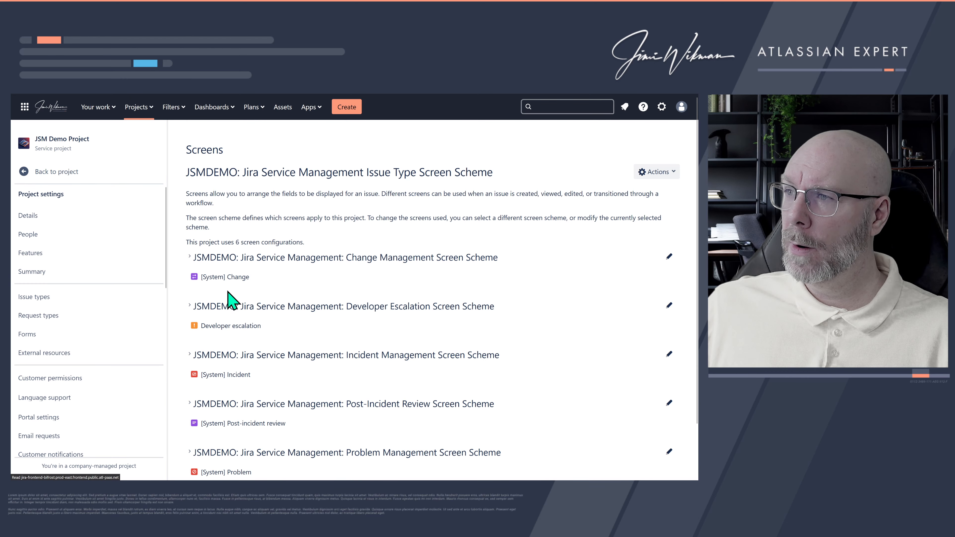
- Add the Country field to the Assets tab of the Incident Create Issue Screen in the Incident Management screen scheme
scroll(276, 297, down, 2)
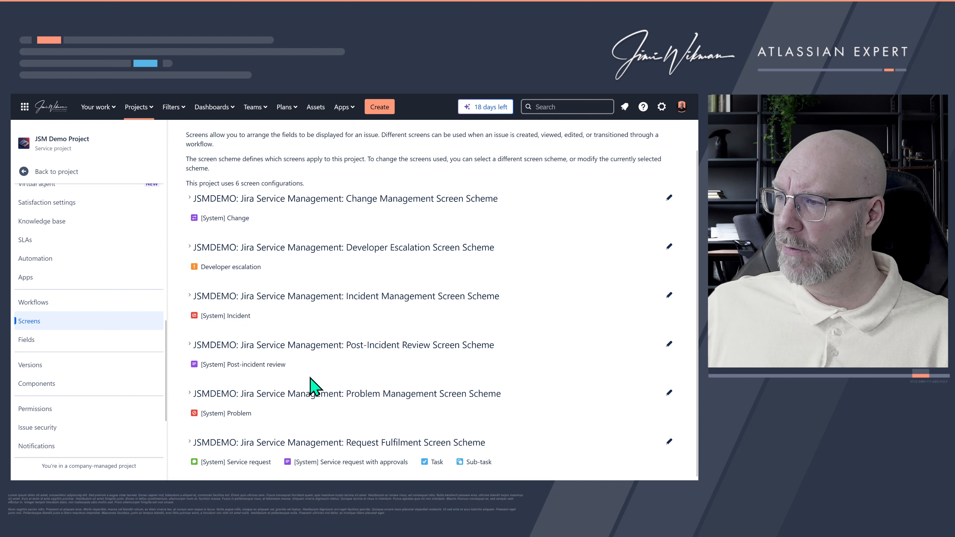
click(188, 296)
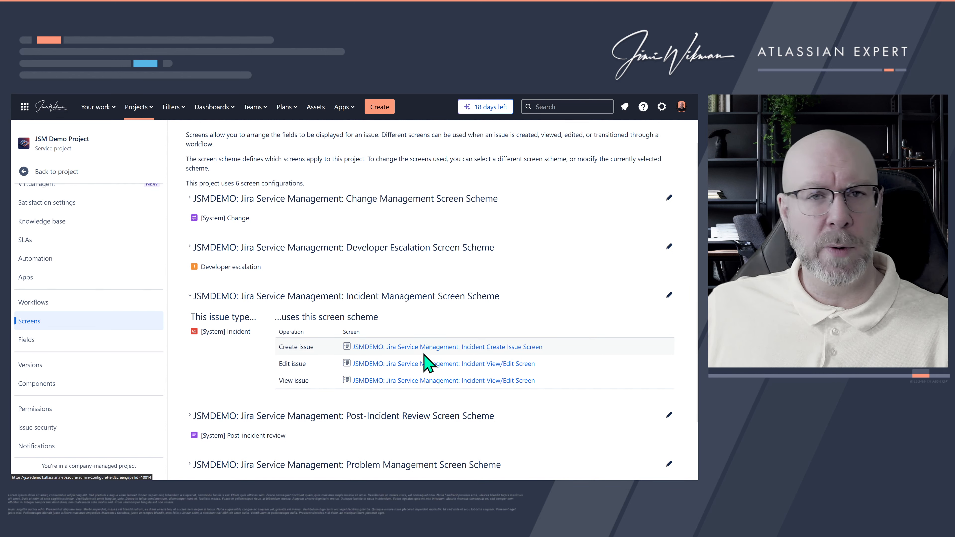
click(427, 347)
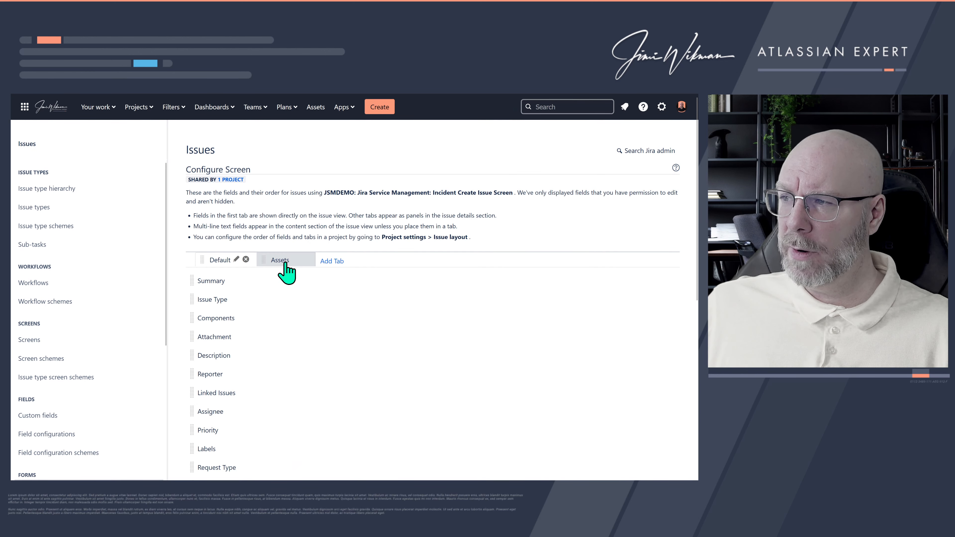
click(285, 265)
click(227, 260)
click(280, 261)
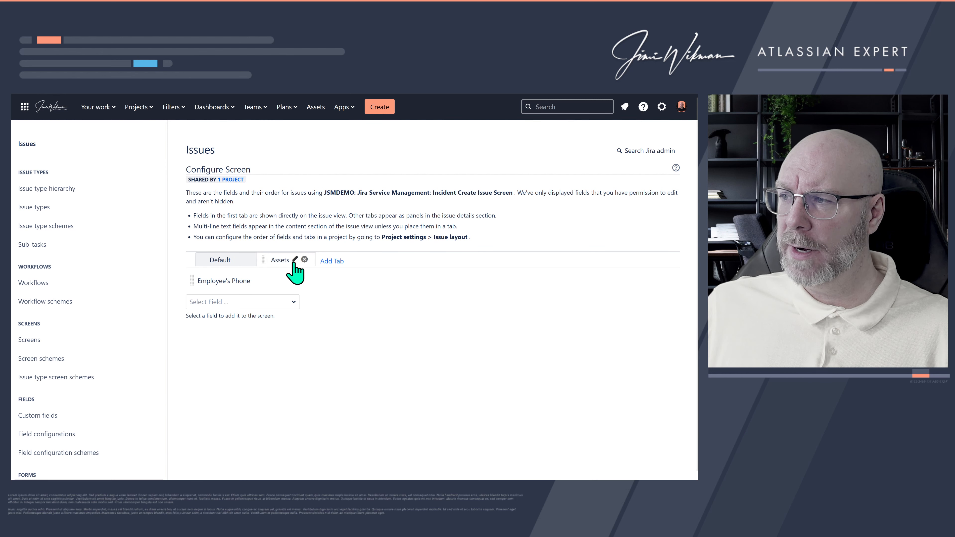
click(222, 302)
text(cou)
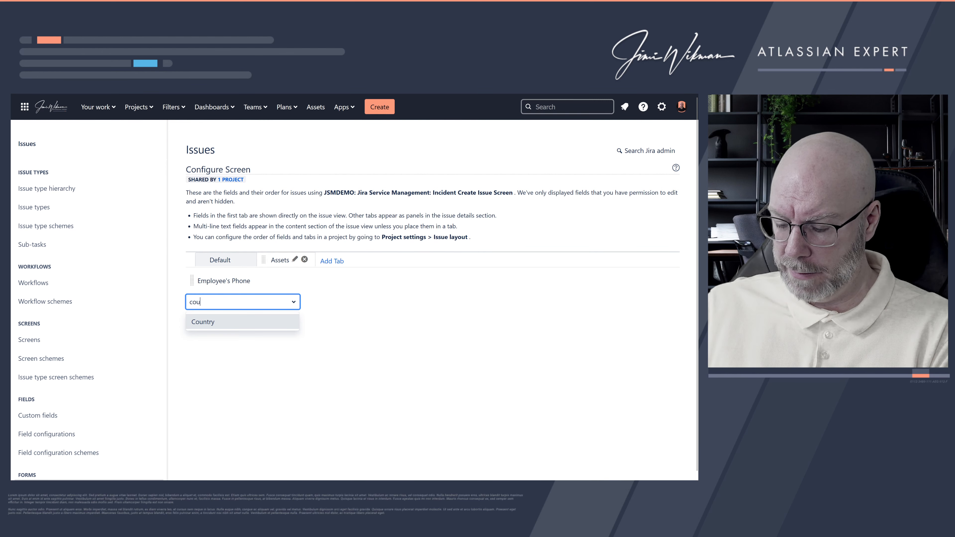
text(ntry)
click(219, 324)
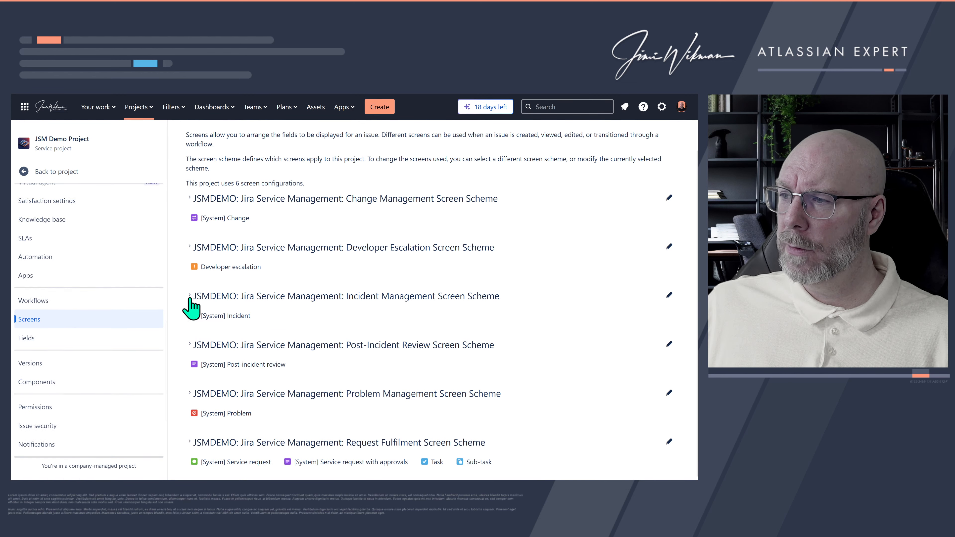
- Add the Country field to the Assets tab of the Incident View/Edit Screen
click(190, 299)
click(466, 363)
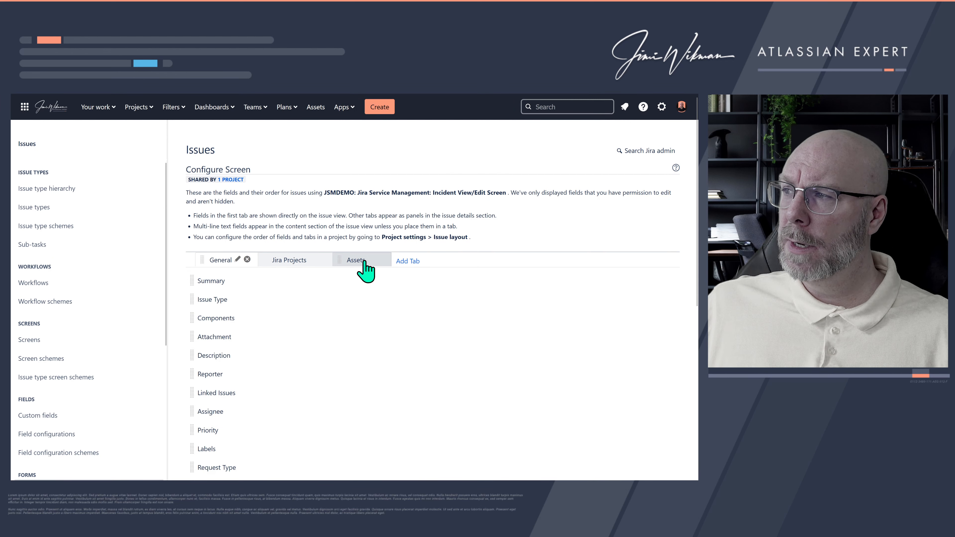
click(357, 262)
click(213, 302)
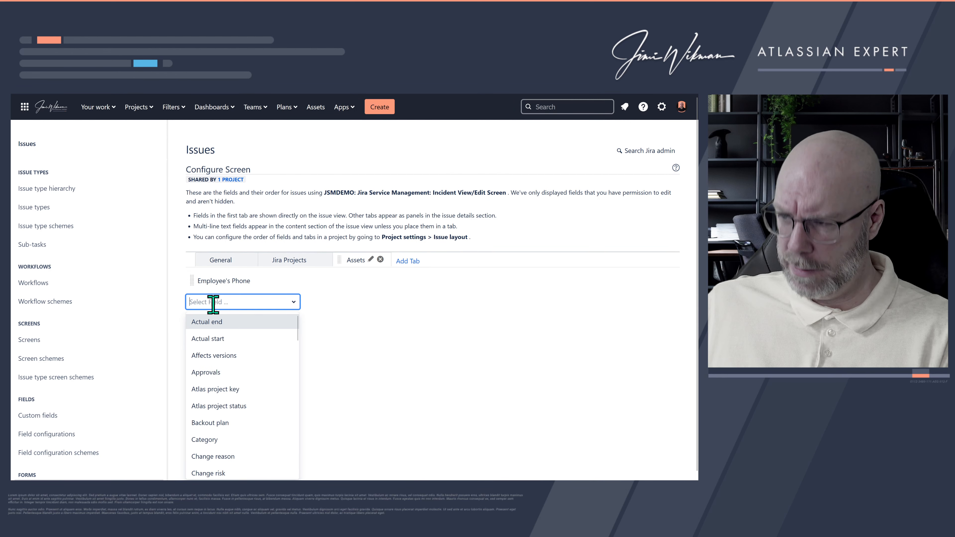
text(country)
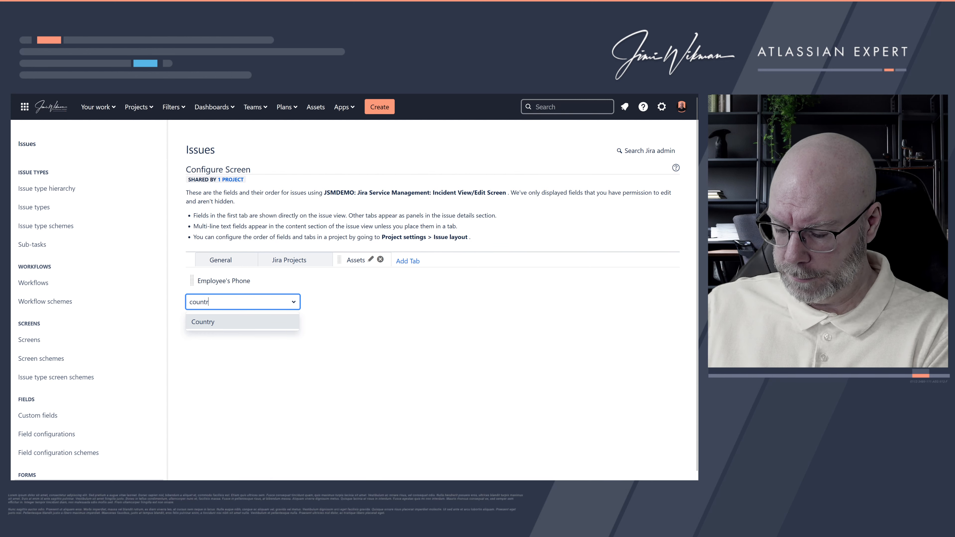
click(211, 324)
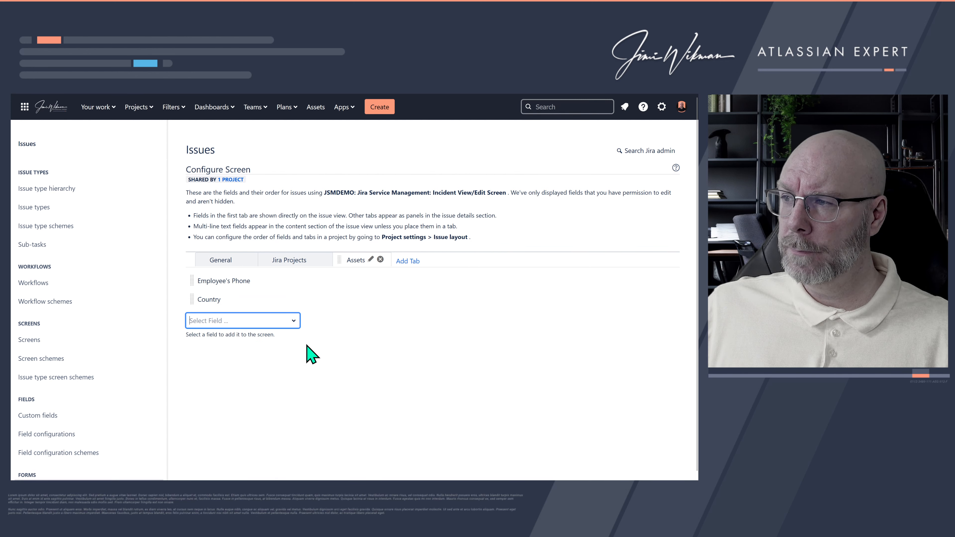
- Start a new issue in the JSM Demo Project with the summary "Cascade Test" and show its Assets fields
click(139, 107)
click(165, 147)
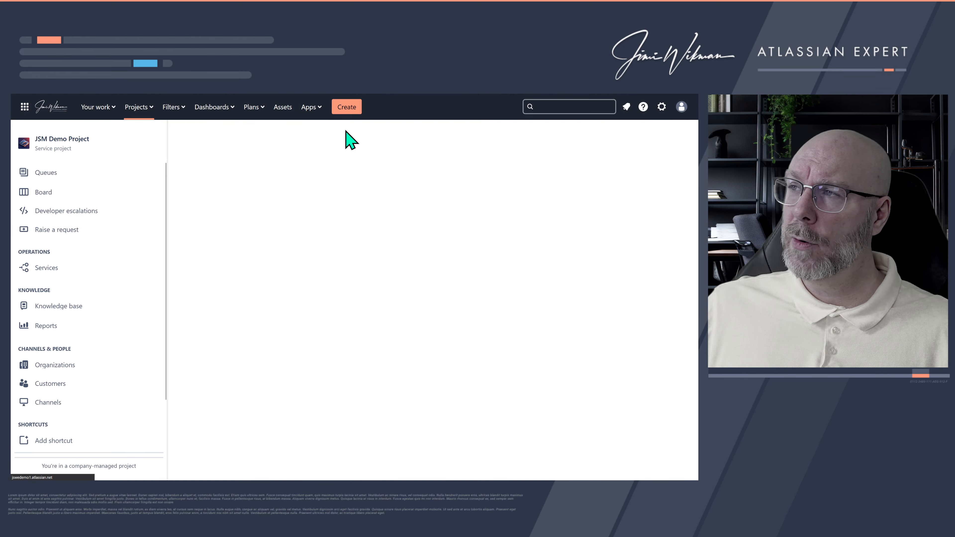
click(380, 113)
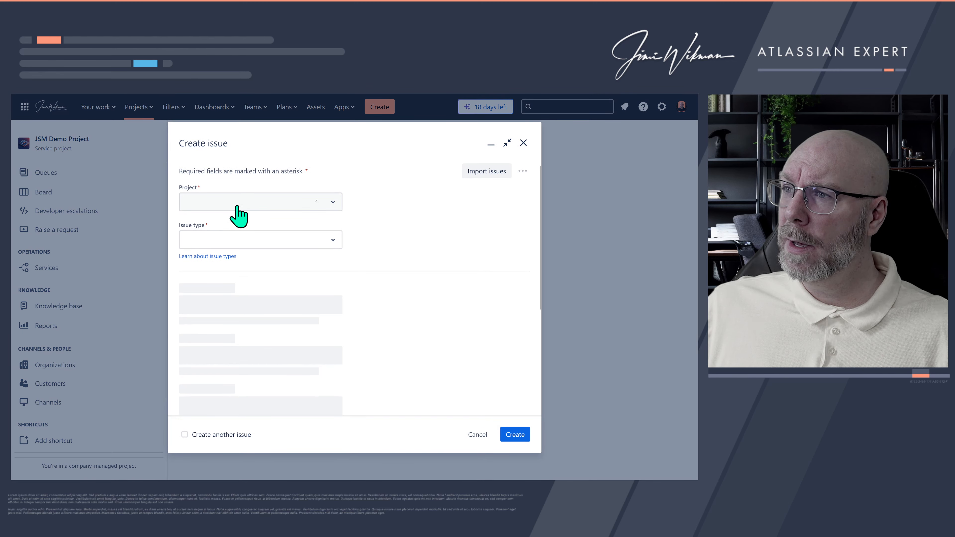
scroll(246, 324, down, 2)
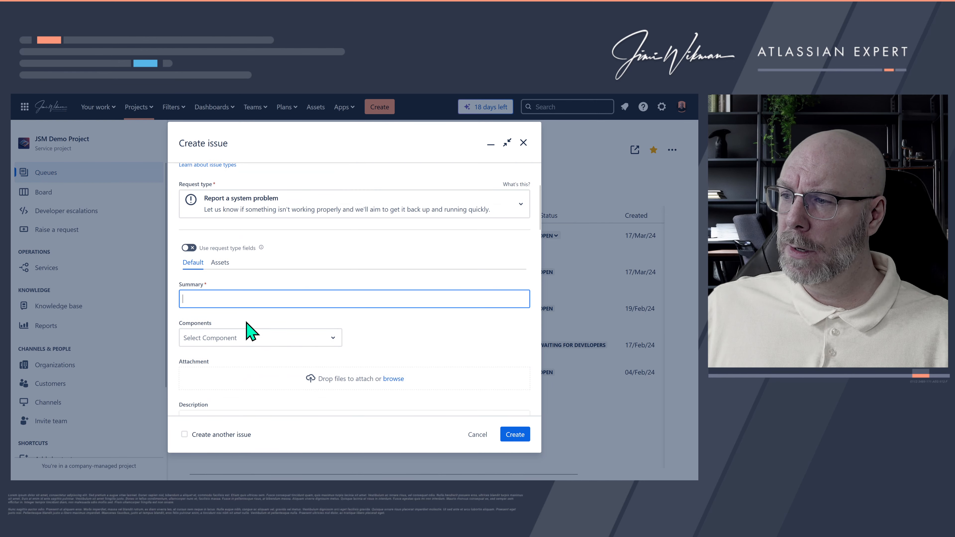
click(211, 300)
text(Casc)
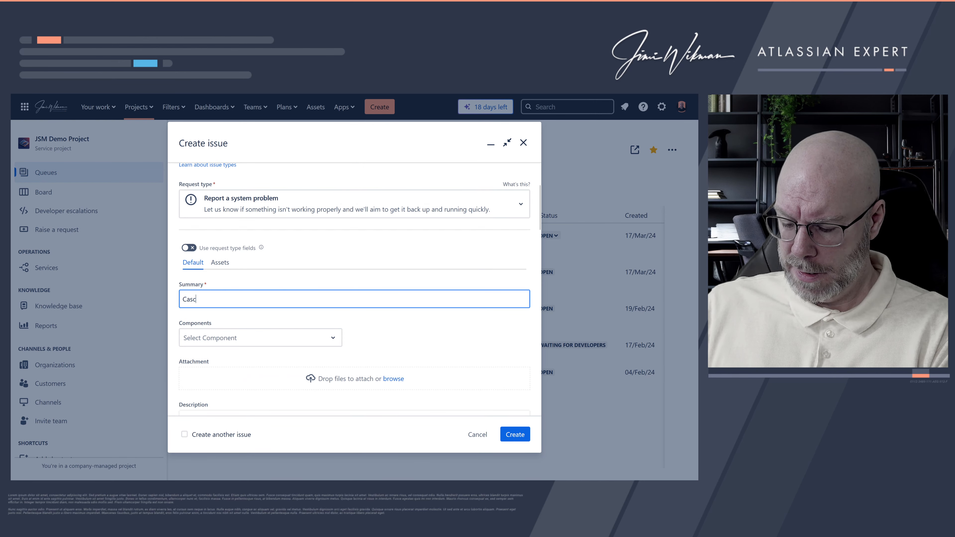
text(ade Test)
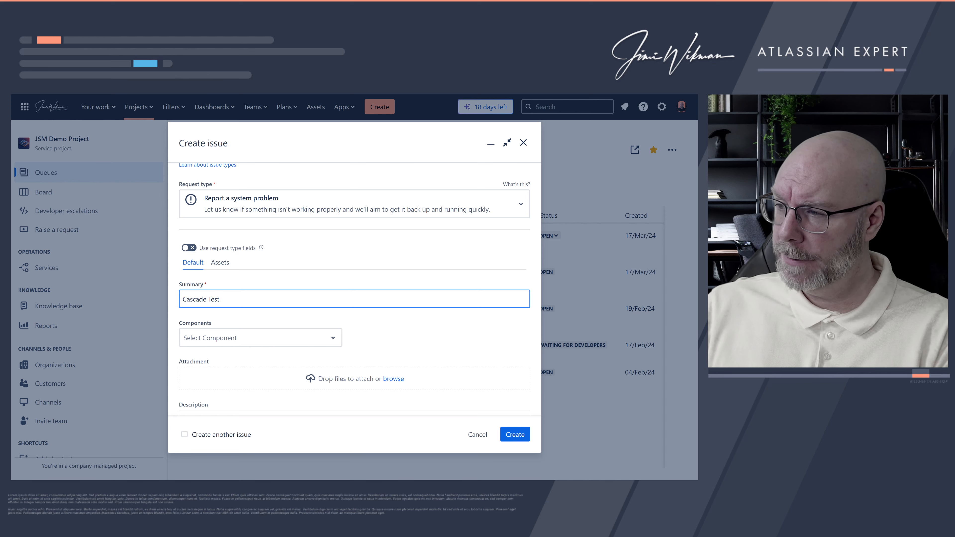
click(220, 262)
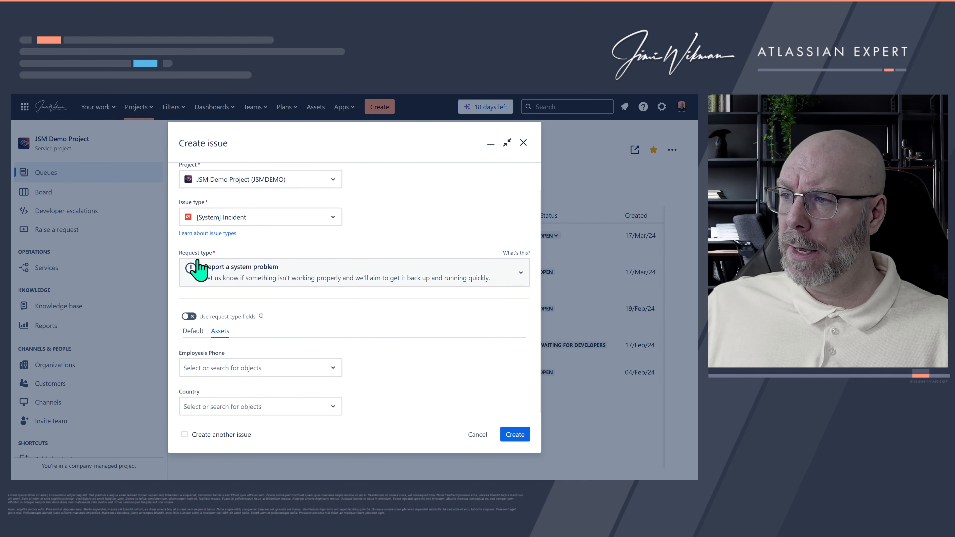
- Create the Cascade Test incident from its default fields and open the new issue
click(192, 331)
scroll(377, 312, down, 8)
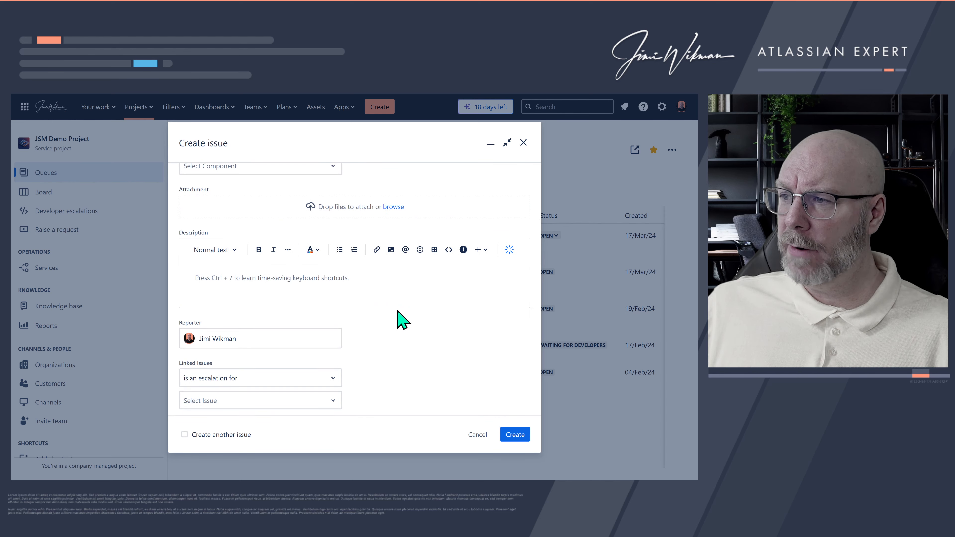
click(514, 435)
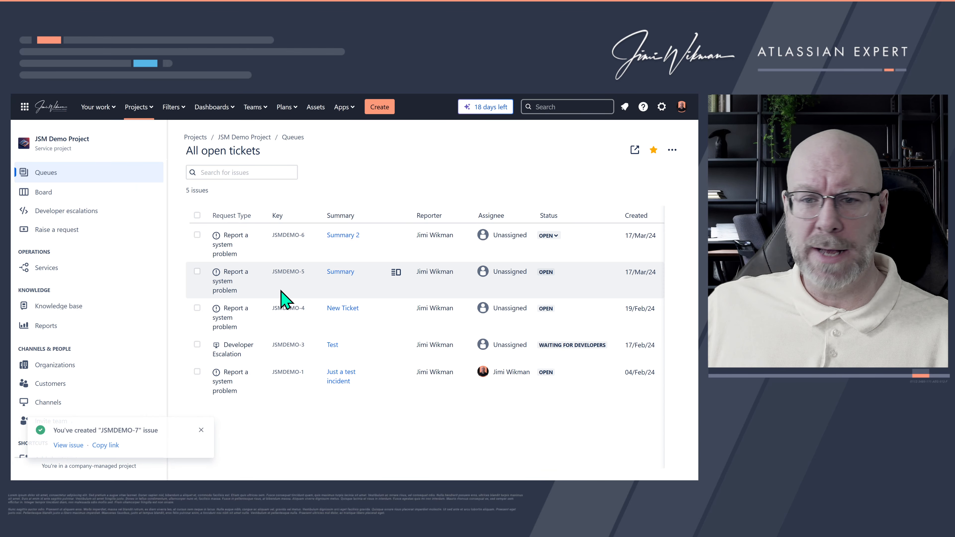
click(88, 446)
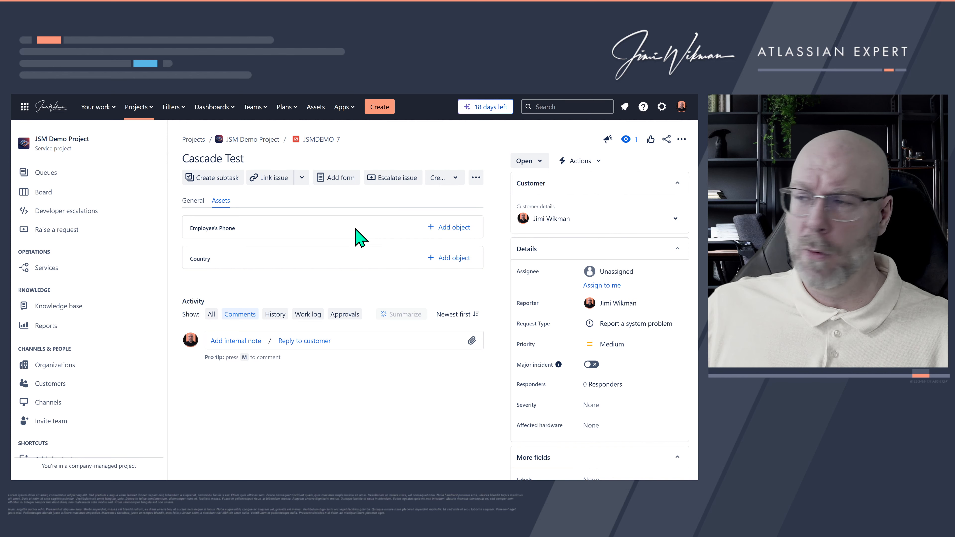
- Set the Country field of the Cascade Test issue to Sweden and save it
click(454, 258)
click(326, 280)
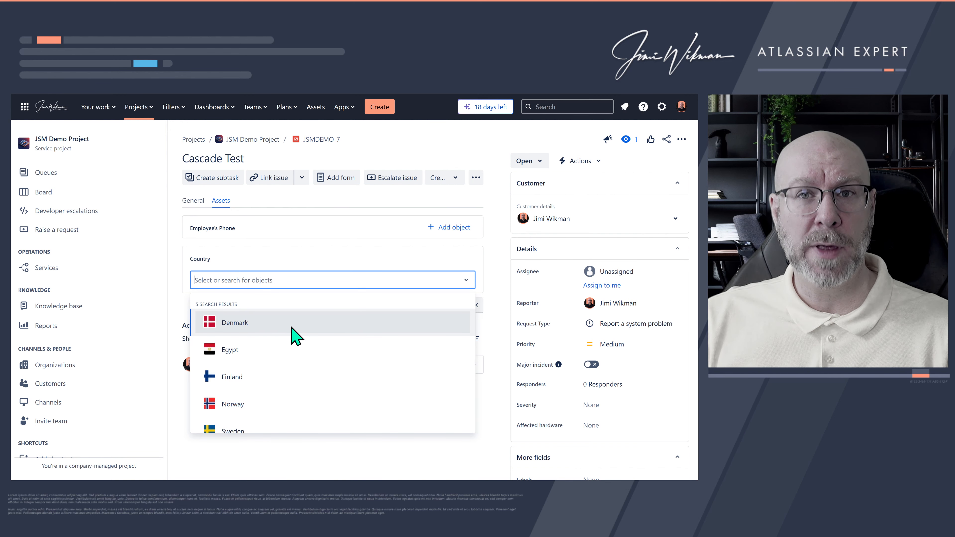
scroll(295, 337, down, 1)
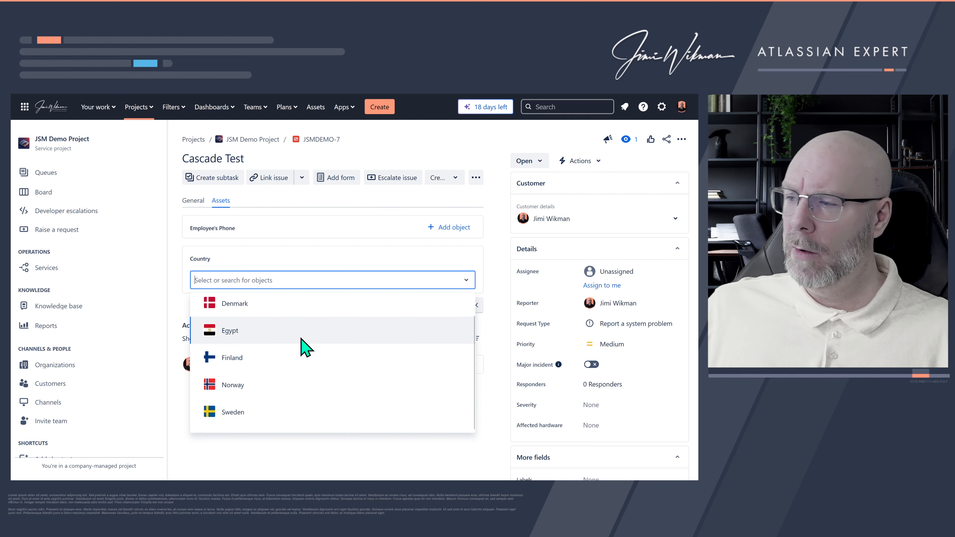
click(243, 416)
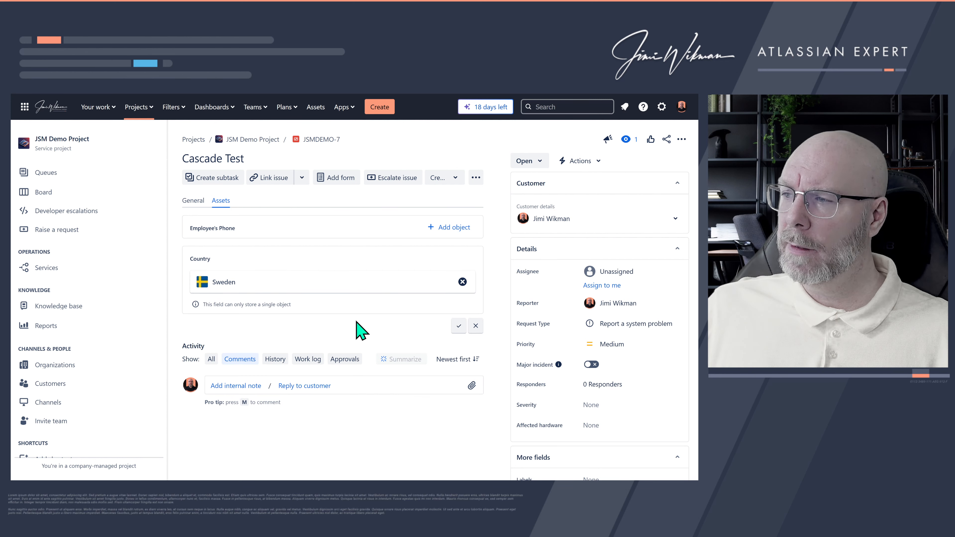
click(455, 325)
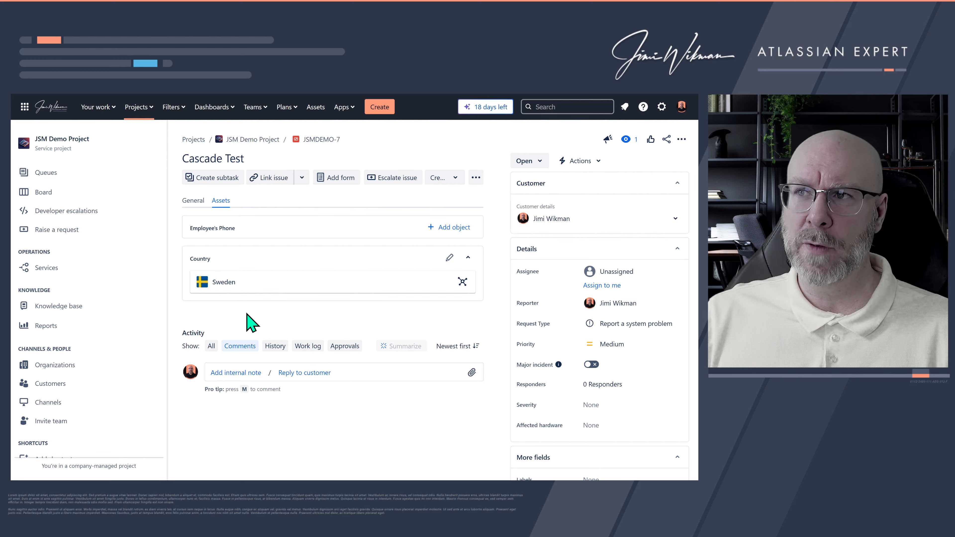
- Go to the list of custom fields in Jira's issue administration
click(126, 102)
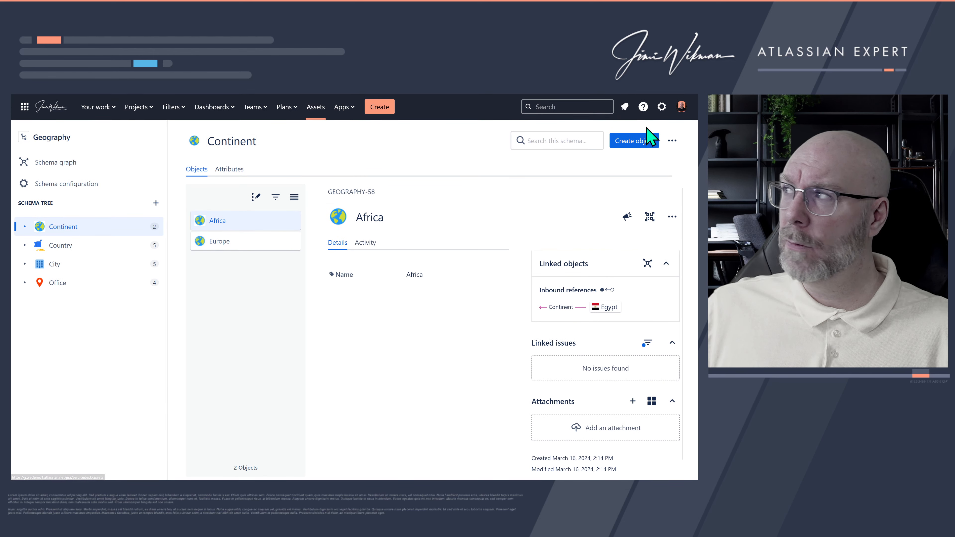
click(661, 108)
click(484, 322)
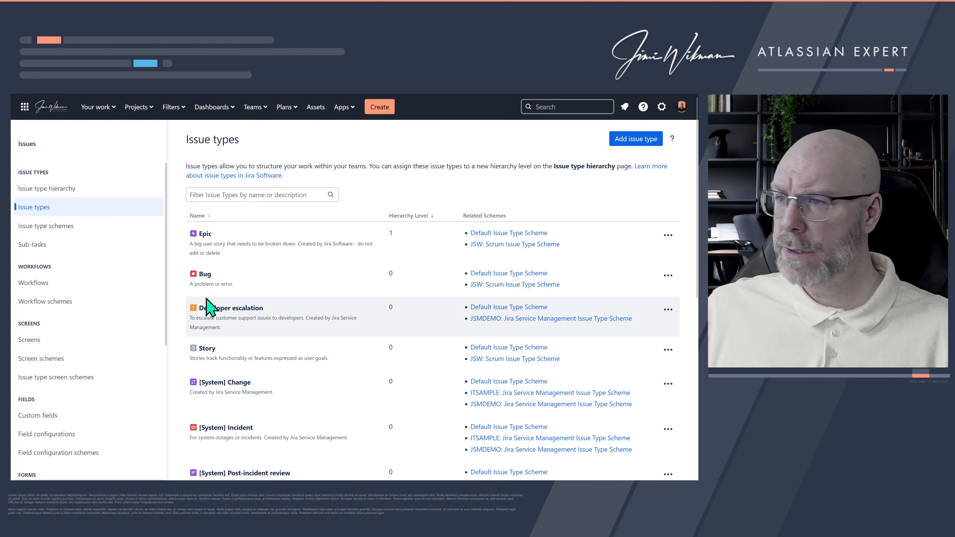
click(46, 415)
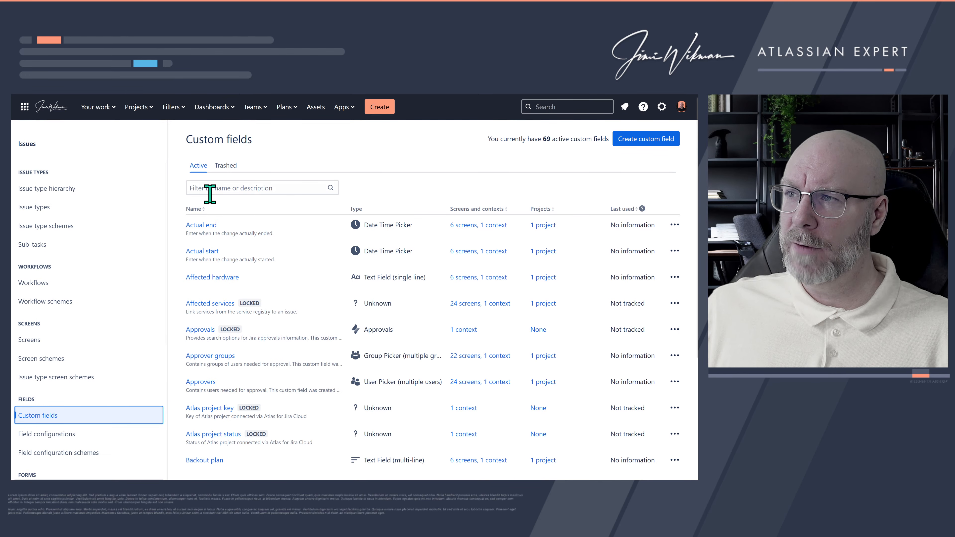
mouse_move(101, 105)
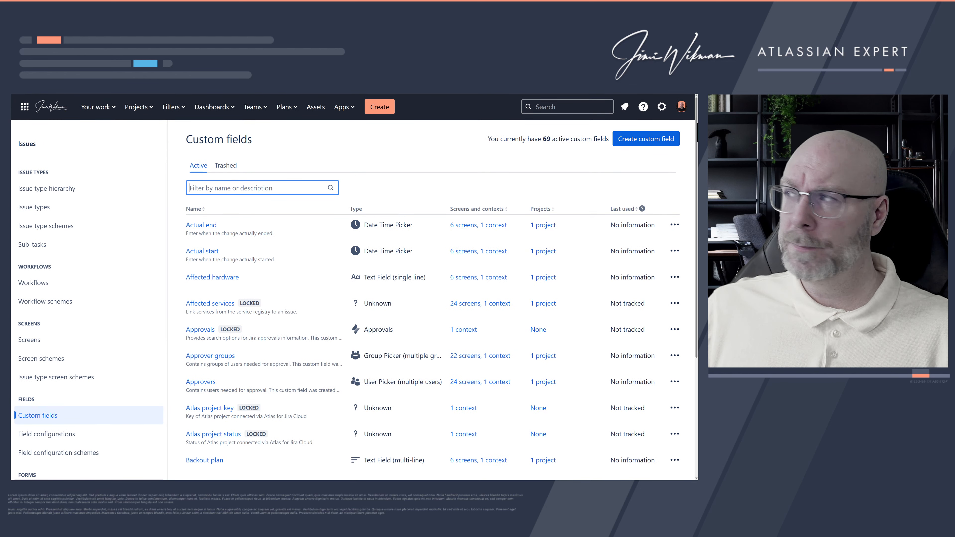
- Create an Assets objects custom field named City without associating it with any screen
click(646, 139)
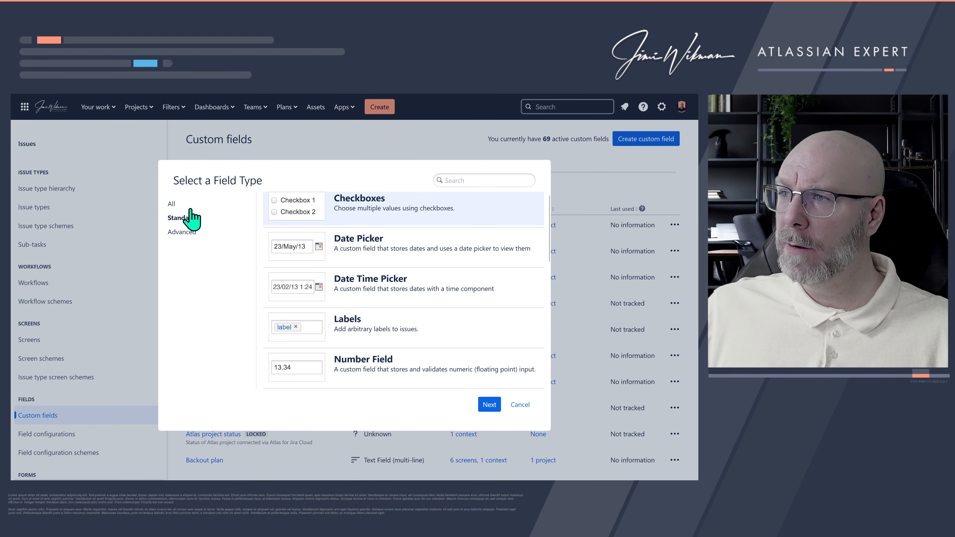
click(171, 203)
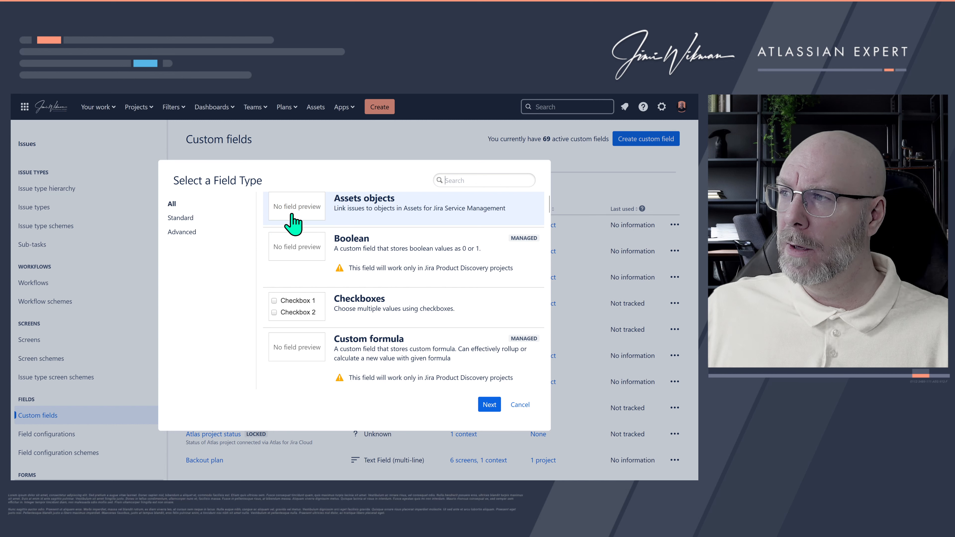
click(489, 406)
text(C)
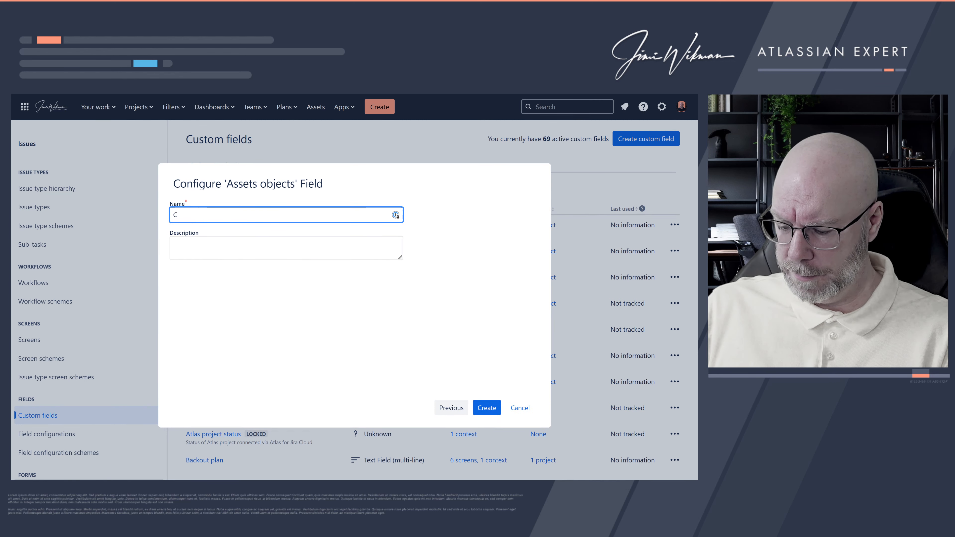
text(irty)
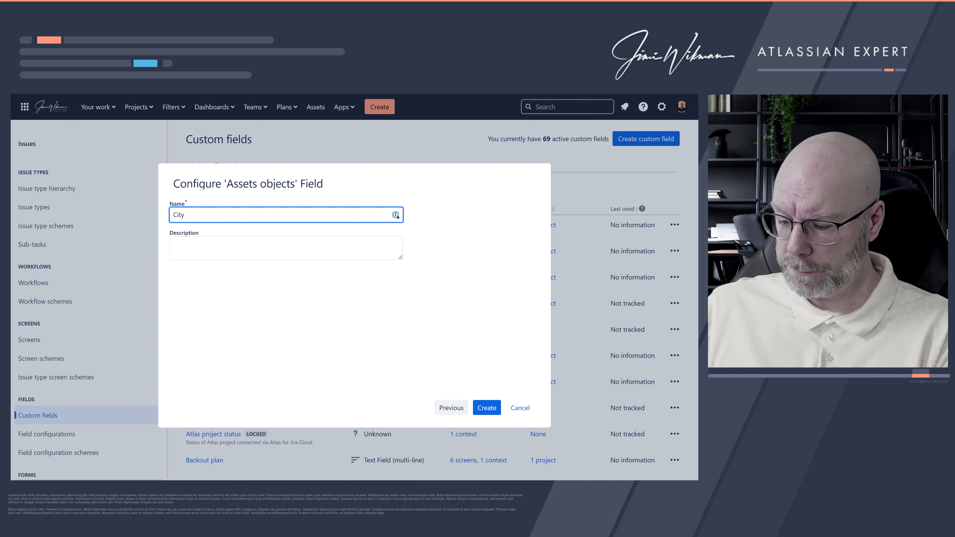
click(486, 408)
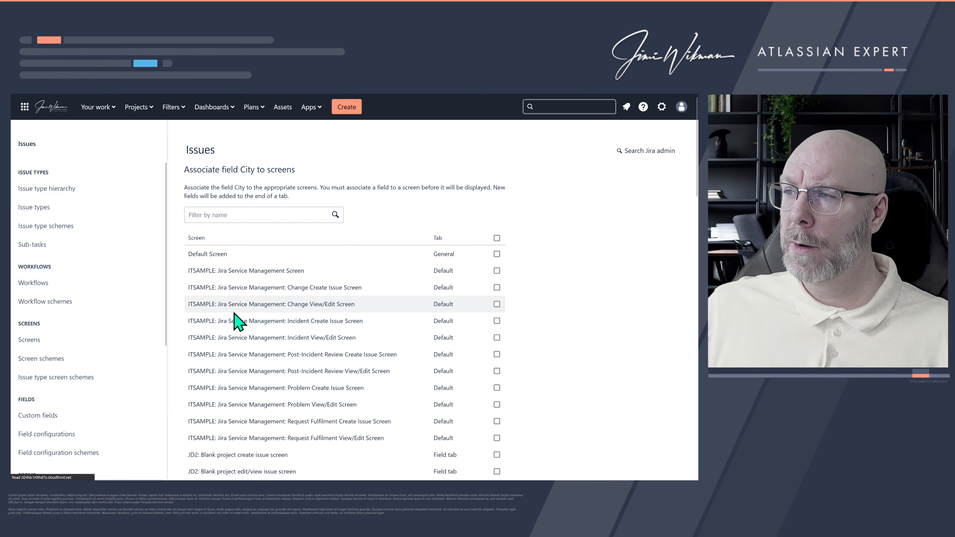
scroll(235, 318, down, 5)
scroll(235, 322, down, 5)
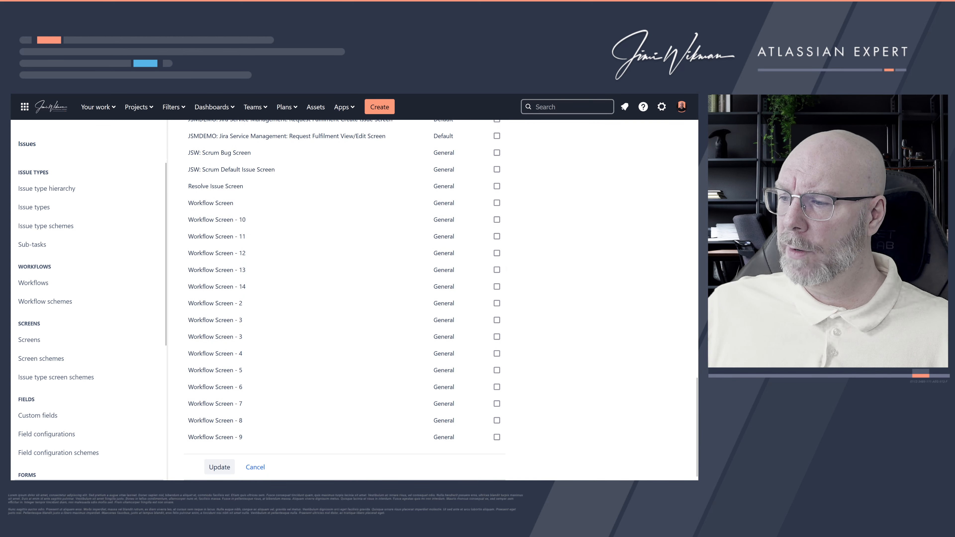
click(253, 470)
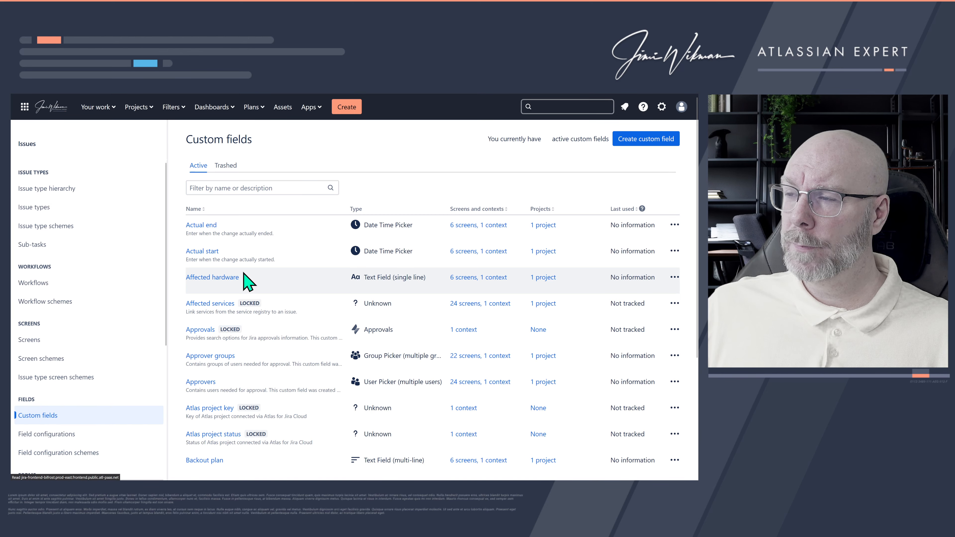
- Find the City custom field and restrict its context to issues in the JSM Demo Project
click(230, 188)
text(city)
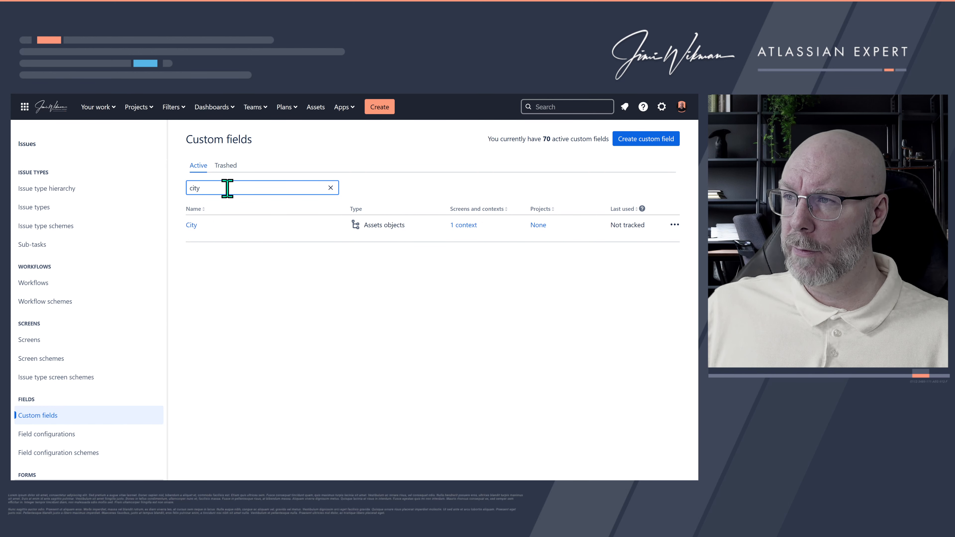
click(675, 227)
click(661, 267)
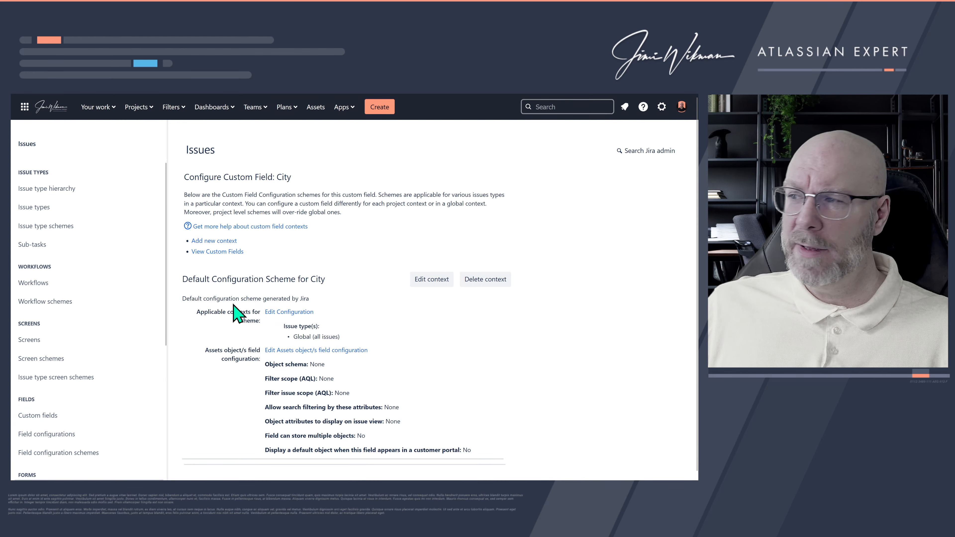
click(296, 313)
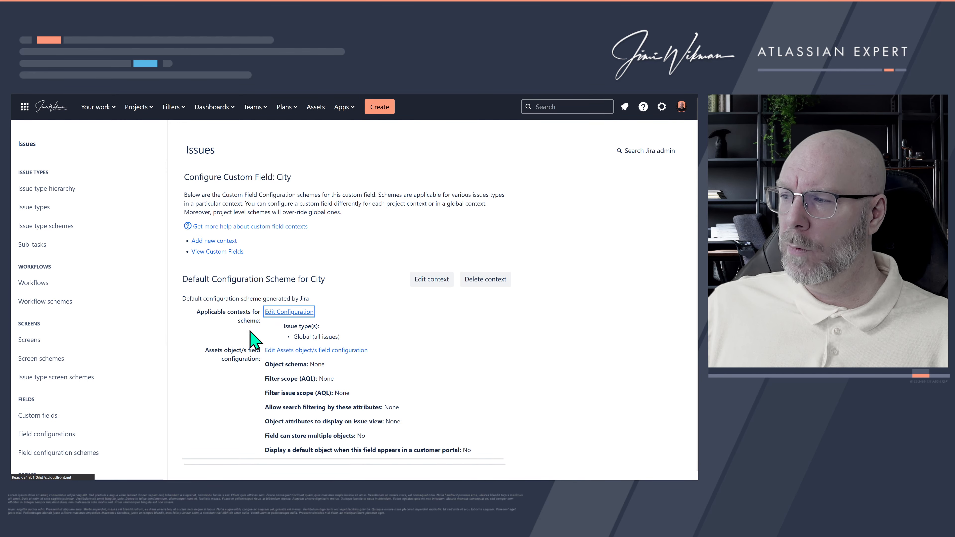
scroll(228, 301, down, 4)
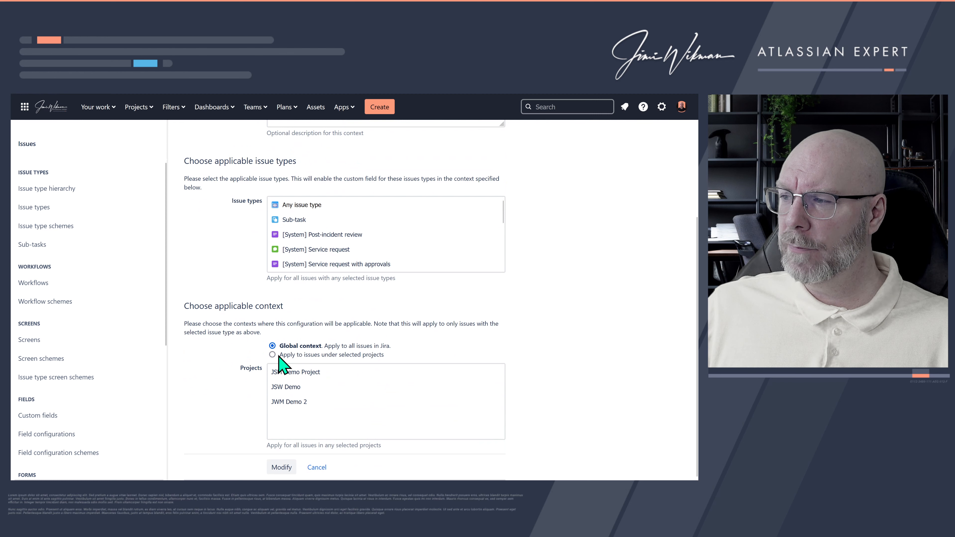
click(295, 372)
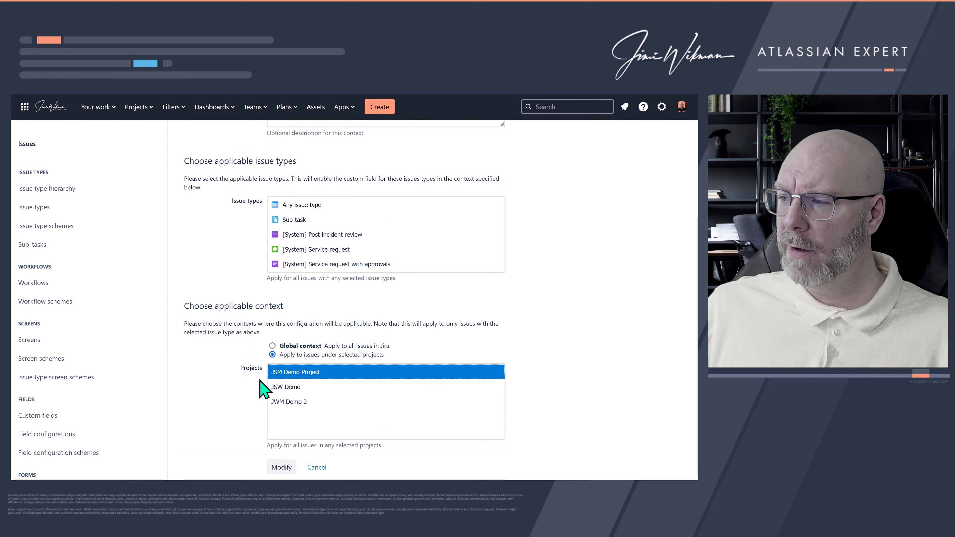
click(283, 467)
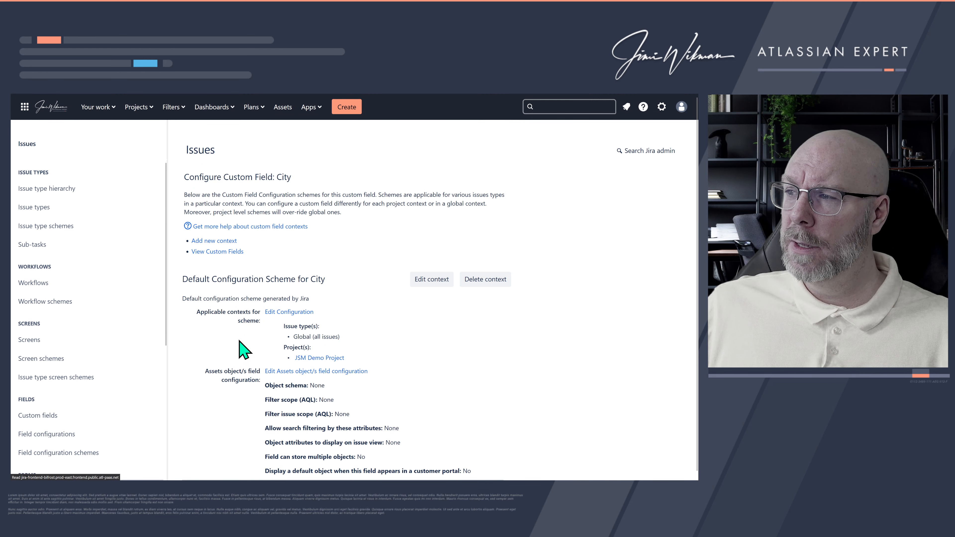
- In the City field's Assets configuration, choose the Geography object schema and set the filter scope to objecttype = "Country"
click(371, 364)
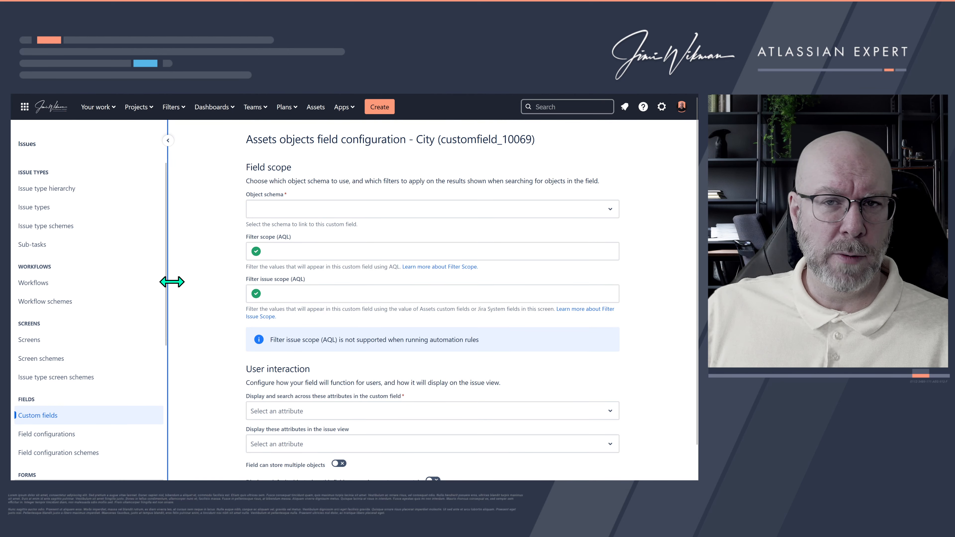
click(273, 210)
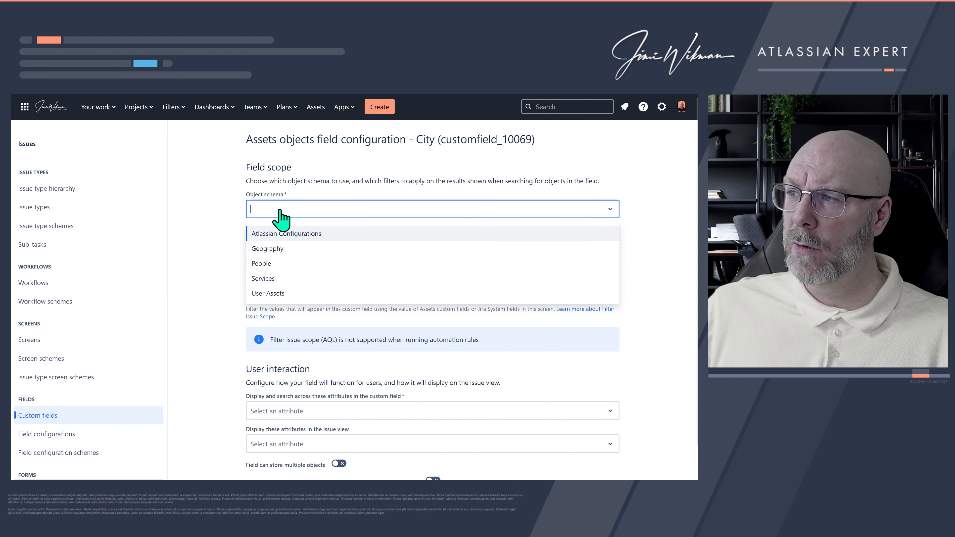
click(276, 249)
click(276, 251)
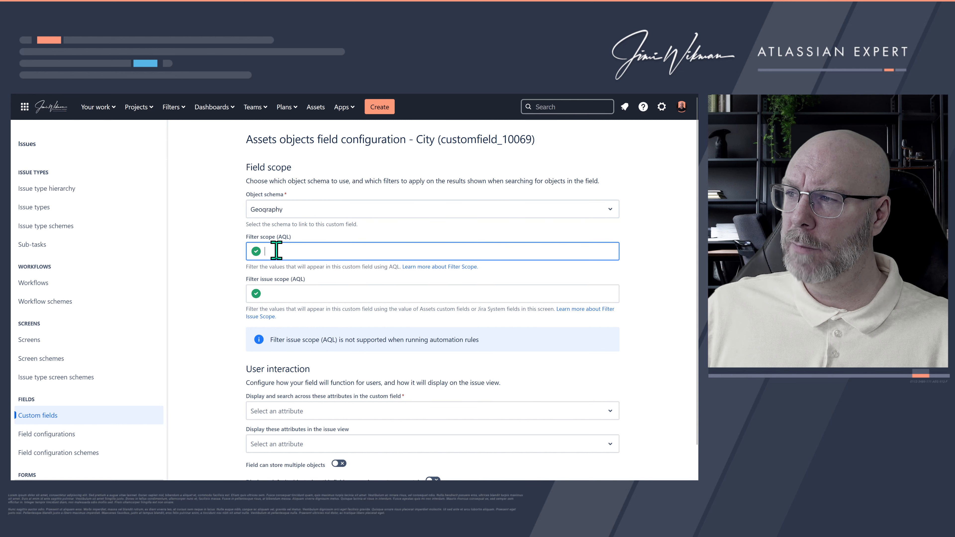
text(ob)
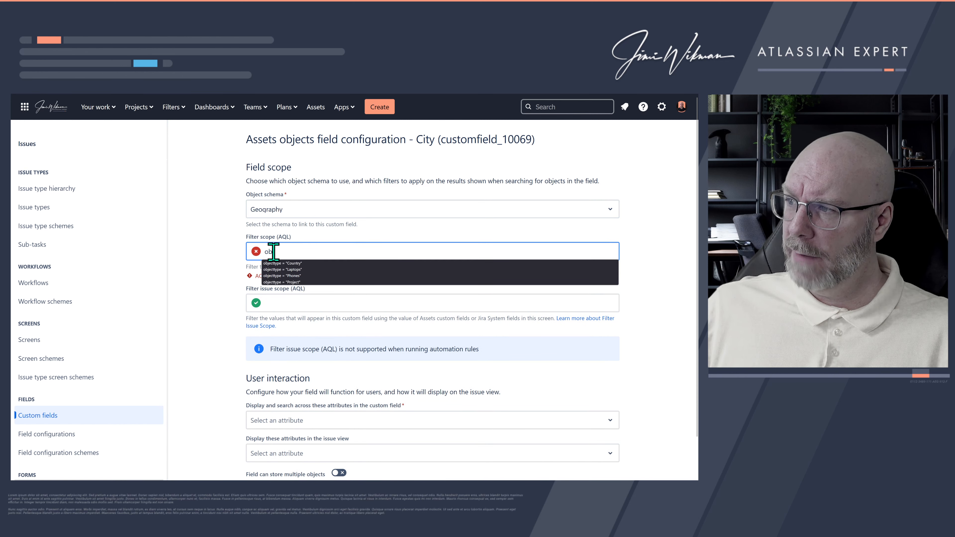
click(295, 264)
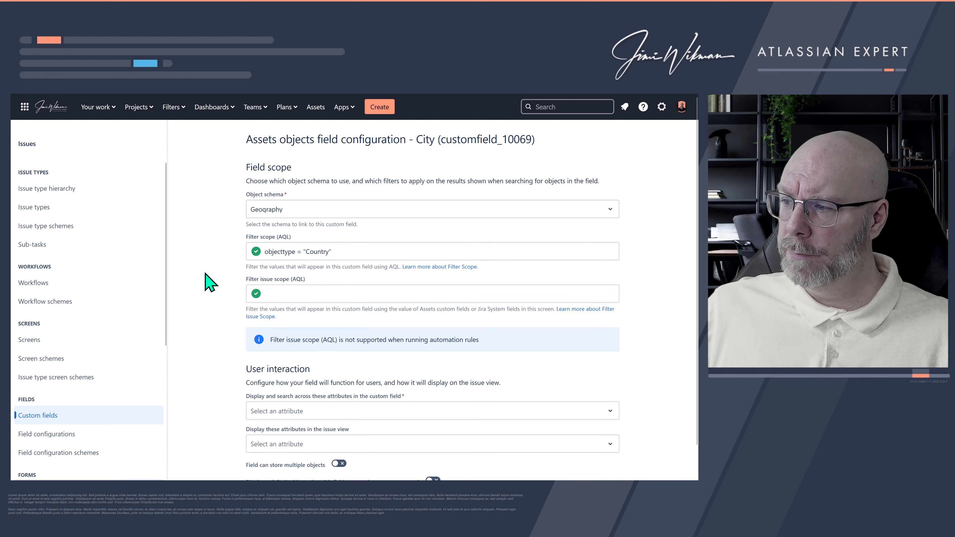
- Make Name the attribute that the City field displays and searches across
click(277, 412)
text(name)
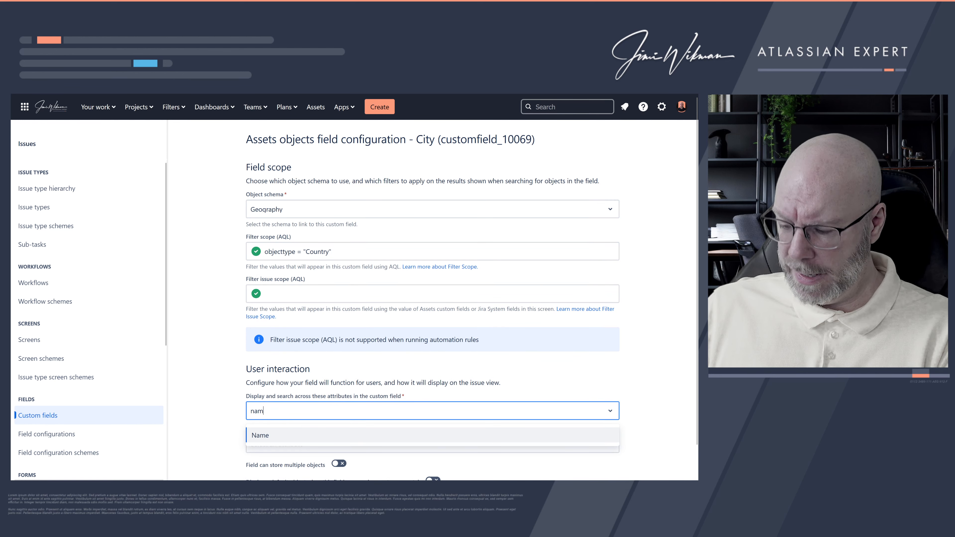
click(277, 436)
click(225, 390)
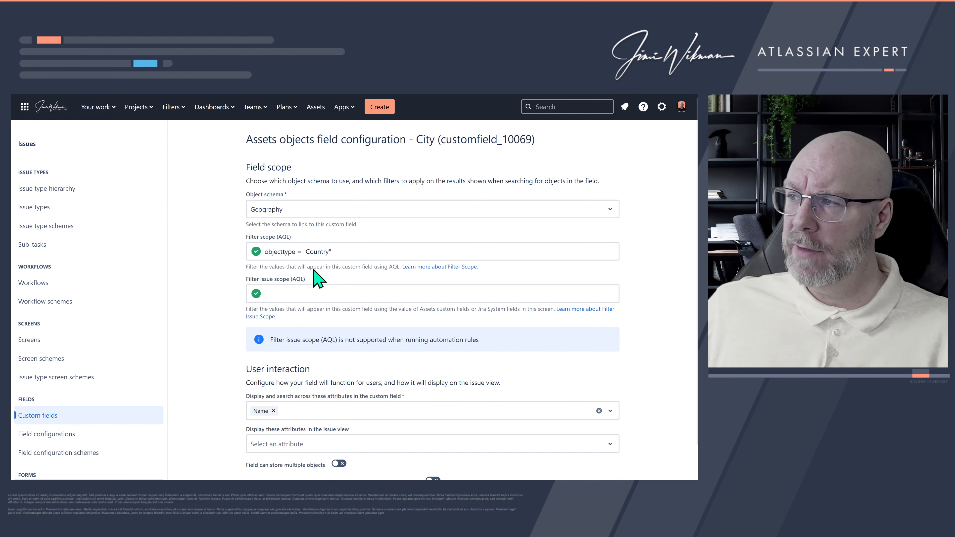
- Change the City field's filter scope to objecttype = "City"
drag(330, 251, 306, 251)
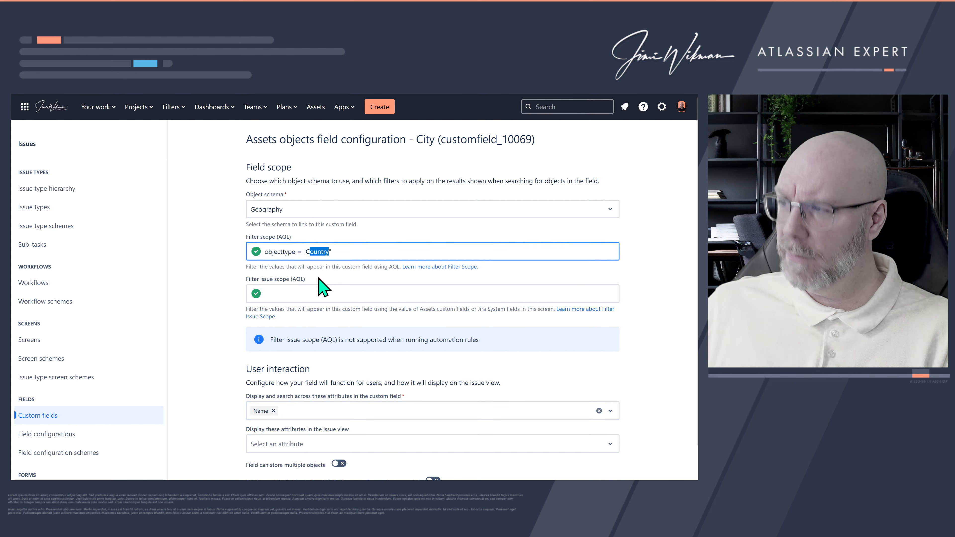
text(City)
click(223, 301)
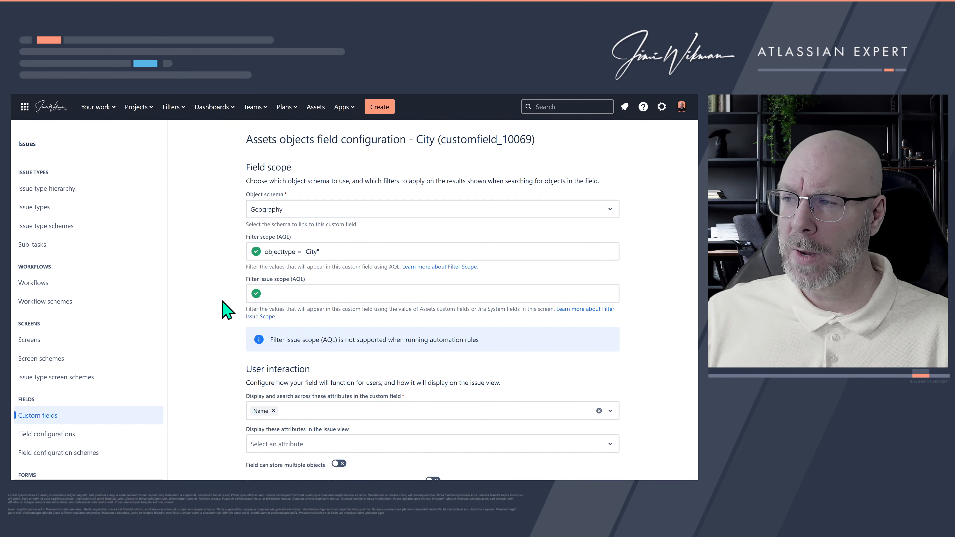
- Begin the City field's filter issue scope with the filter scope's objecttype = "City" query followed by AND
click(274, 294)
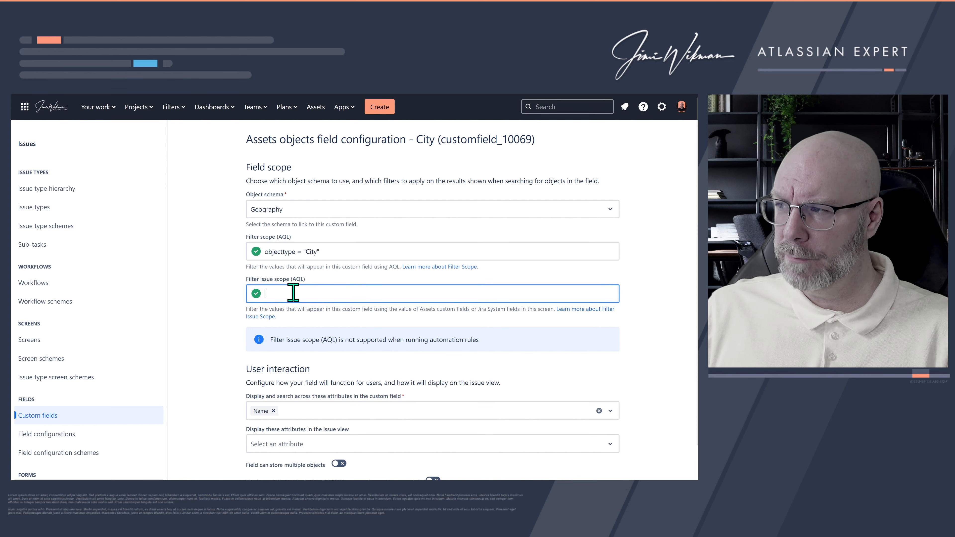
drag(317, 252, 247, 253)
key(ctrl+c)
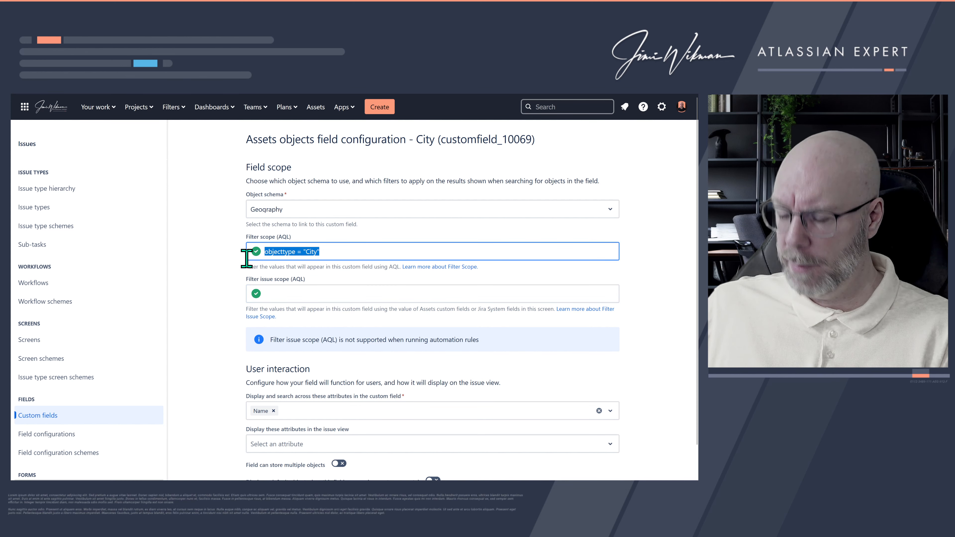
click(281, 292)
key(ctrl+v)
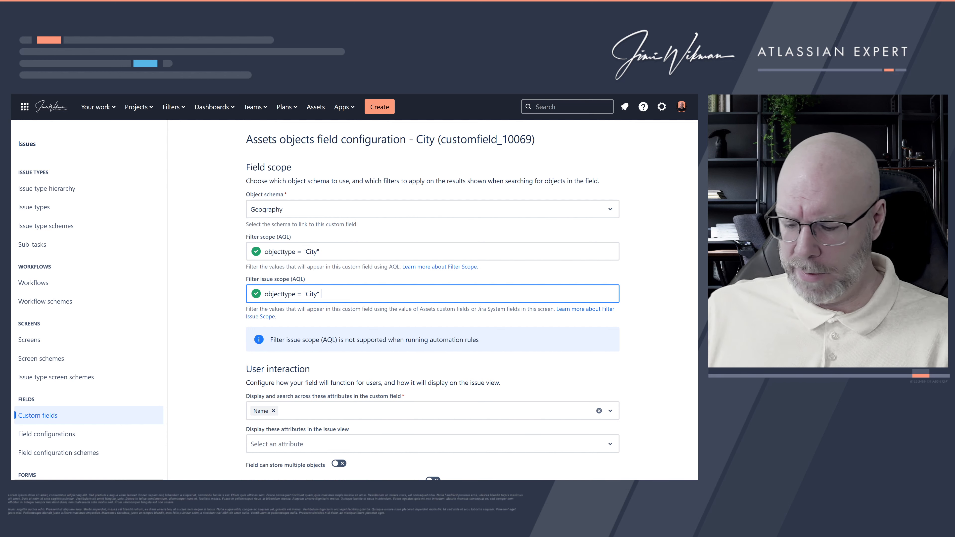
text(AND)
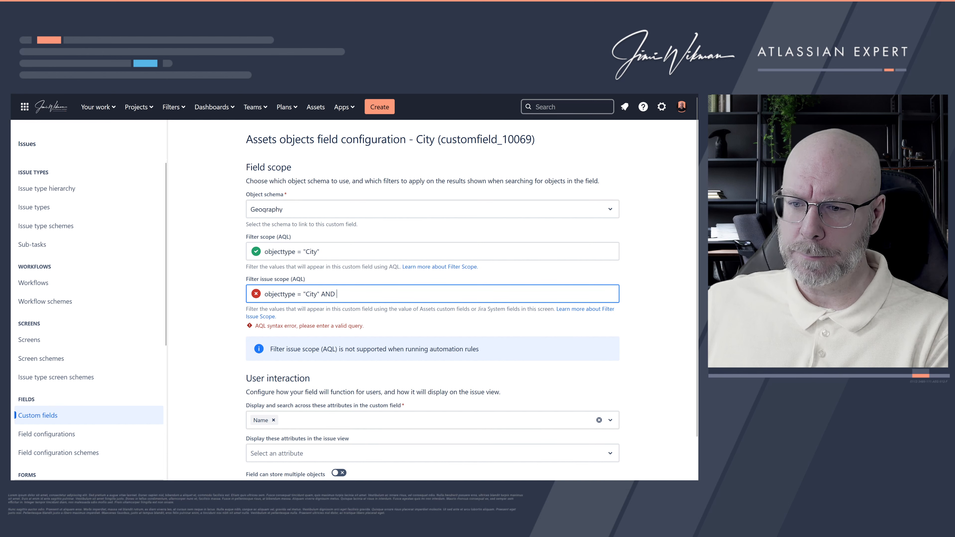
- Check in the Geography object schema which attribute links a City object to its country
mouse_move(162, 105)
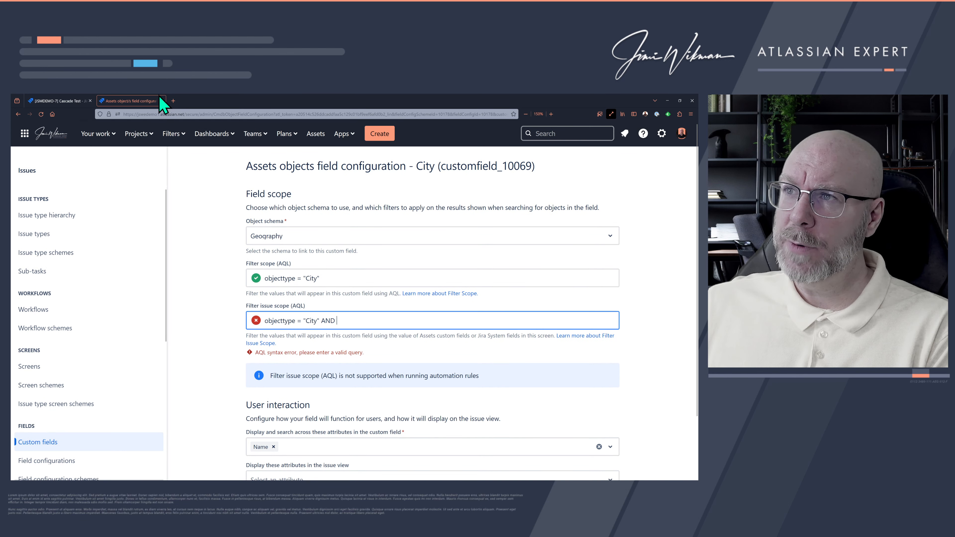
click(63, 101)
click(316, 109)
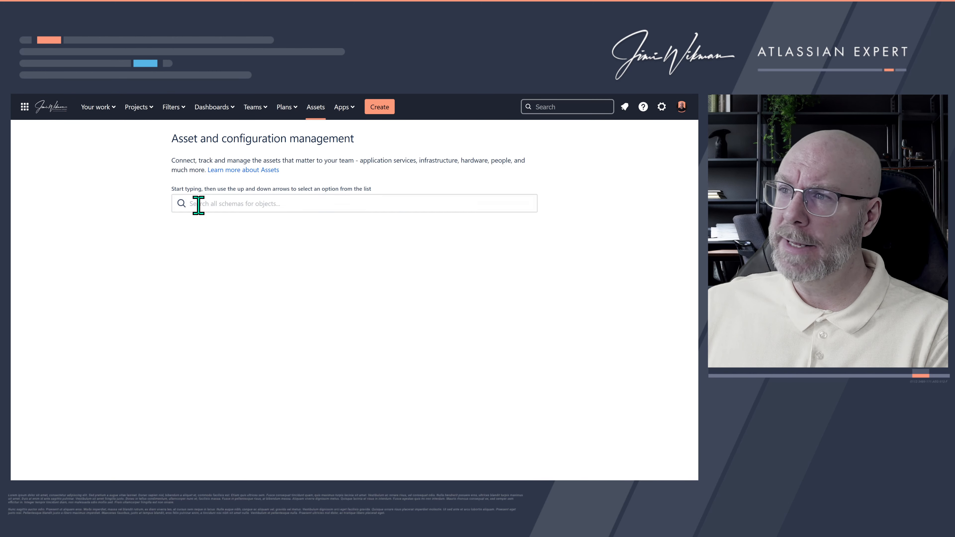
click(216, 297)
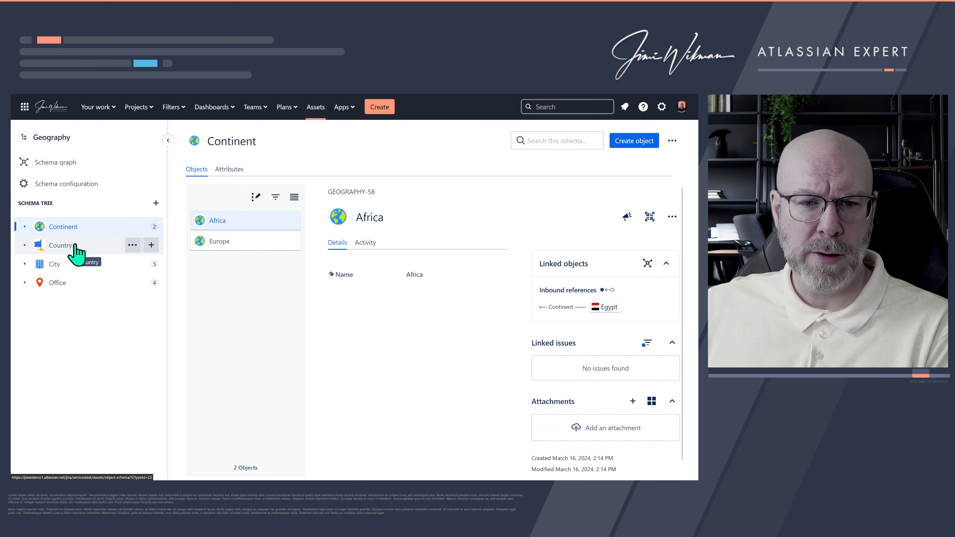
click(76, 266)
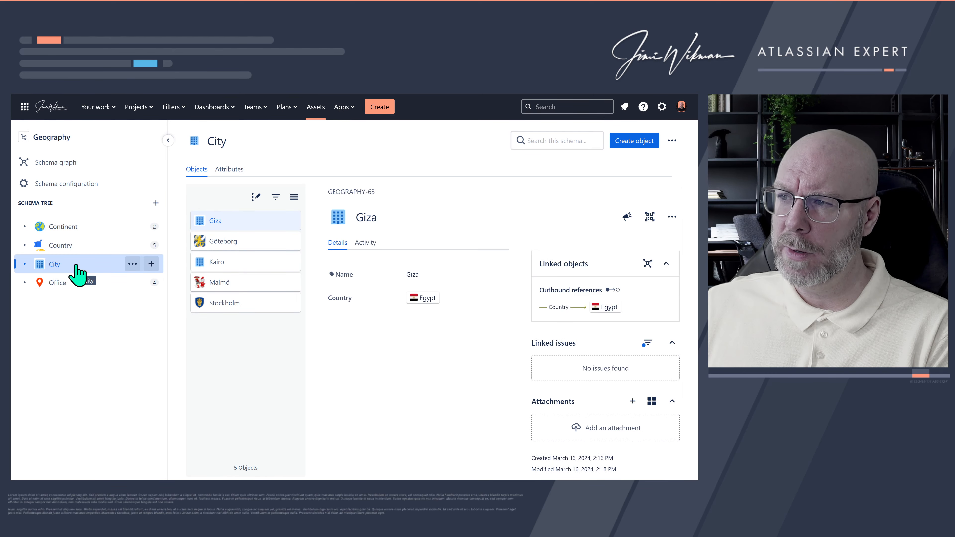
drag(354, 300, 328, 299)
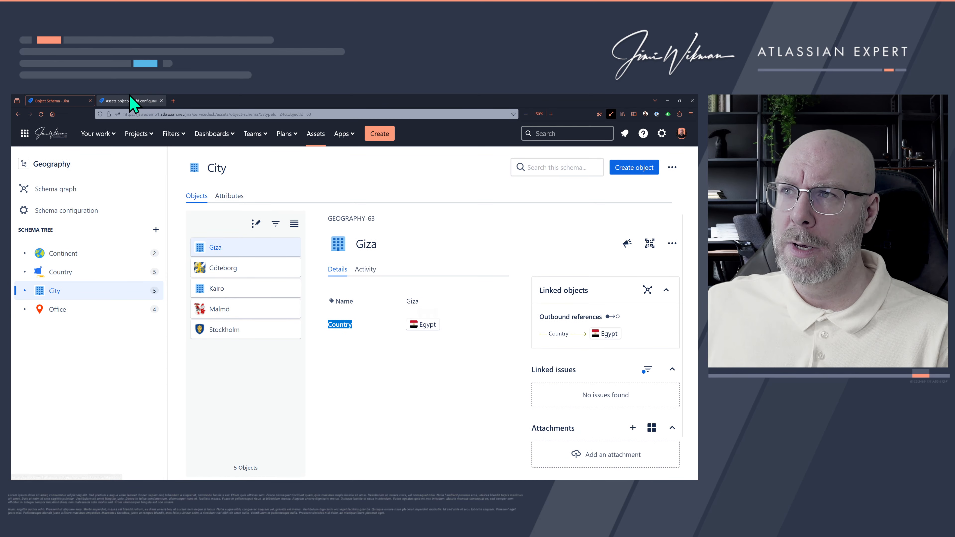
- Extend the City field's filter issue scope after AND with the quoted attribute name "Country"
click(124, 101)
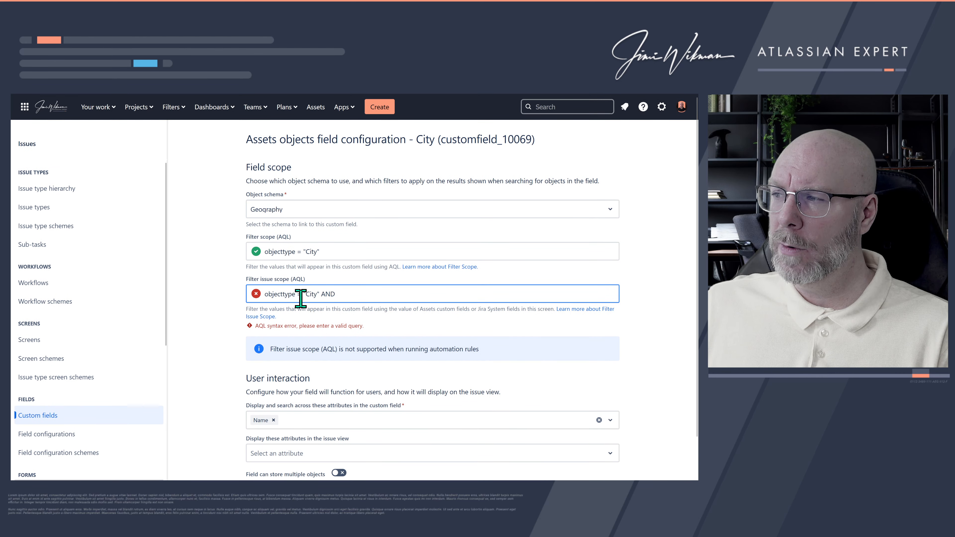
text(")
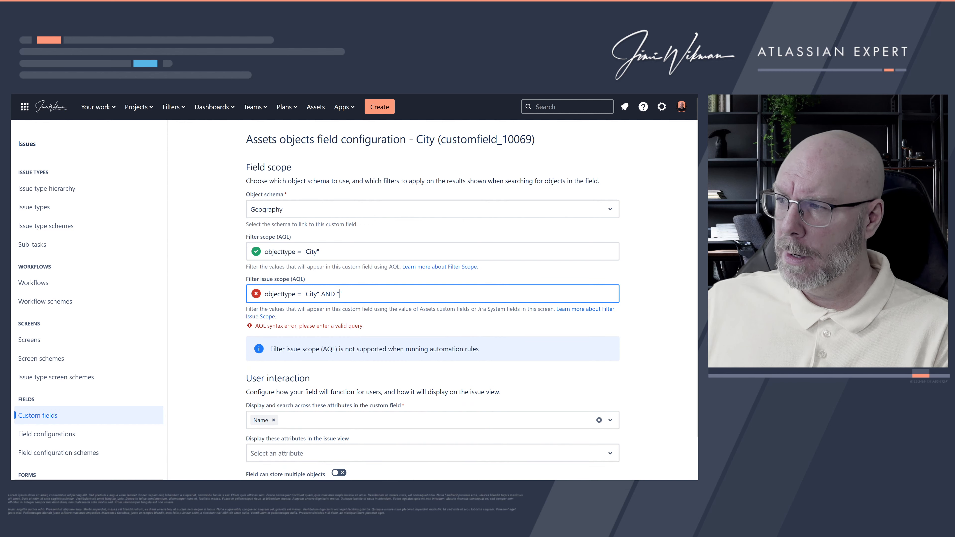
text(City)
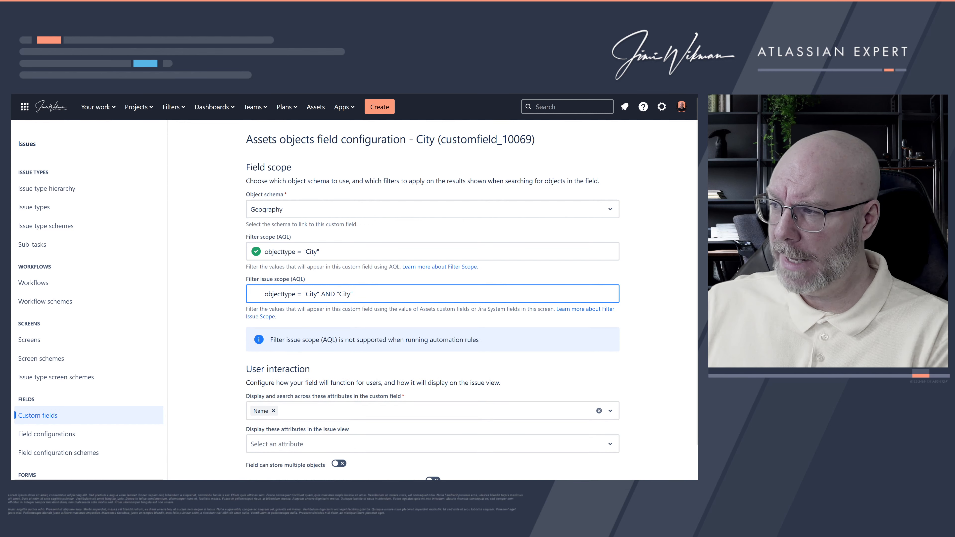
mouse_move(174, 102)
click(60, 101)
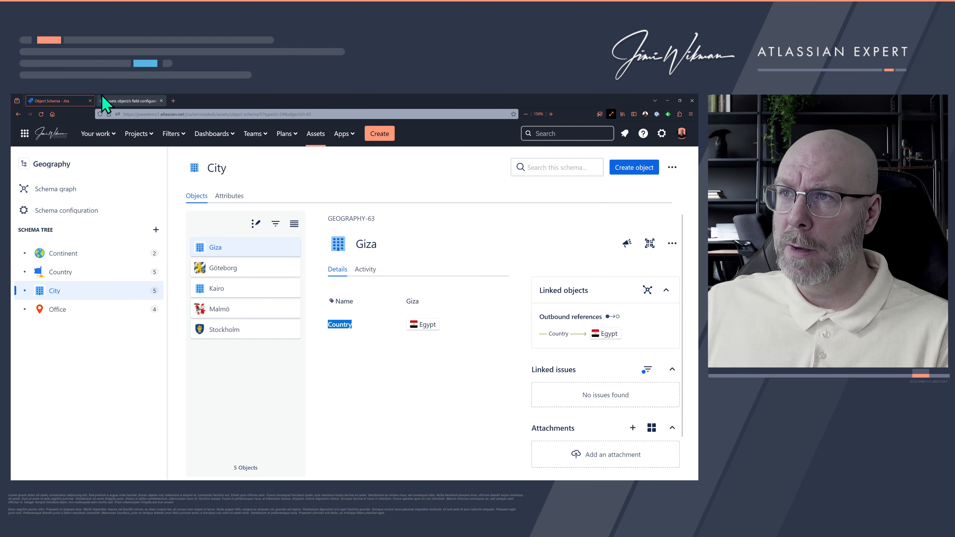
click(113, 101)
drag(351, 293, 343, 294)
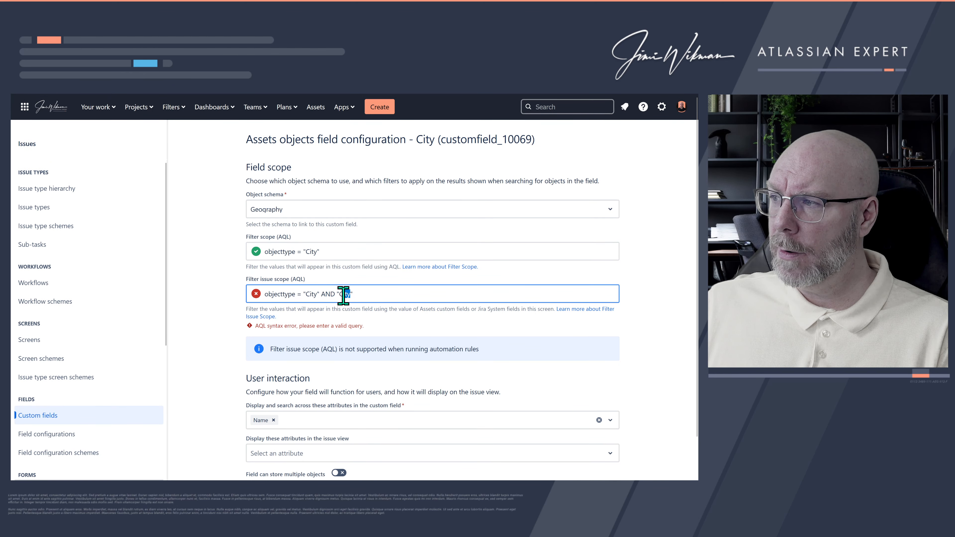
text(ountr)
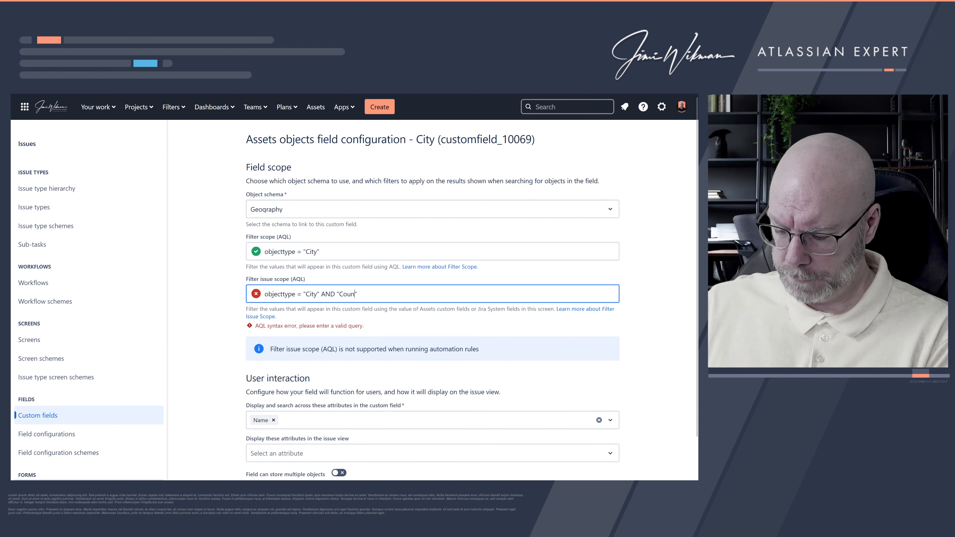
text(y)
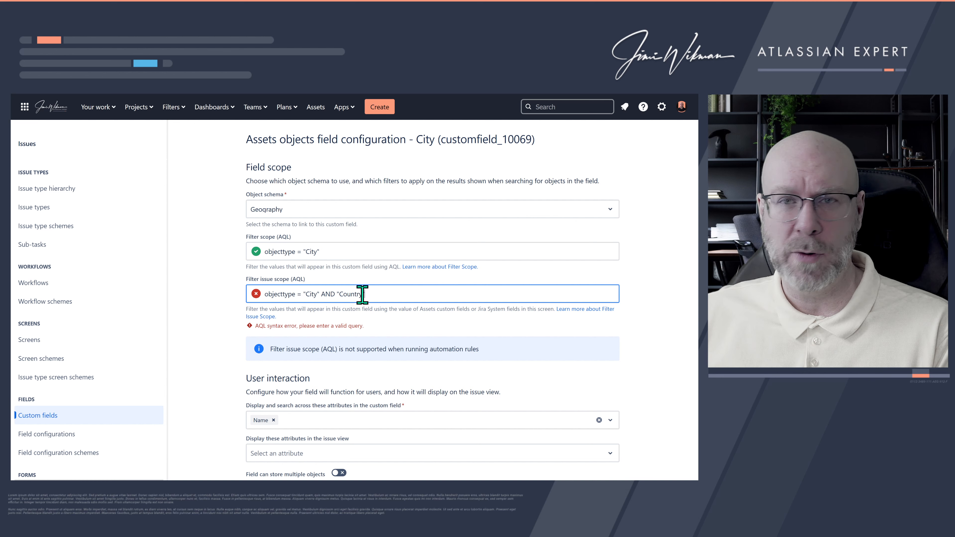
- Complete the filter issue scope by comparing "Country" with the placeholder = ${customfield_10103.label}
click(337, 293)
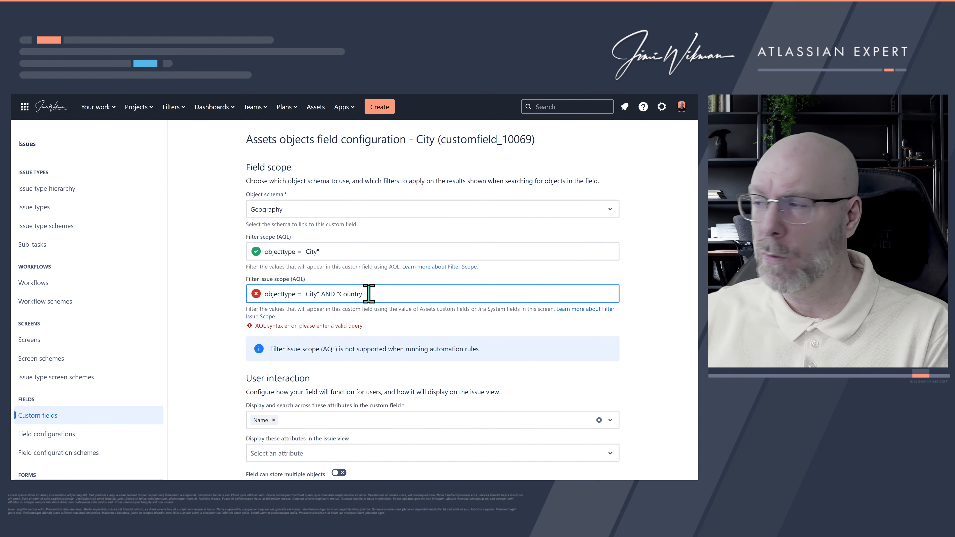
text(=)
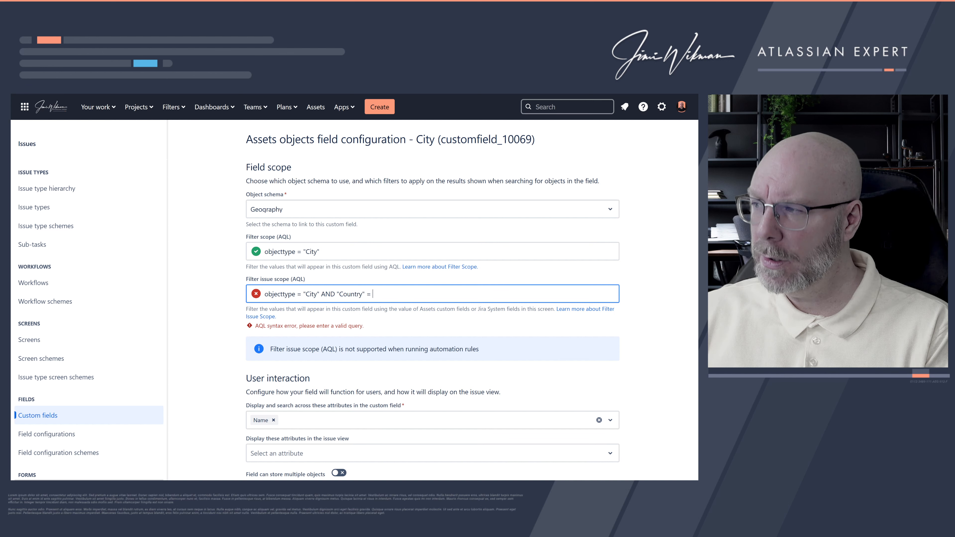
text(${customfield_10103.label})
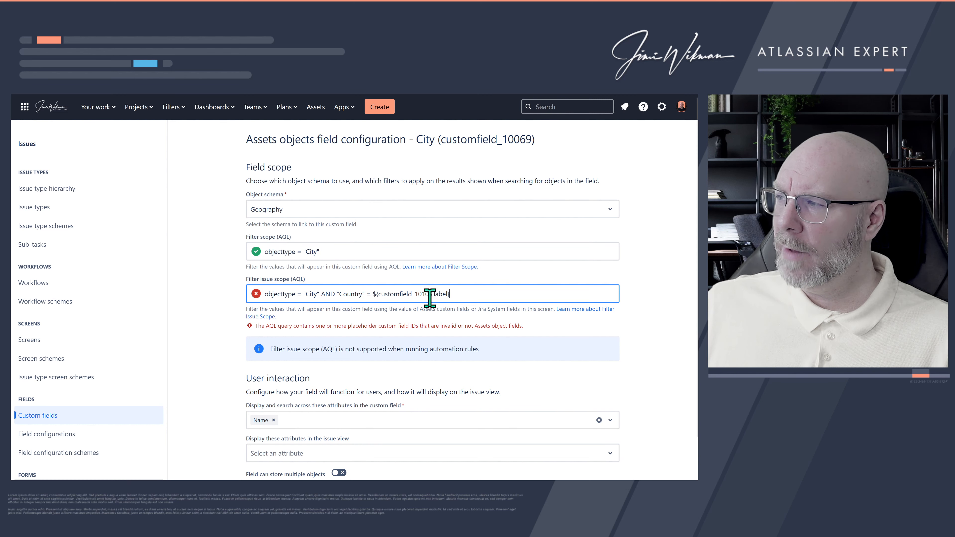
drag(432, 294, 379, 294)
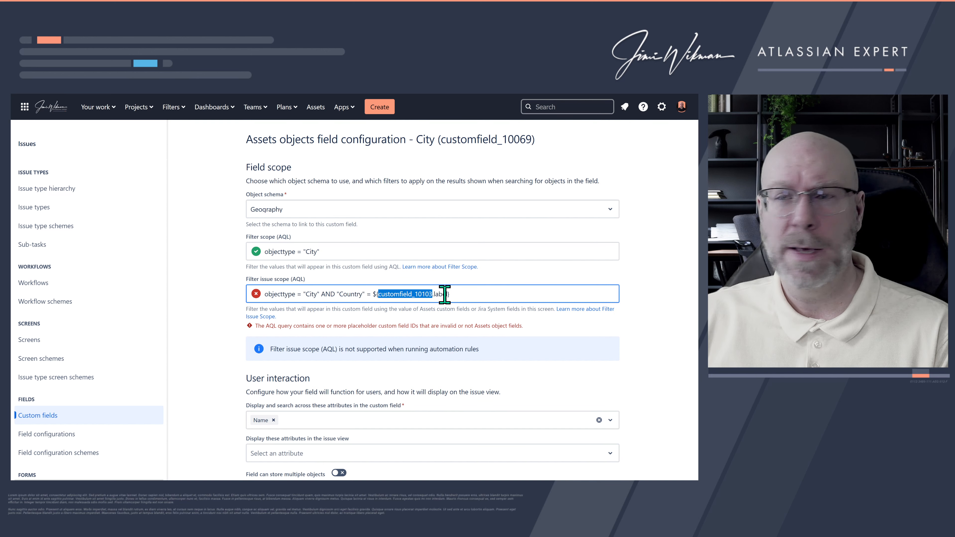
click(348, 294)
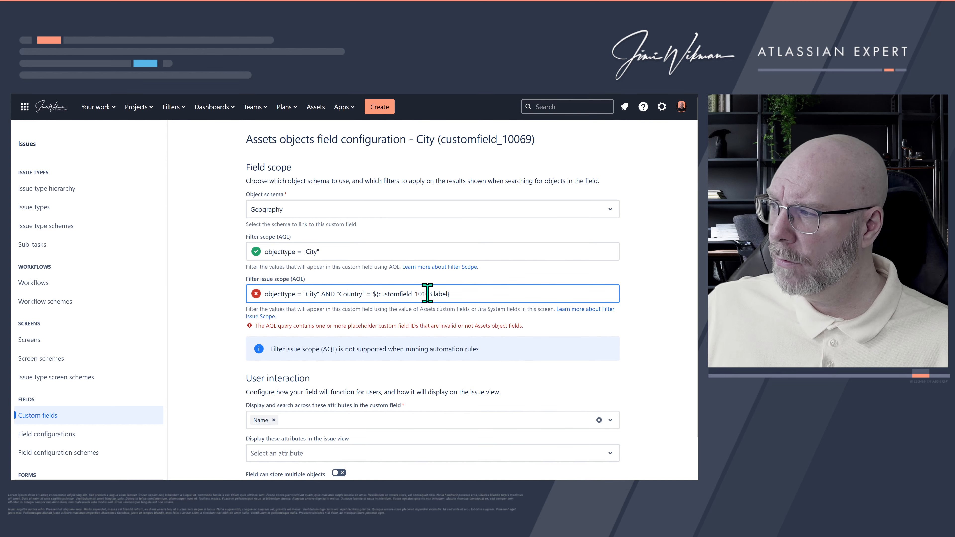
drag(431, 294, 419, 293)
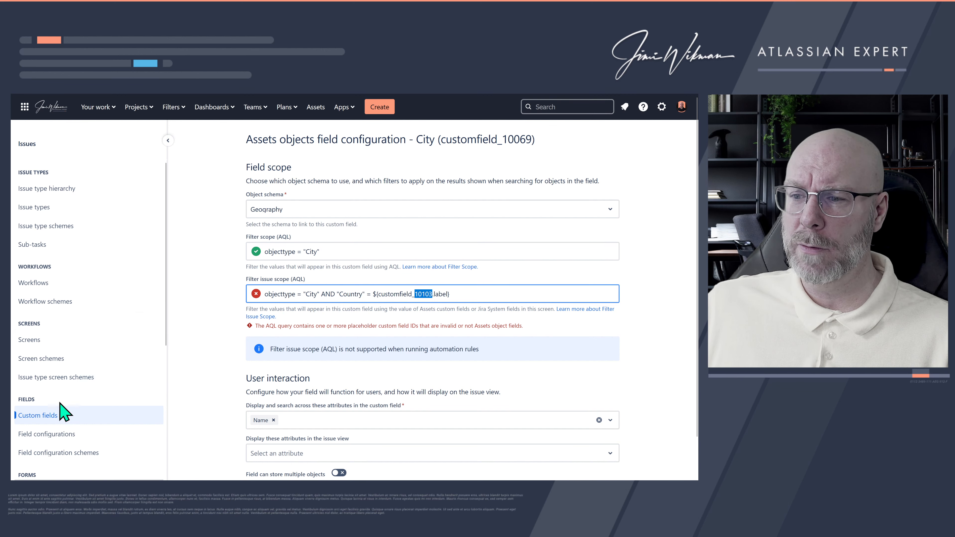
- In a separate browser tab, find the Country custom field and open its details for editing
right_click(54, 416)
click(83, 285)
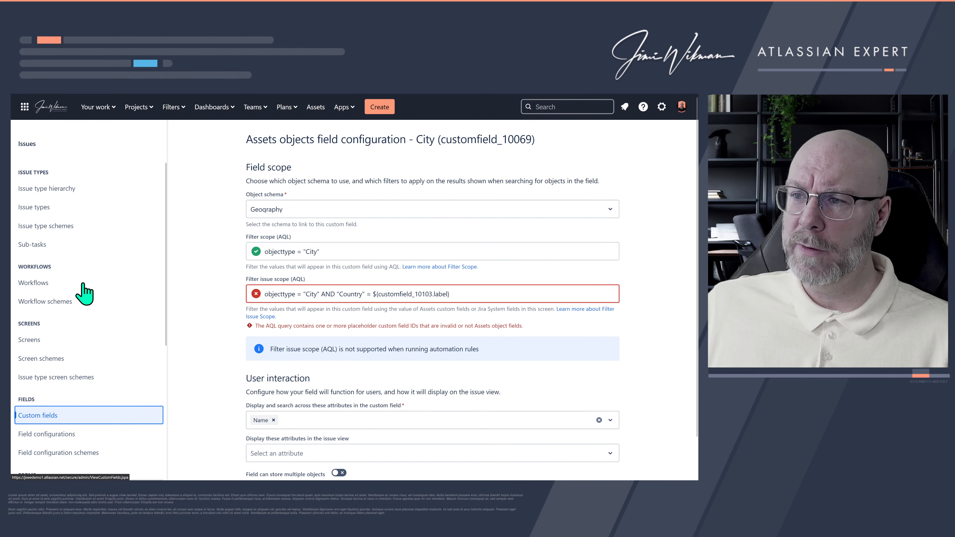
click(196, 101)
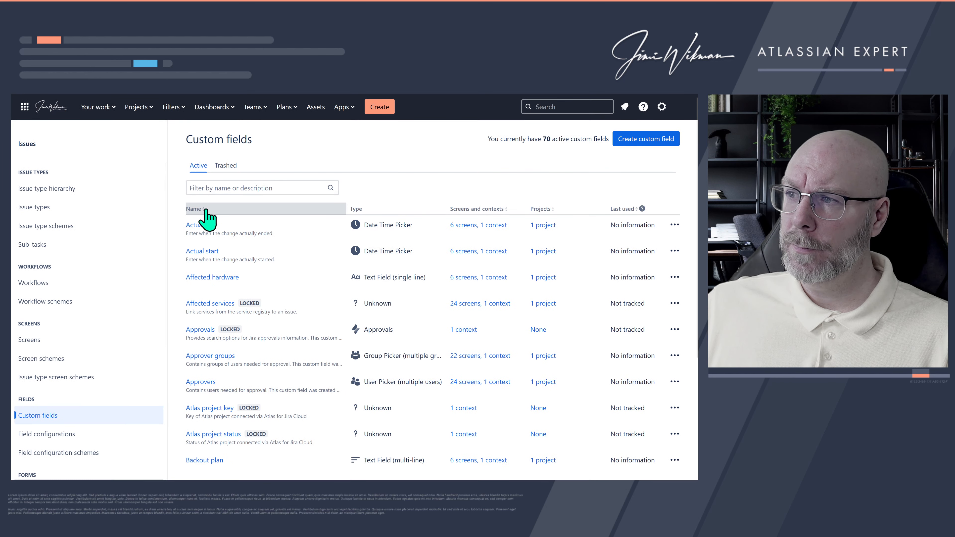
click(229, 188)
text(country)
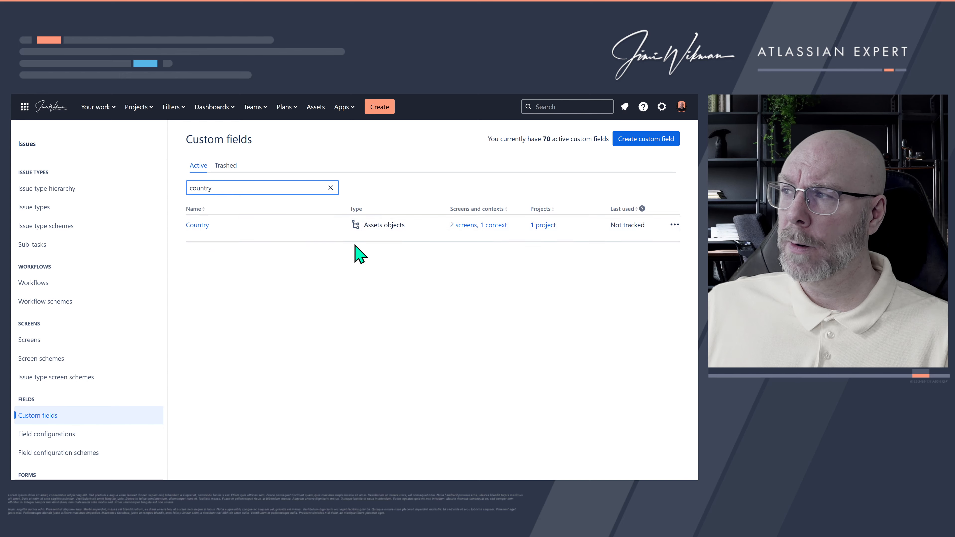
click(674, 224)
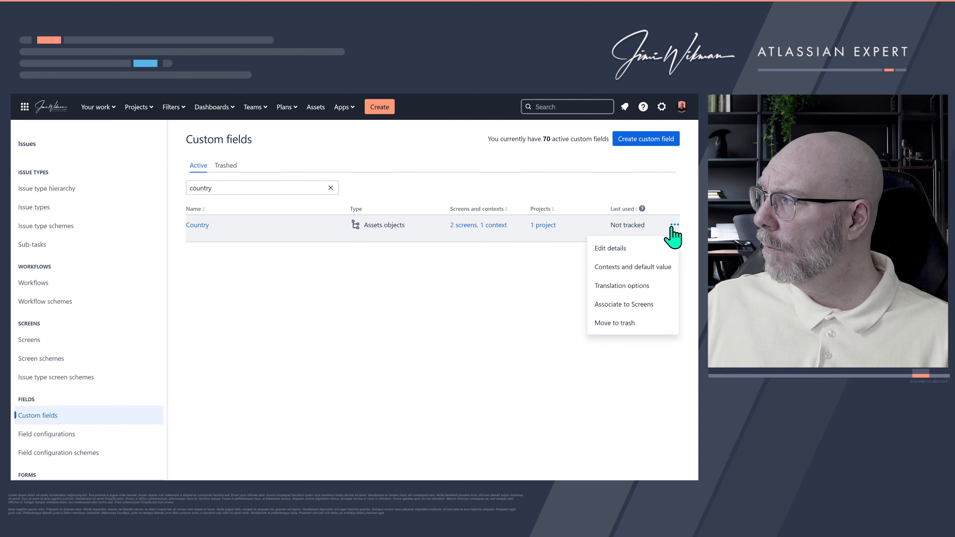
click(635, 249)
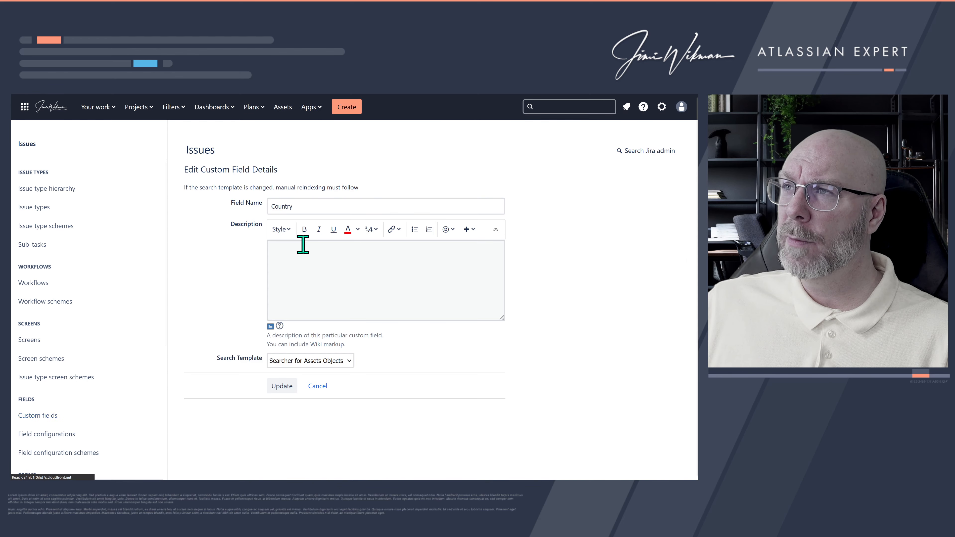
- Copy the Country field's ID from the page address and set the filter issue scope's placeholder to customfield_10068
mouse_move(213, 102)
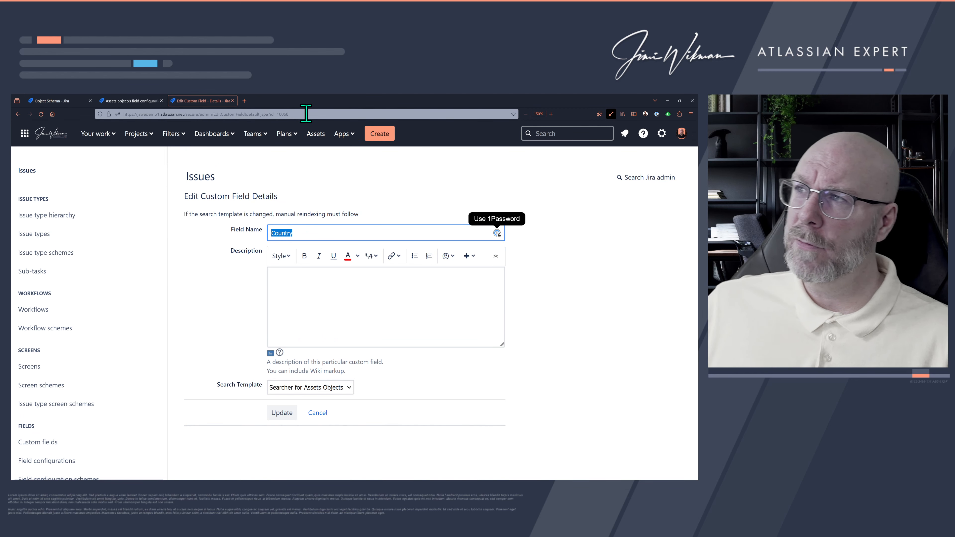
click(289, 114)
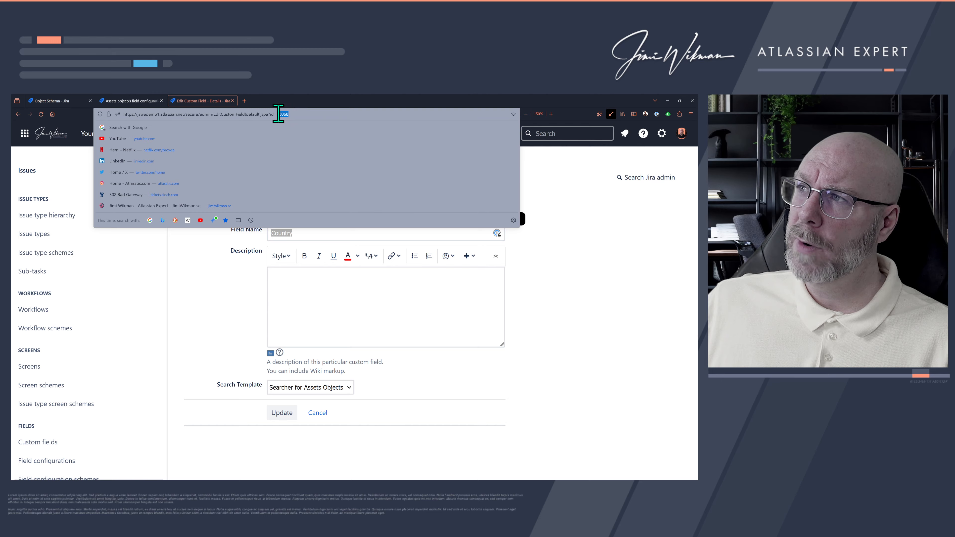
right_click(284, 114)
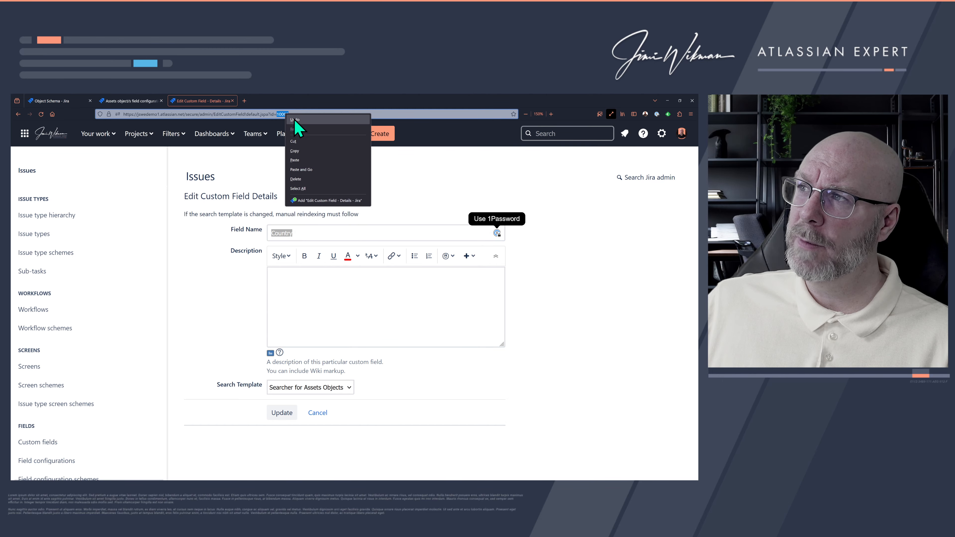
click(307, 150)
click(138, 101)
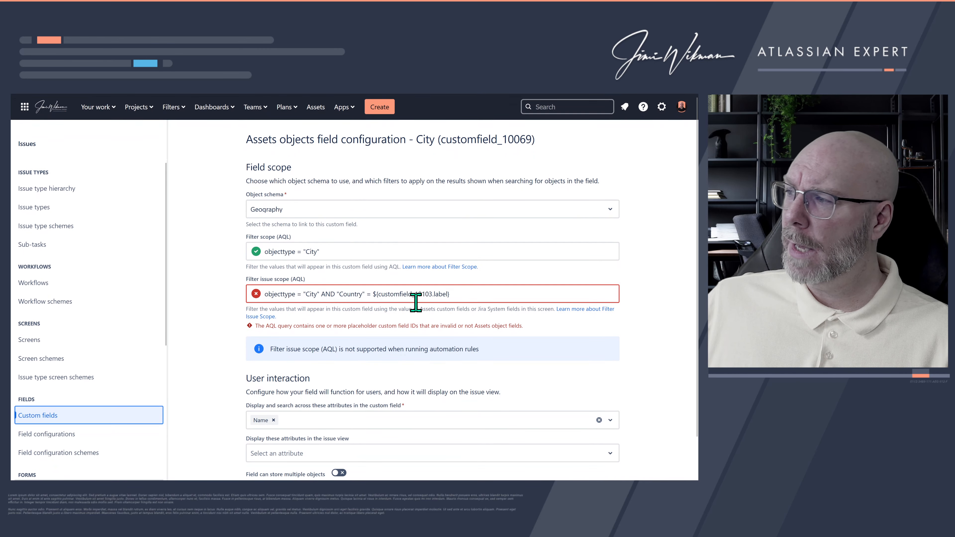
double_click(431, 294)
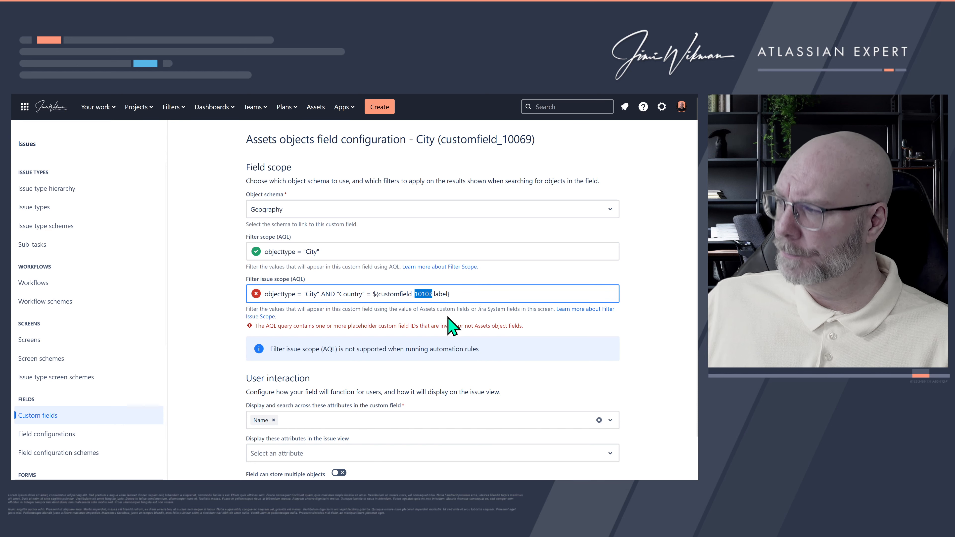
text(10068)
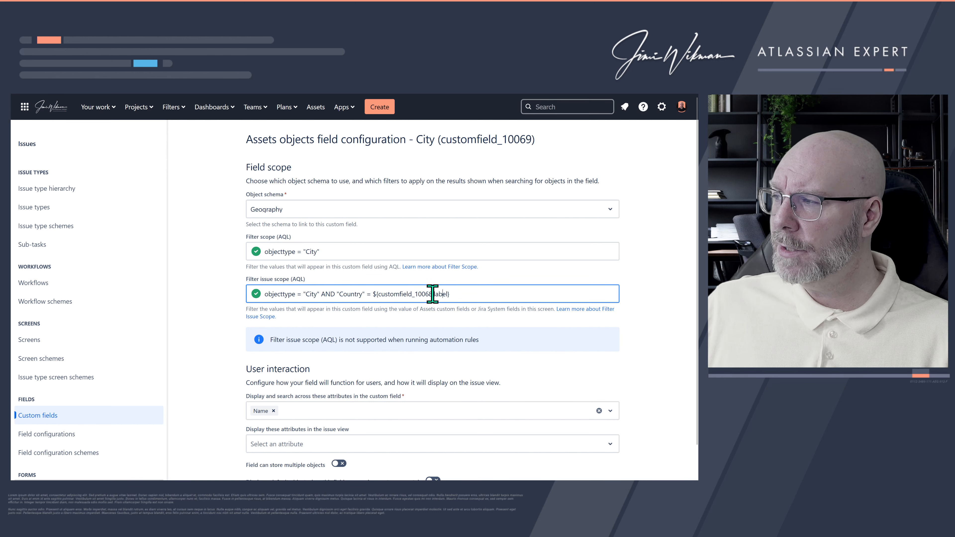
drag(433, 294, 379, 293)
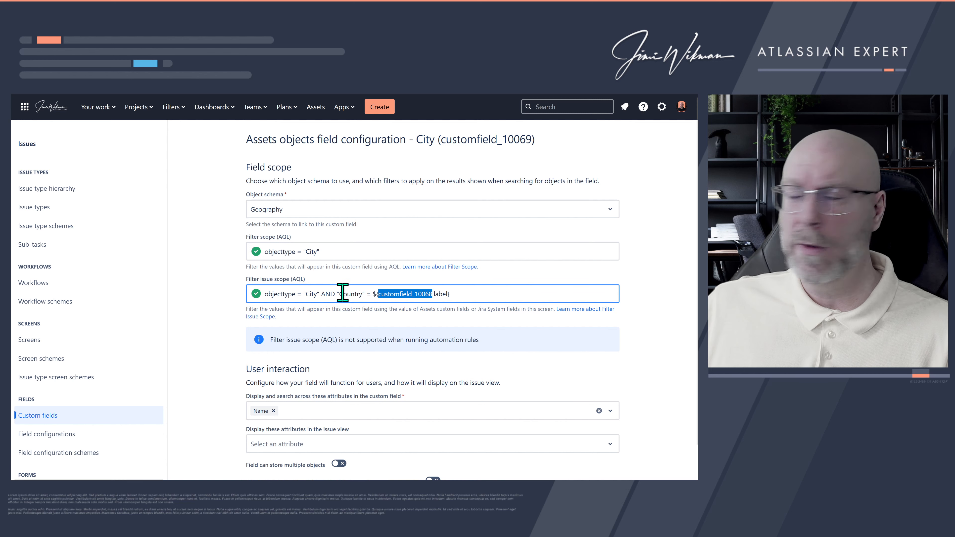
scroll(228, 297, down, 1)
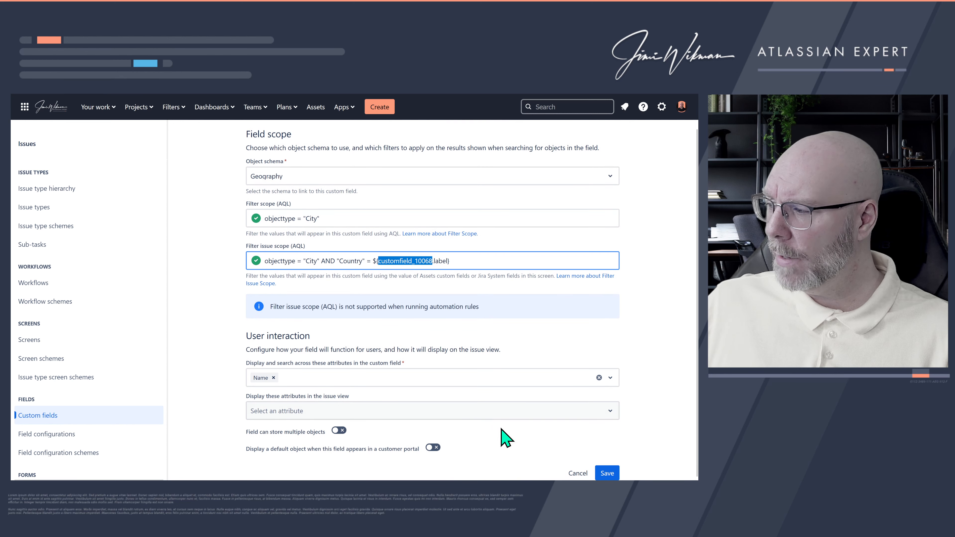
- Save the City field's Assets configuration and open the Cascade Test incident in the JSM Demo Project
click(609, 474)
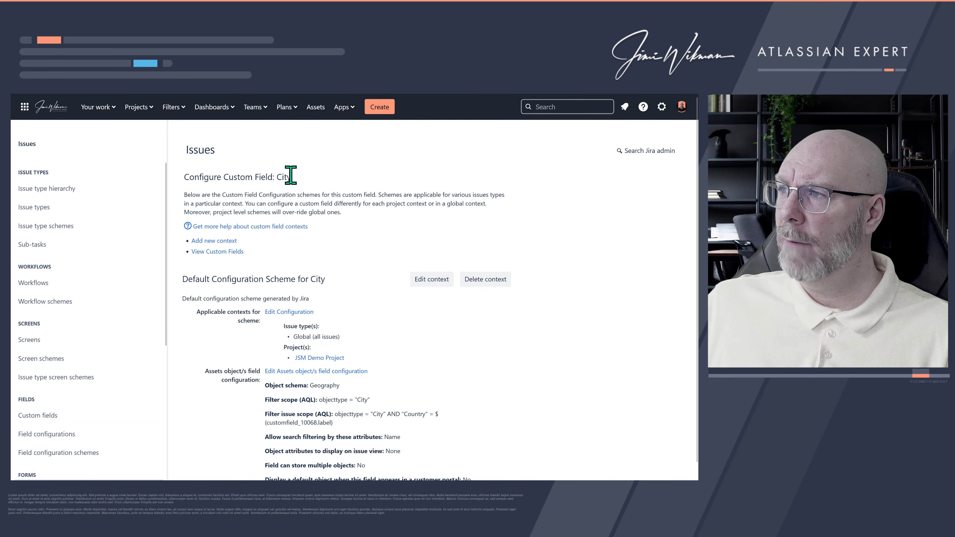
click(71, 100)
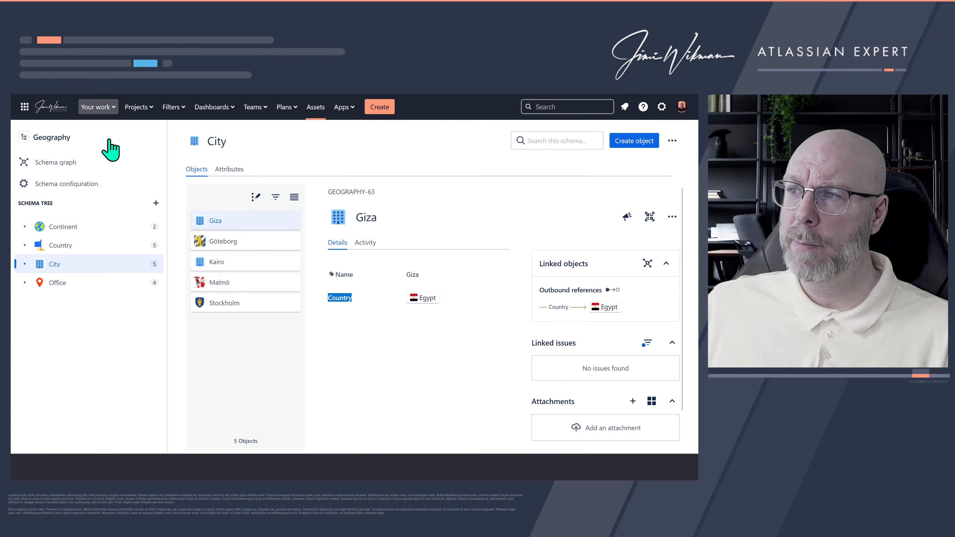
click(107, 112)
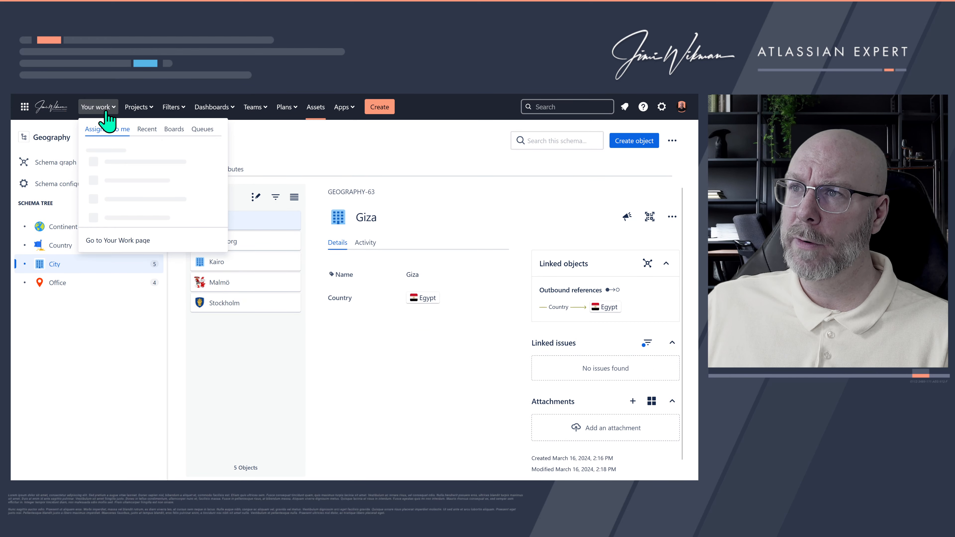
click(146, 129)
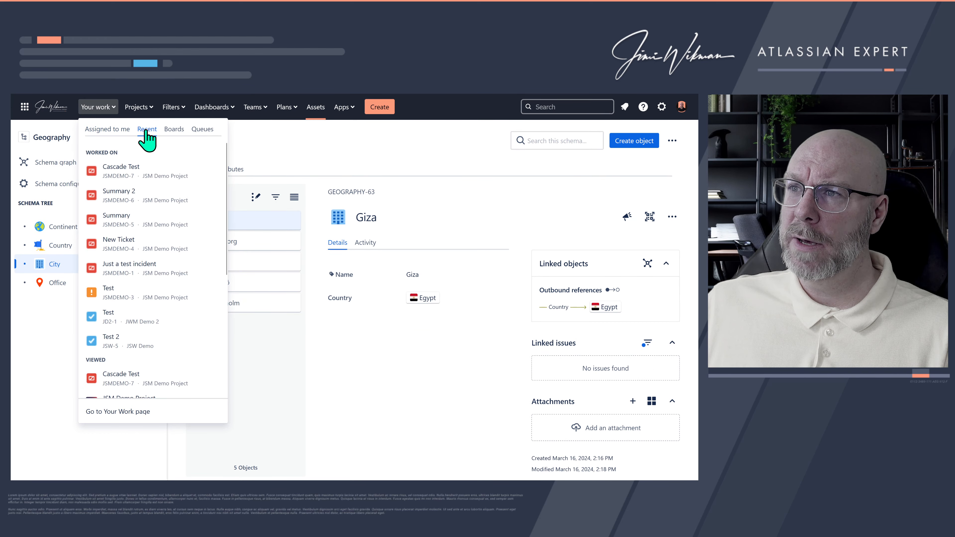
click(136, 107)
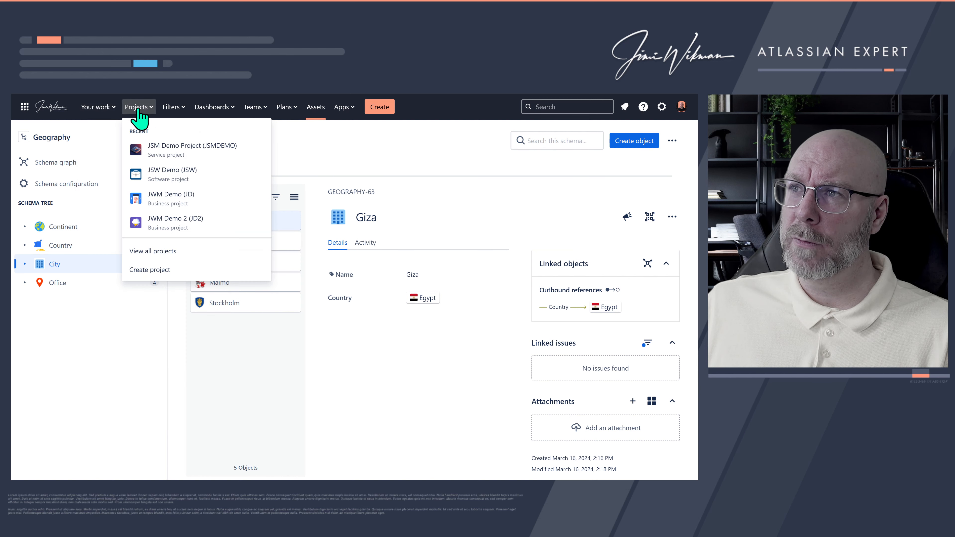
click(166, 152)
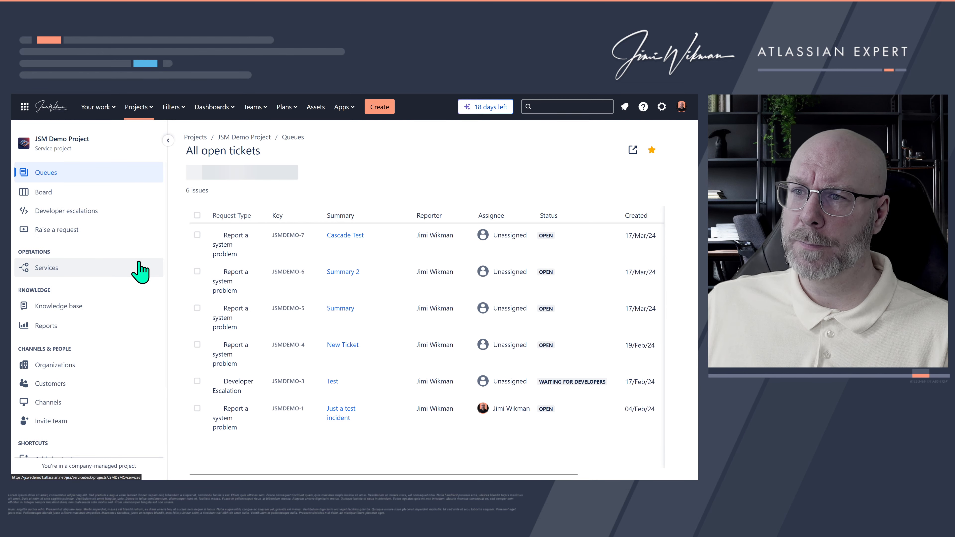
click(350, 237)
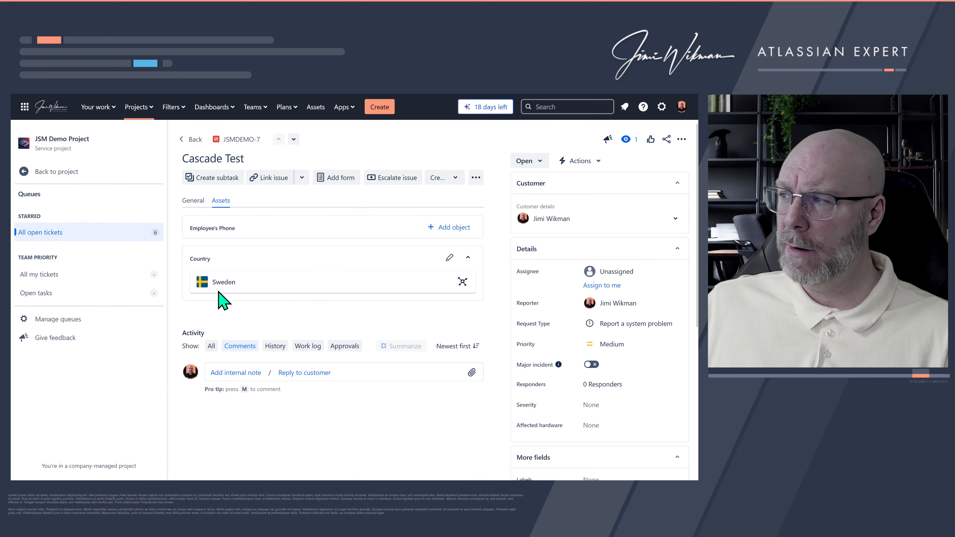
- From the JSM Demo Project's settings, open the Incident View/Edit Screen used by the Incident Management Screen Scheme
click(23, 176)
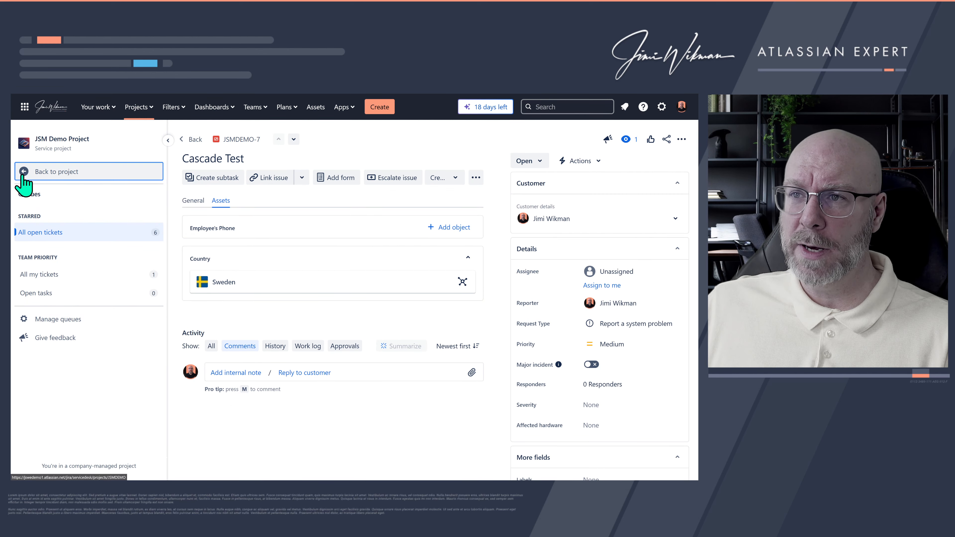
scroll(96, 308, down, 3)
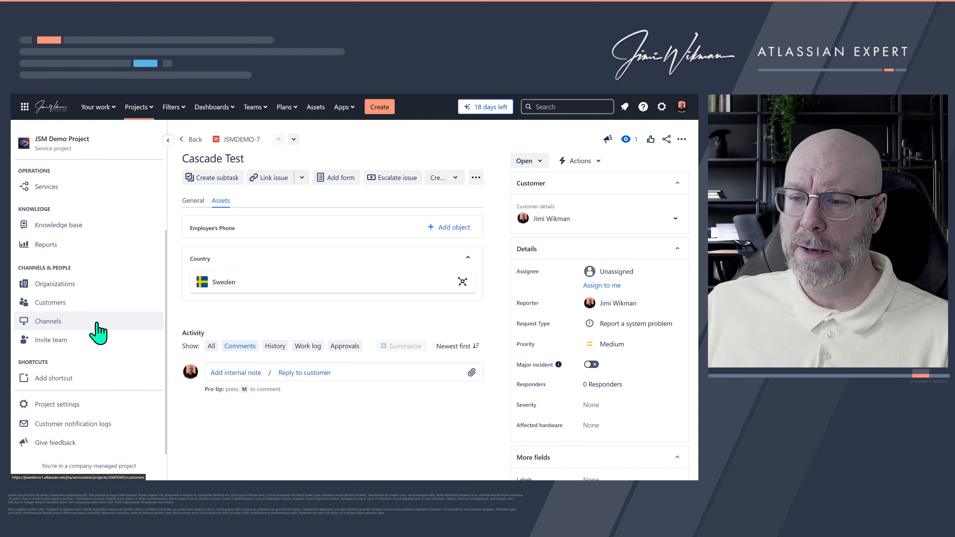
click(70, 403)
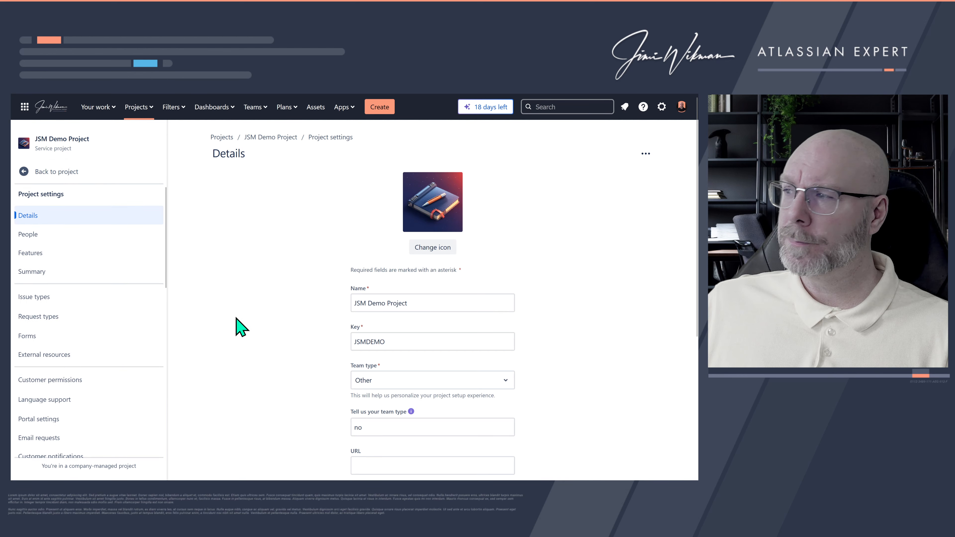
scroll(119, 362, down, 5)
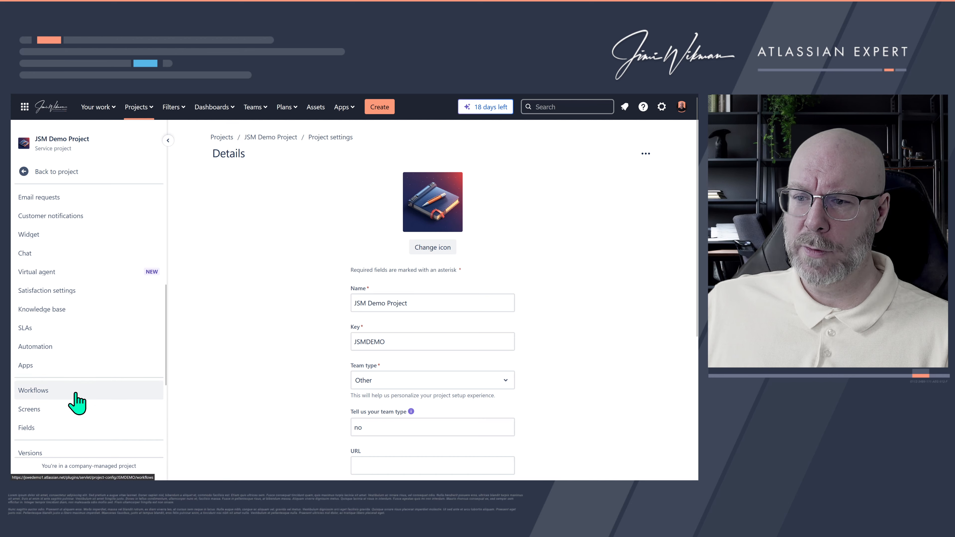
click(73, 409)
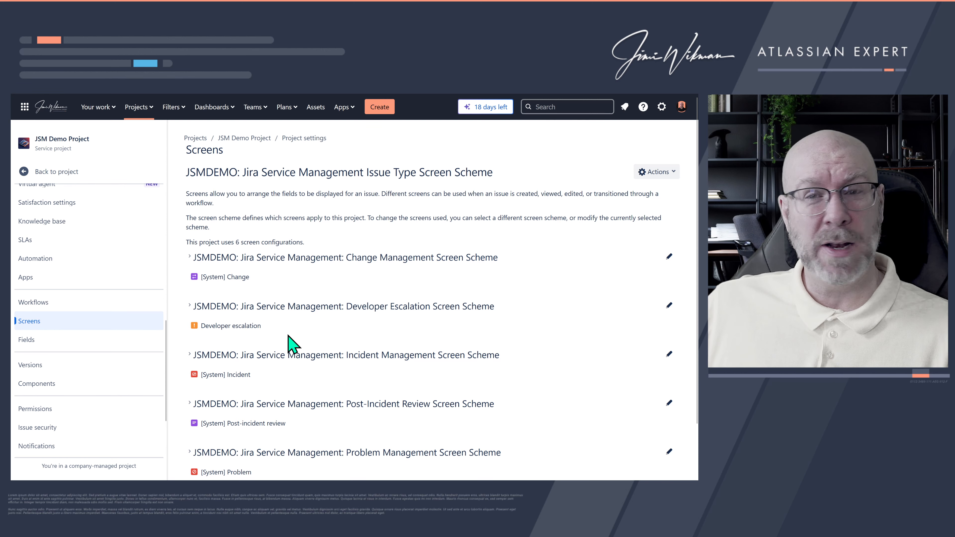
click(189, 354)
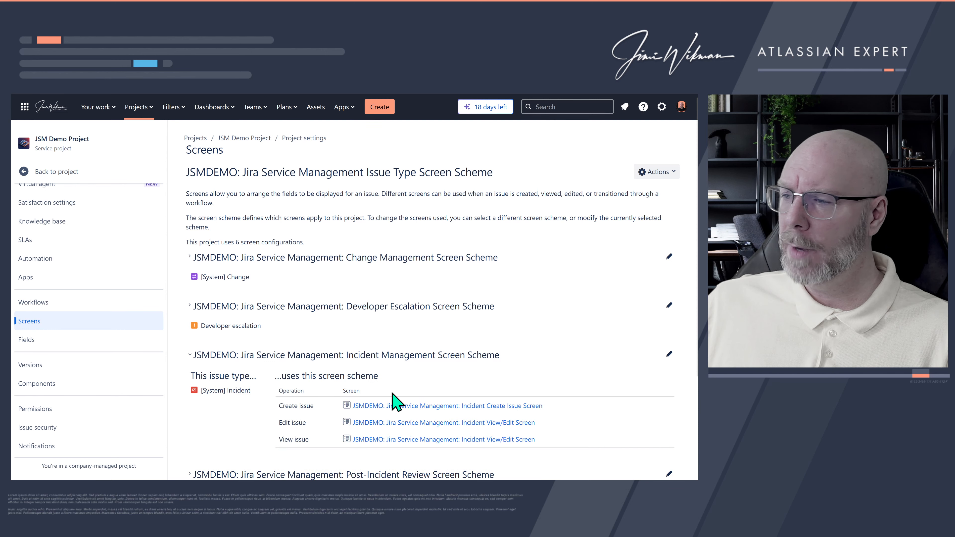
click(504, 423)
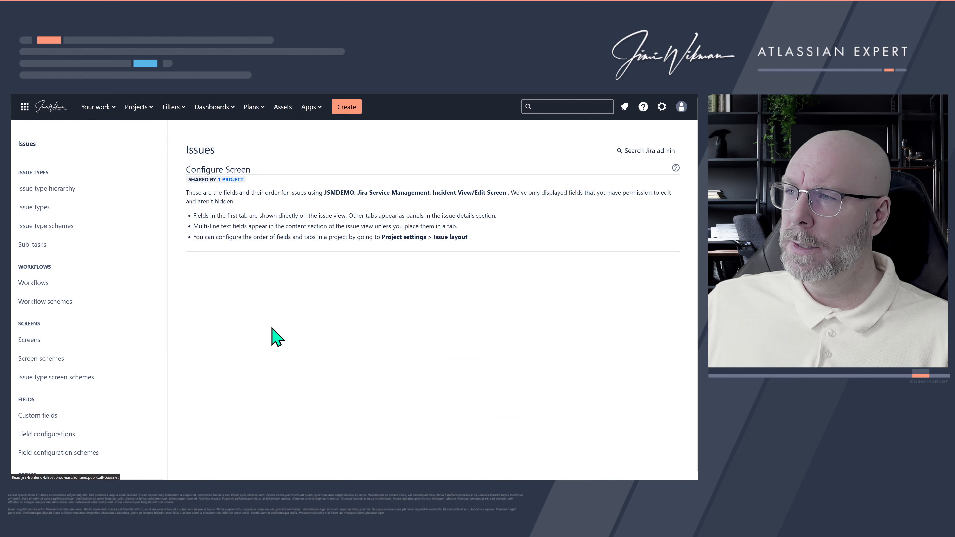
- Add the City field to the Assets tab of the Incident View/Edit Screen, below Country
click(224, 321)
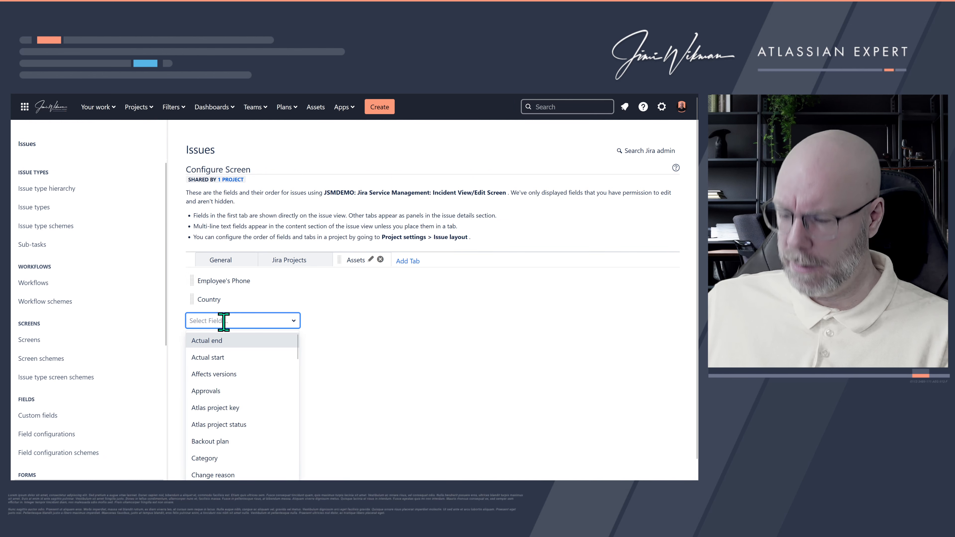
text(city)
click(205, 339)
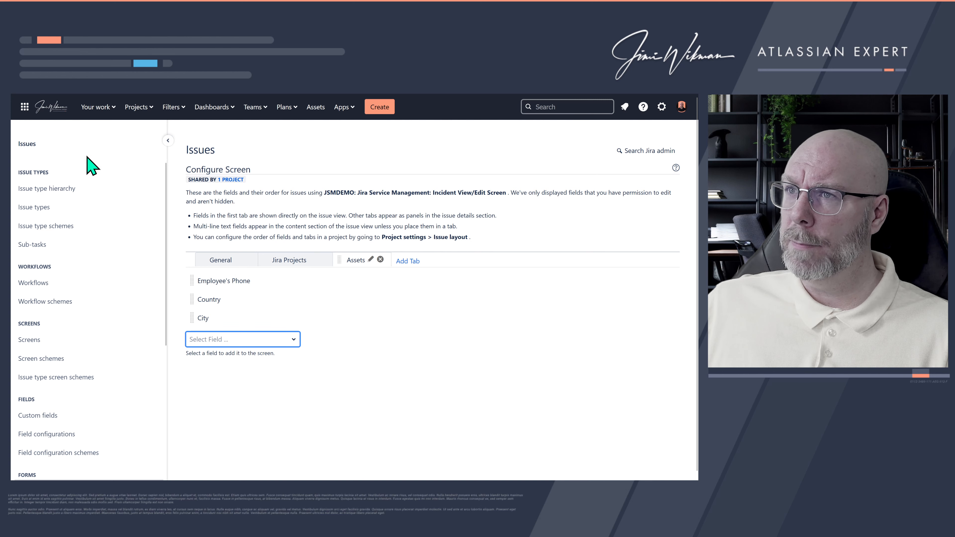
- Return to the JSM Demo Project's open tickets and reopen the Cascade Test incident
click(128, 108)
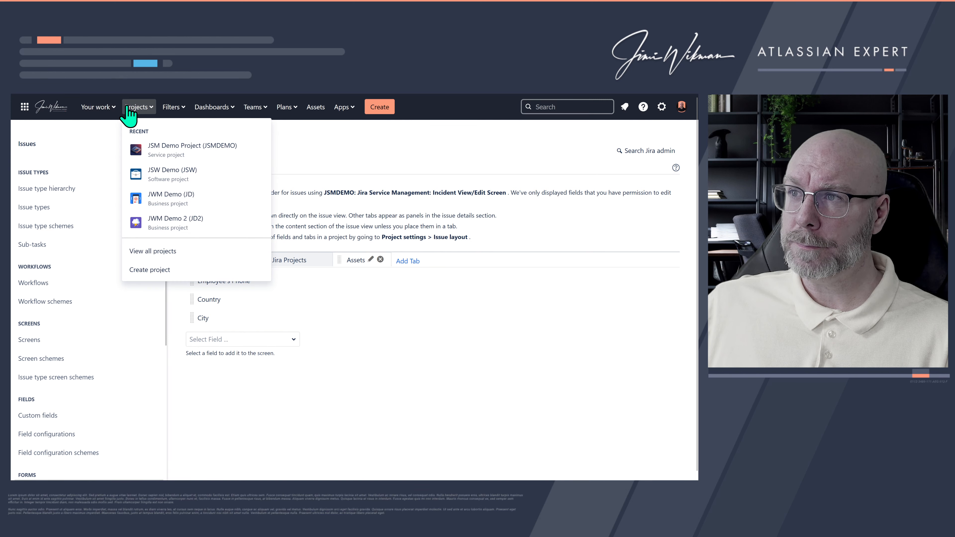
click(195, 153)
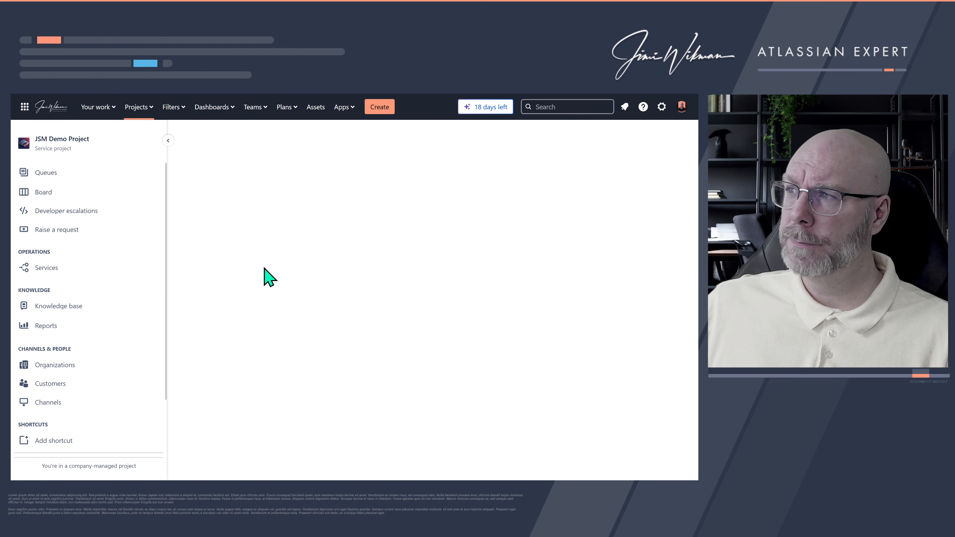
click(351, 238)
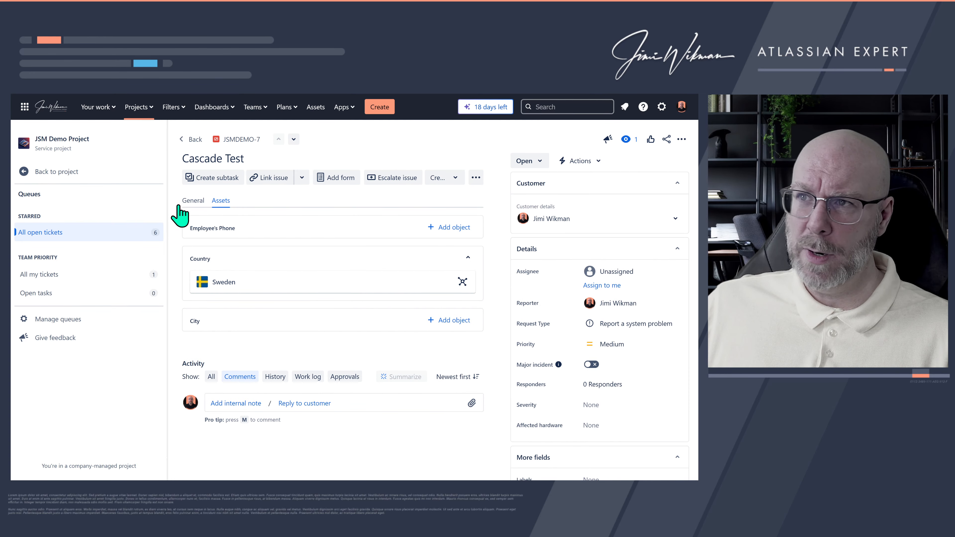
- In the other browser tab, review the Country and City objects of the Geography schema in Assets
click(128, 101)
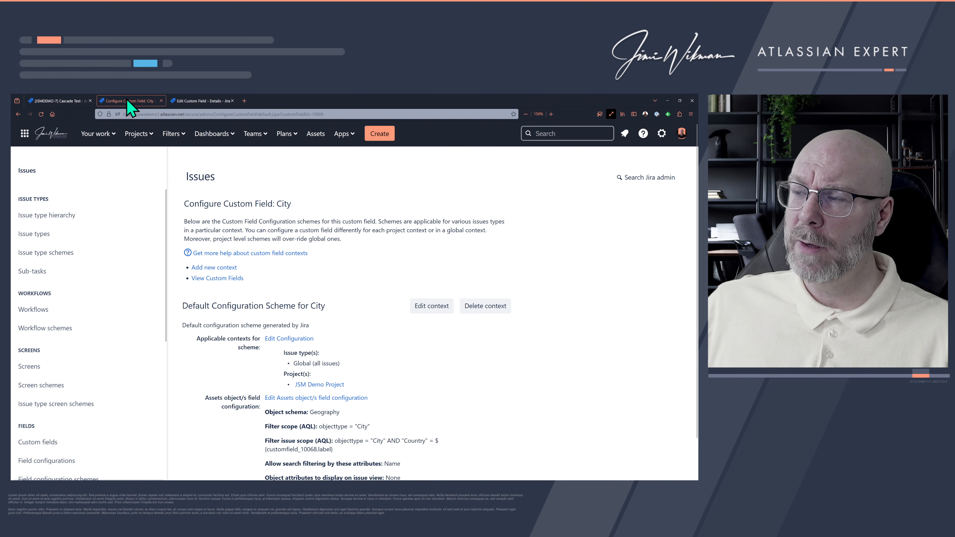
click(315, 133)
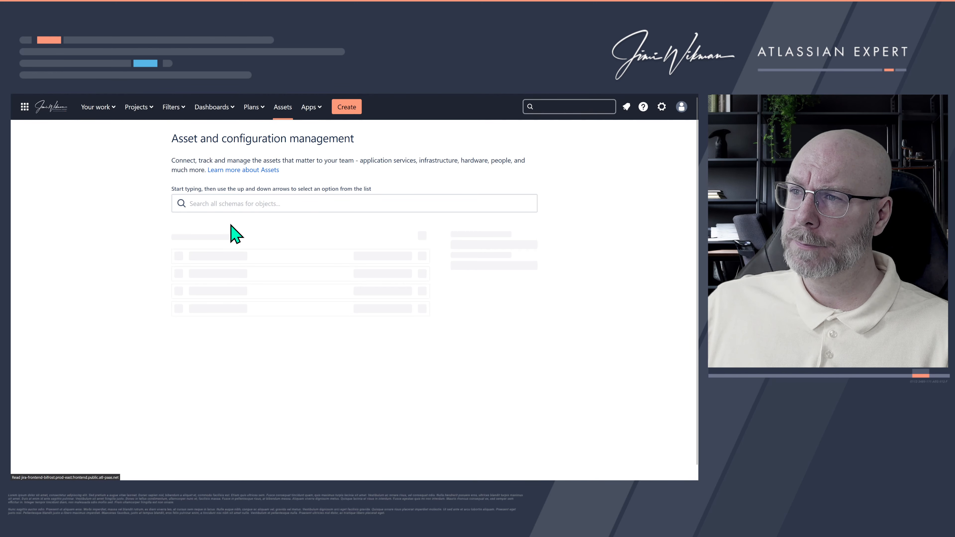
click(223, 304)
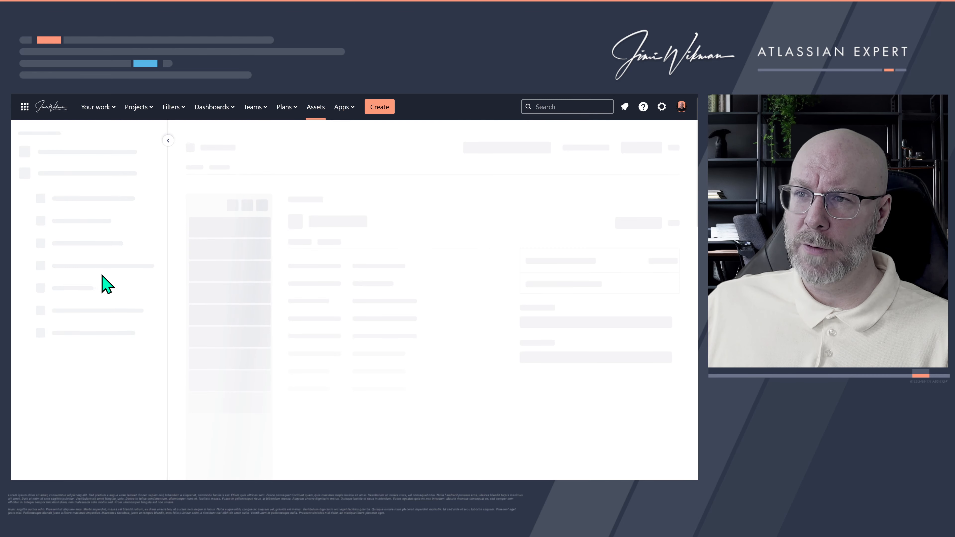
click(61, 246)
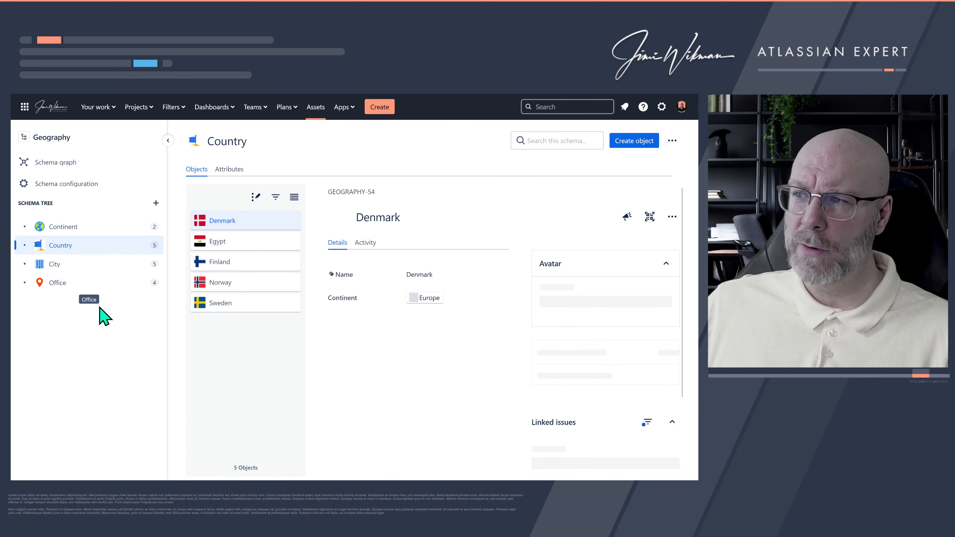
click(85, 264)
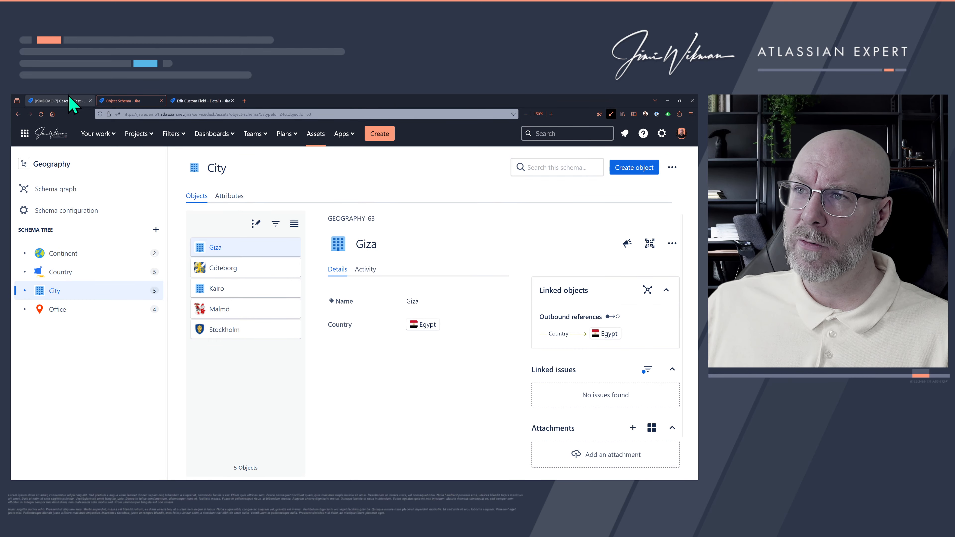
- Back on the Cascade Test incident, check which cities the City field offers for Sweden and leave it empty
click(70, 100)
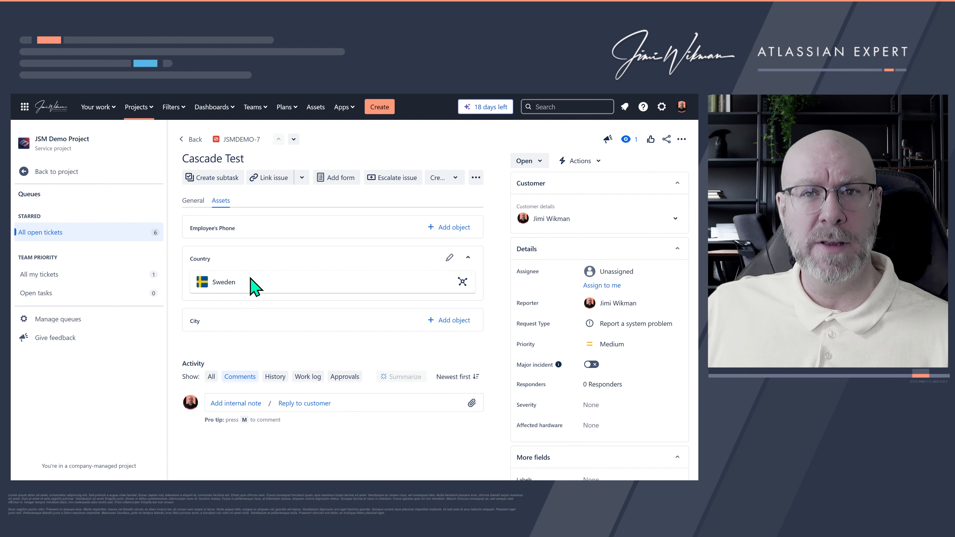
click(452, 321)
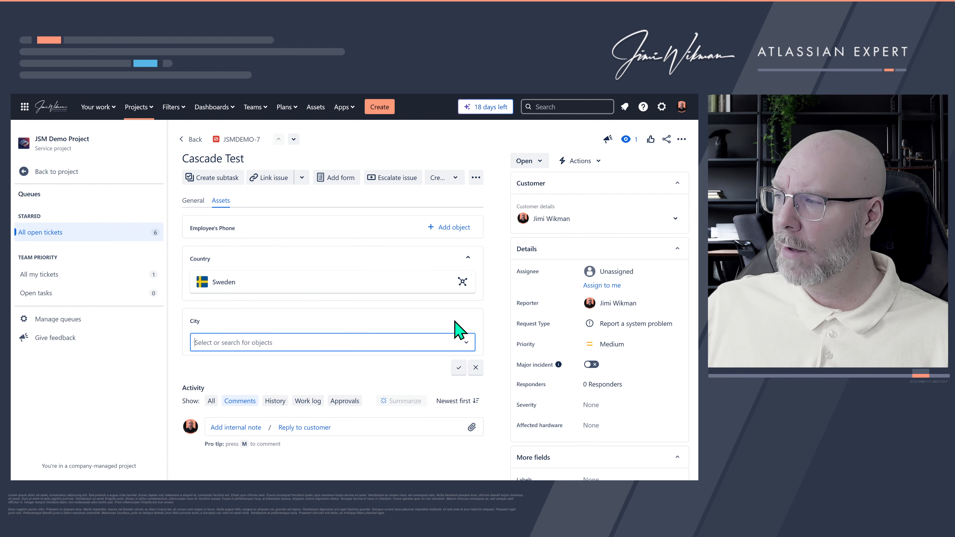
click(388, 343)
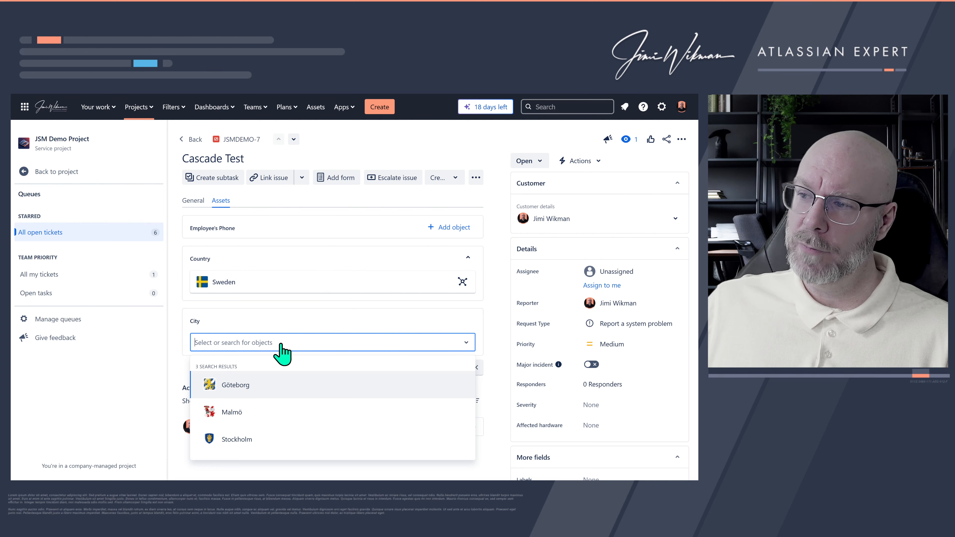
click(485, 341)
click(476, 367)
- Set the Cascade Test incident's Country field to Egypt
click(456, 278)
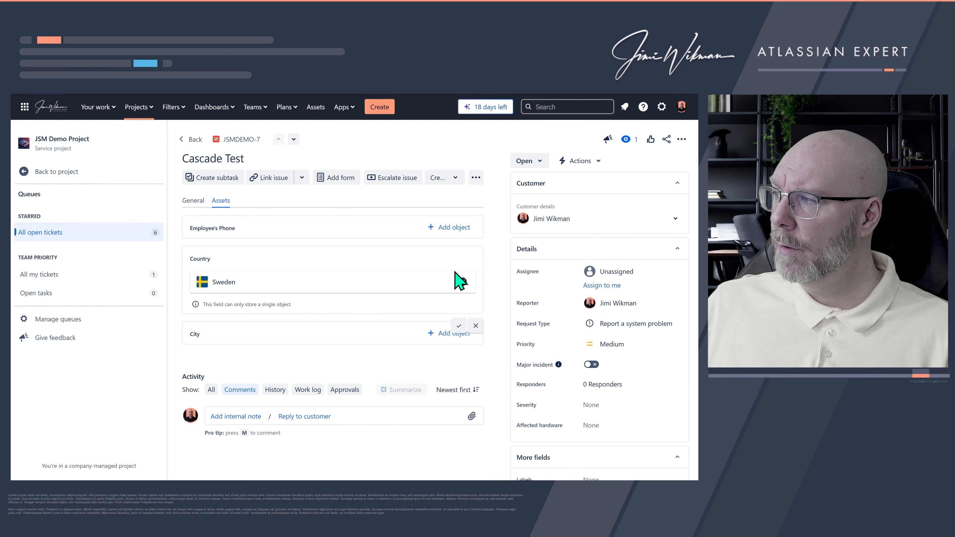
click(250, 286)
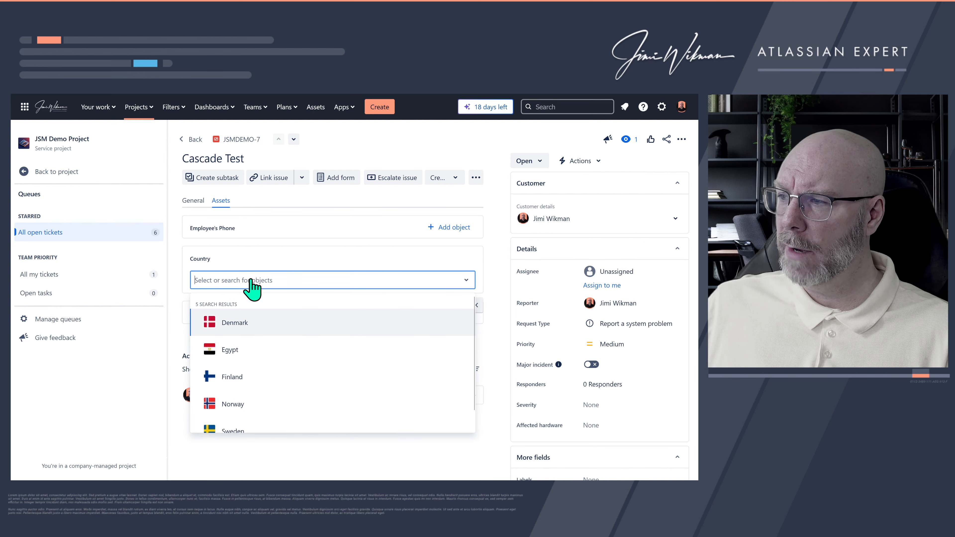
click(249, 357)
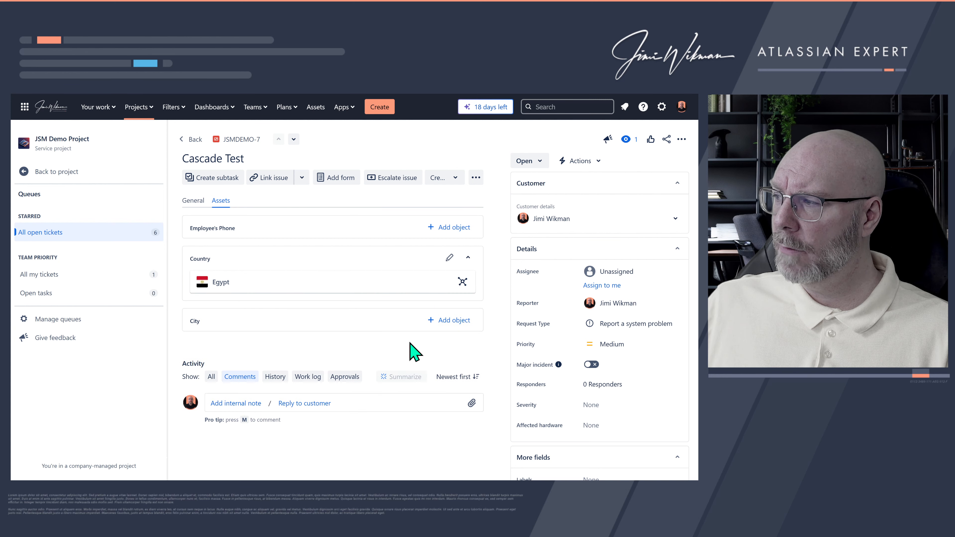
click(458, 326)
- Check which cities the City field offers for Egypt without selecting one
click(451, 321)
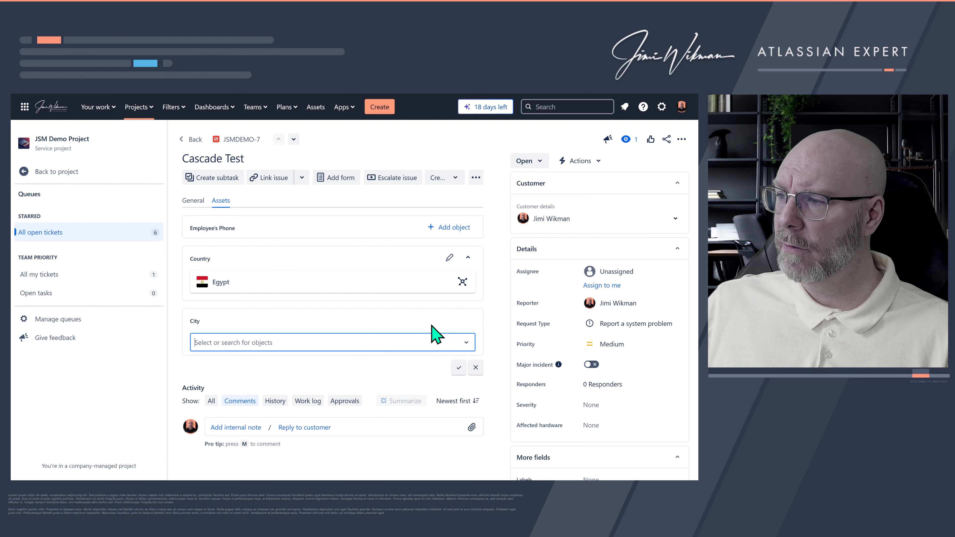
click(365, 345)
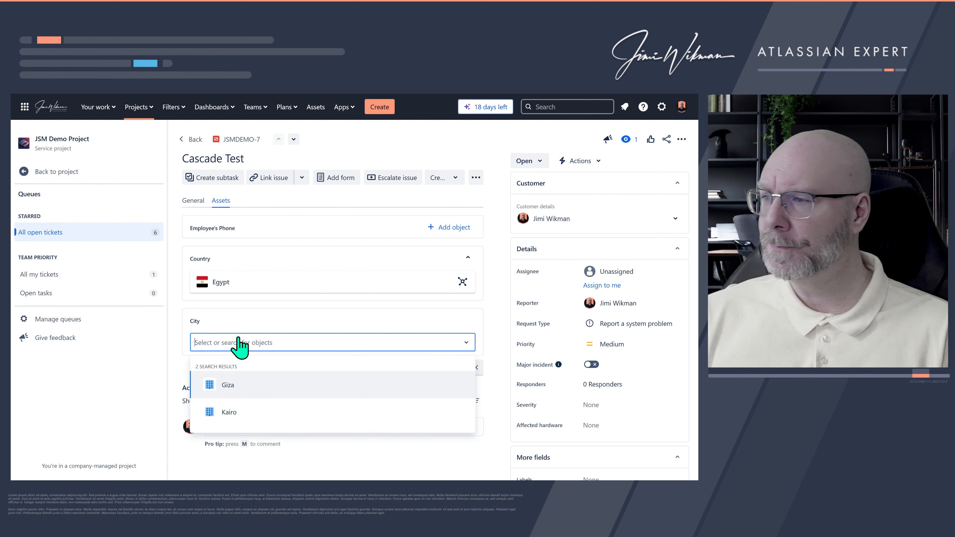
click(342, 317)
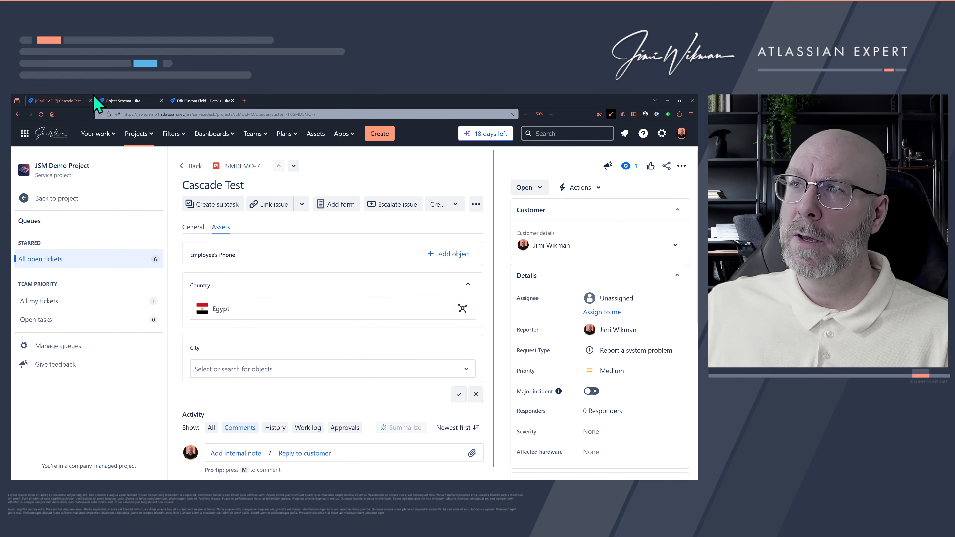
- In the custom fields administration, create a new Assets objects custom field named "Officies"
click(205, 103)
click(68, 416)
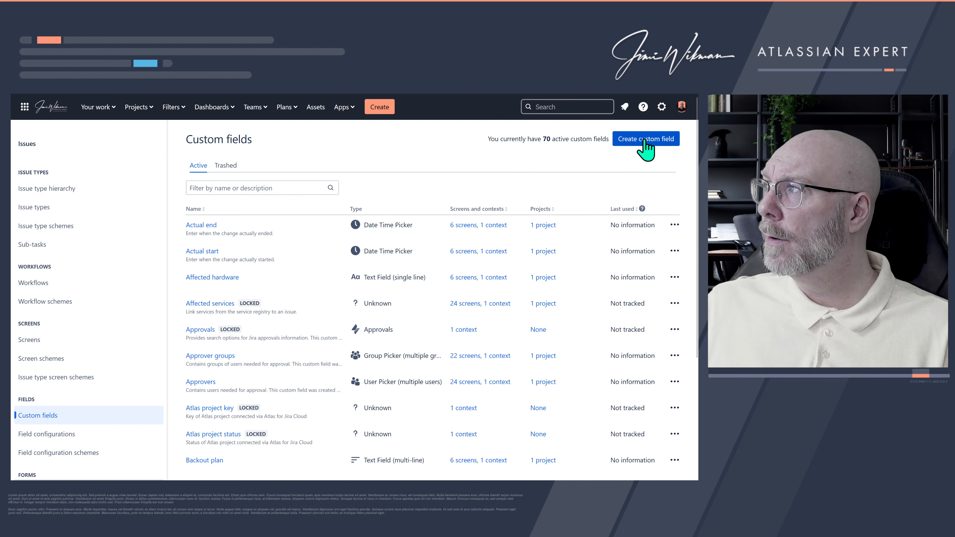
mouse_move(415, 106)
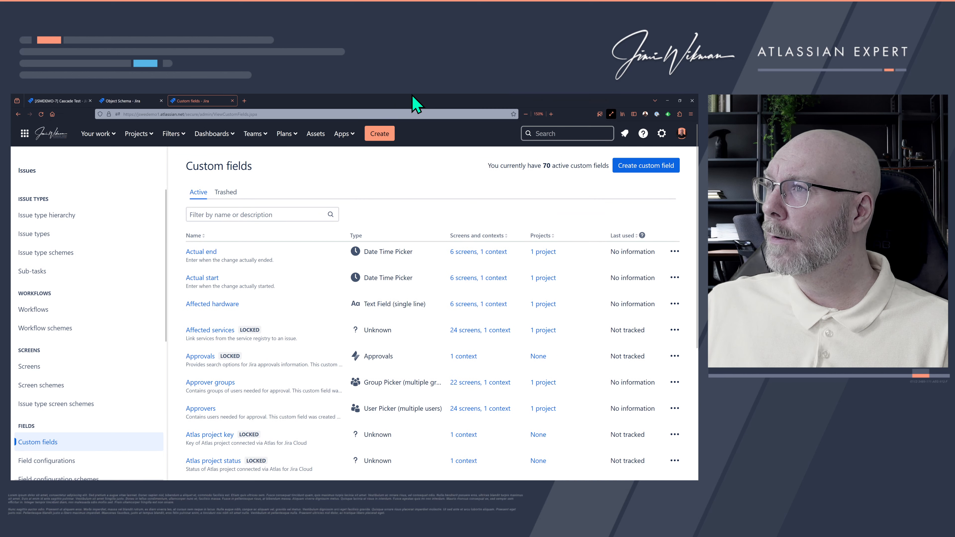
click(41, 114)
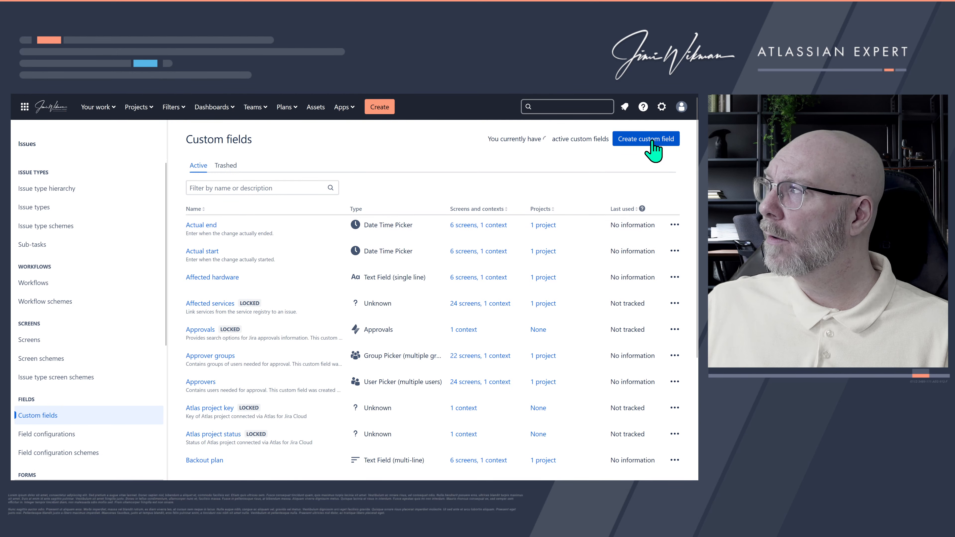
click(653, 142)
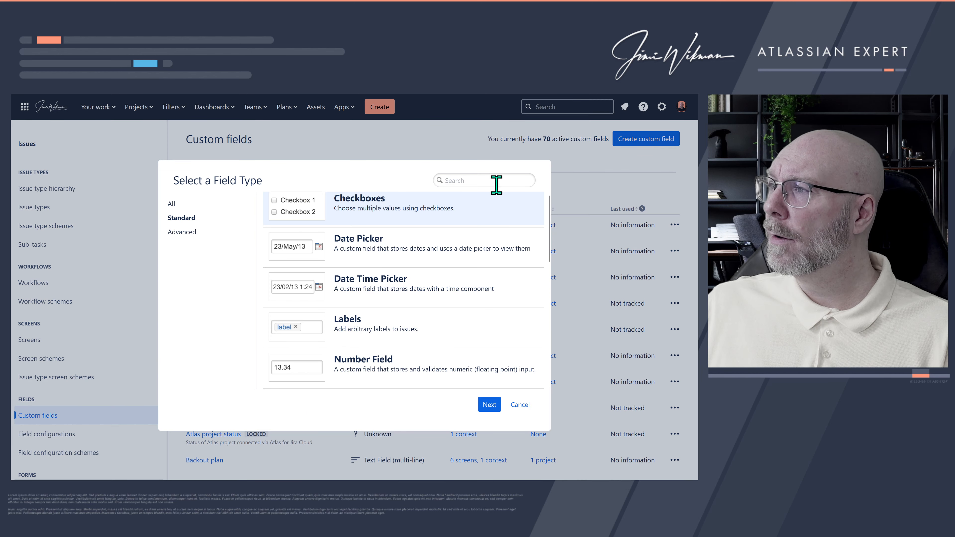
click(186, 207)
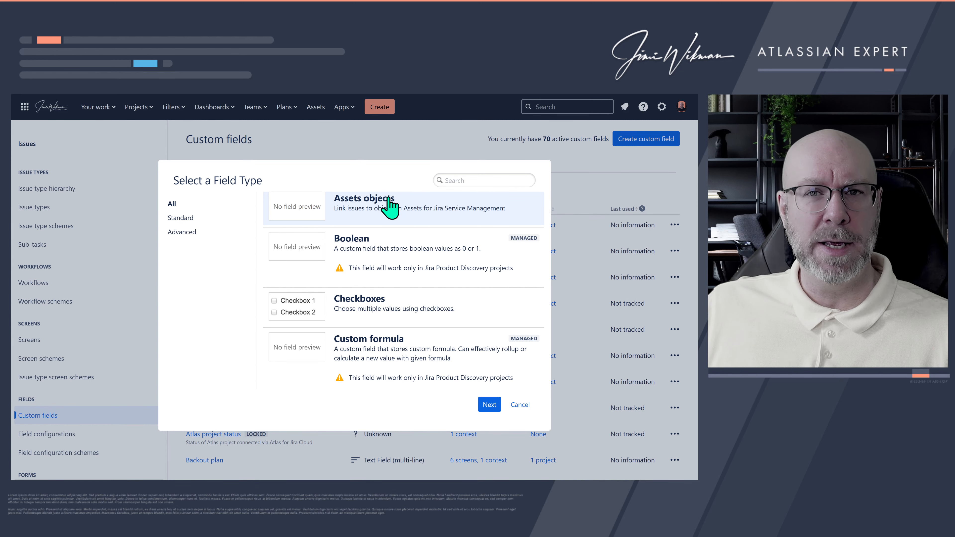
click(489, 406)
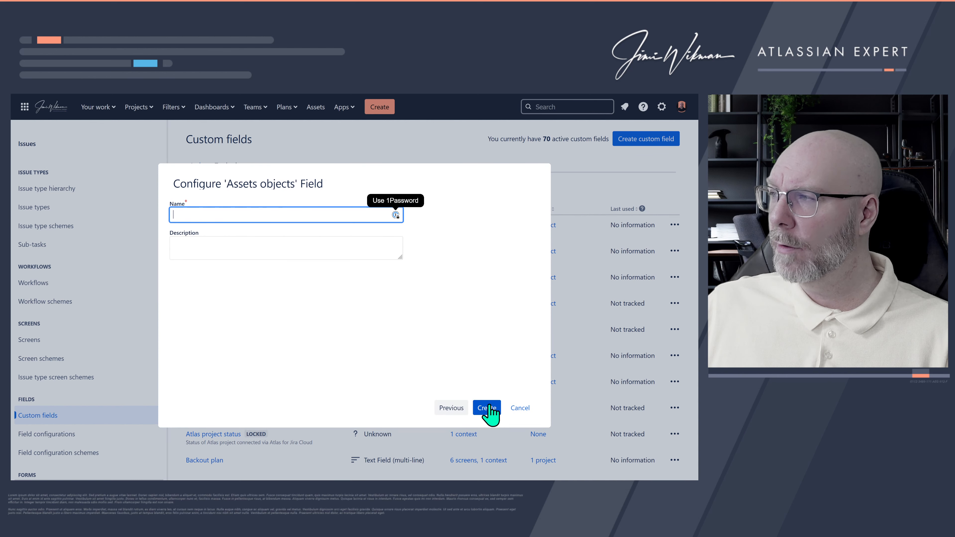
text(Officies)
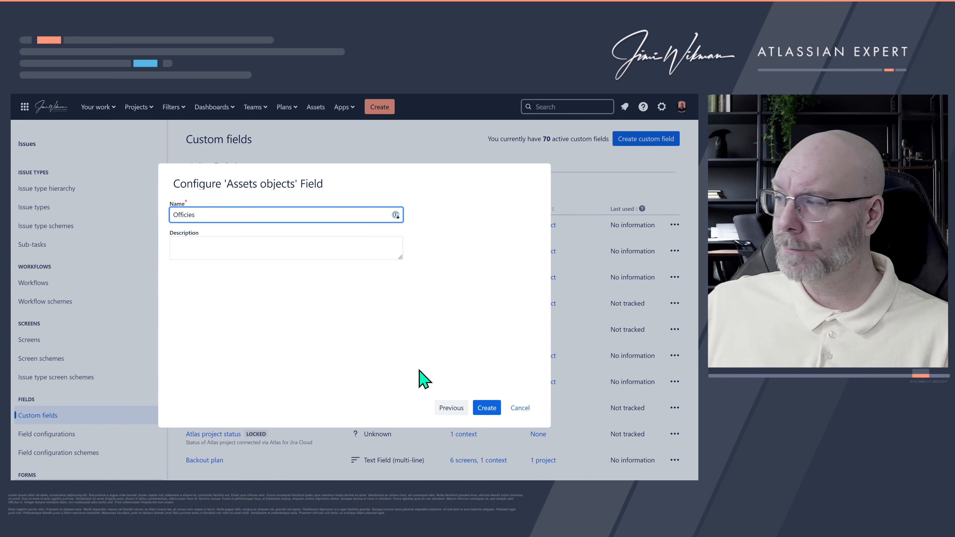
click(487, 406)
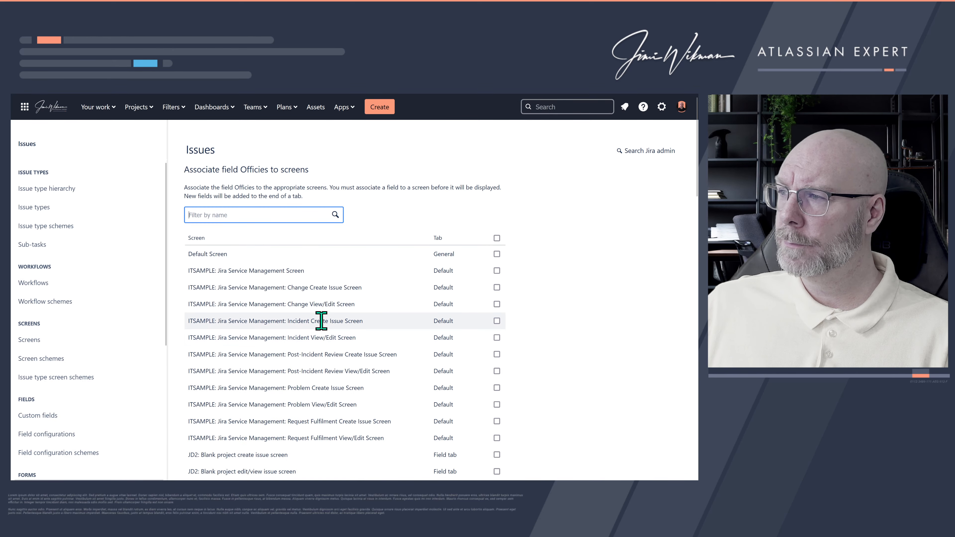
- Associate the Officies field with all screens and save the association
scroll(323, 329, down, 10)
scroll(330, 324, up, 10)
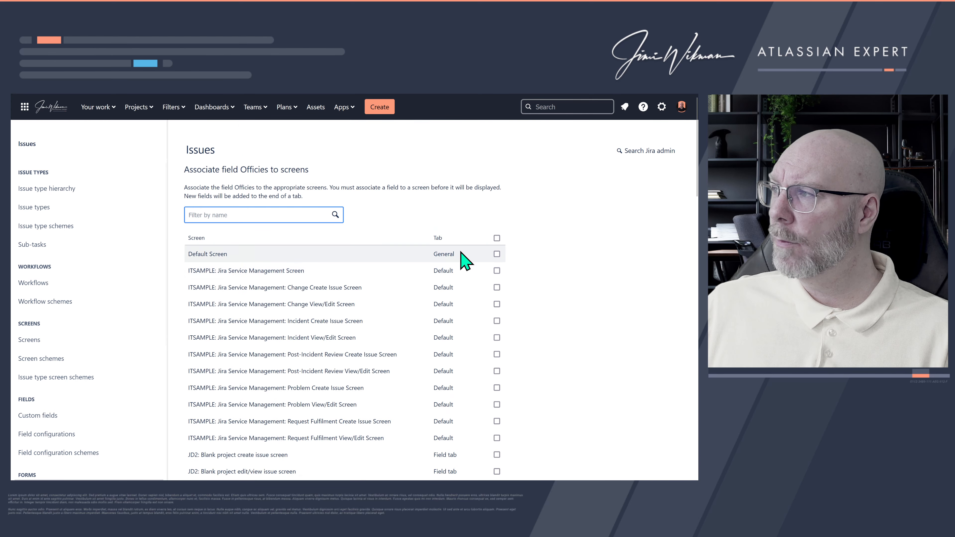
click(497, 238)
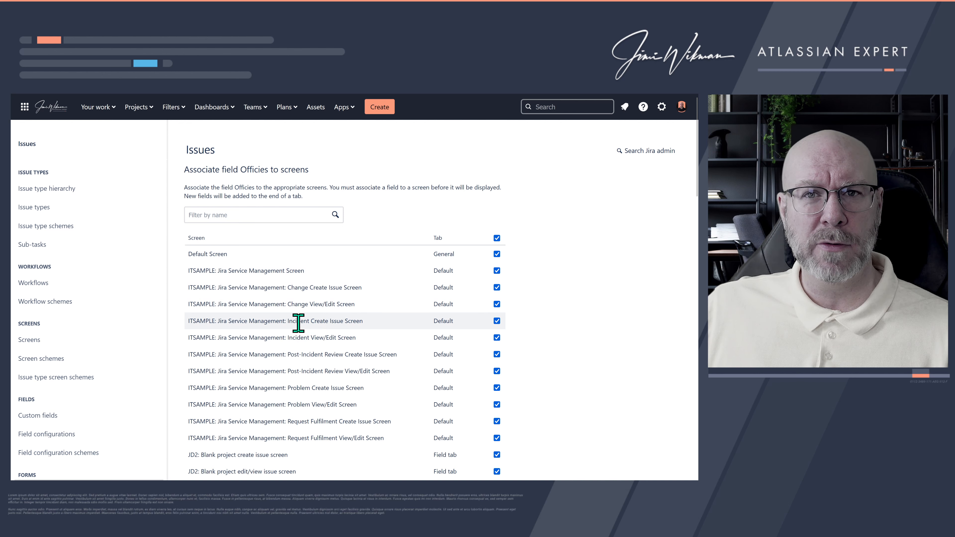
scroll(330, 301, down, 10)
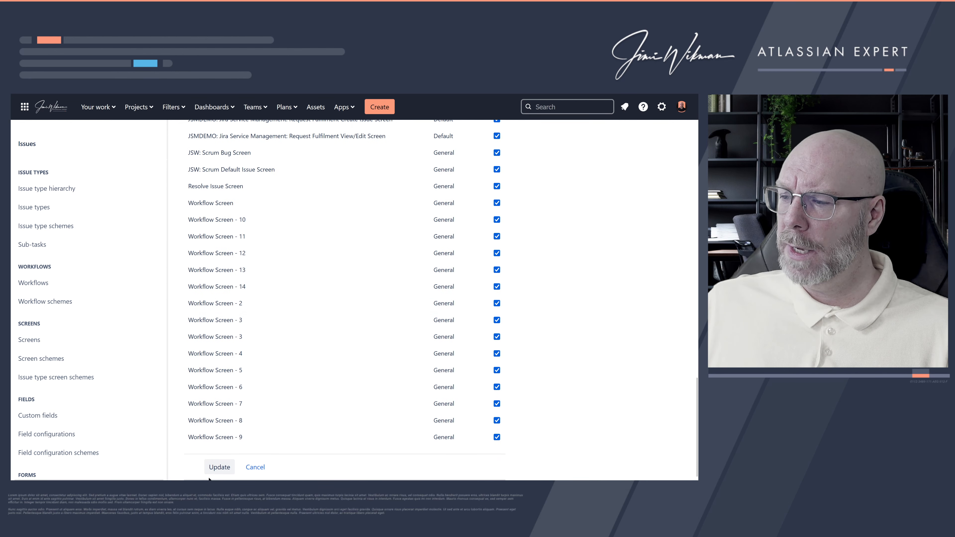
click(212, 470)
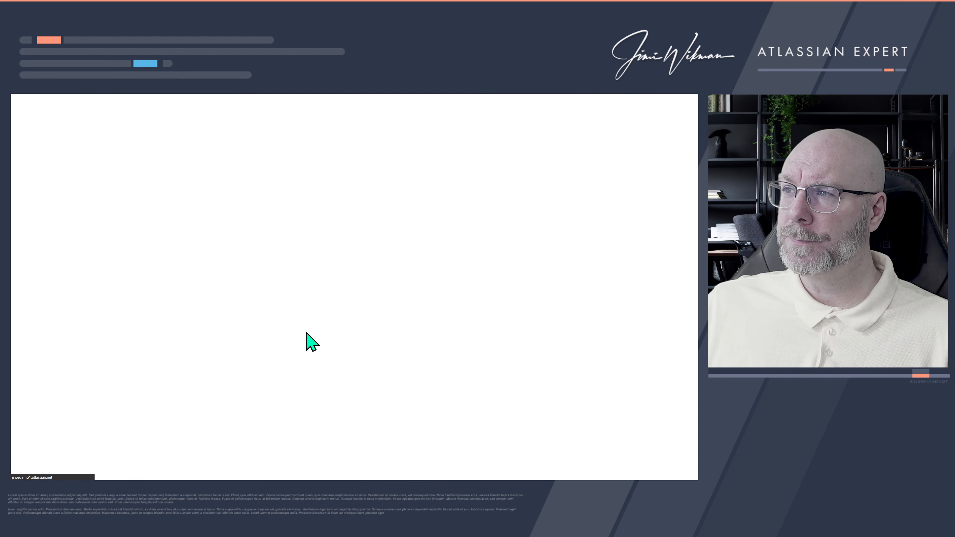
- Find the Officies custom field and restrict its default context to issues of the JSM Demo Project
click(248, 187)
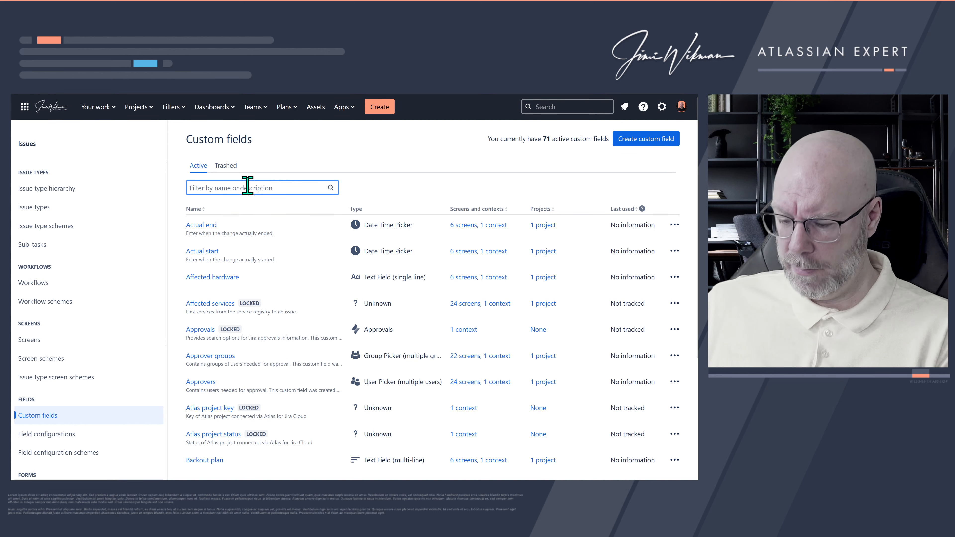
text(offi)
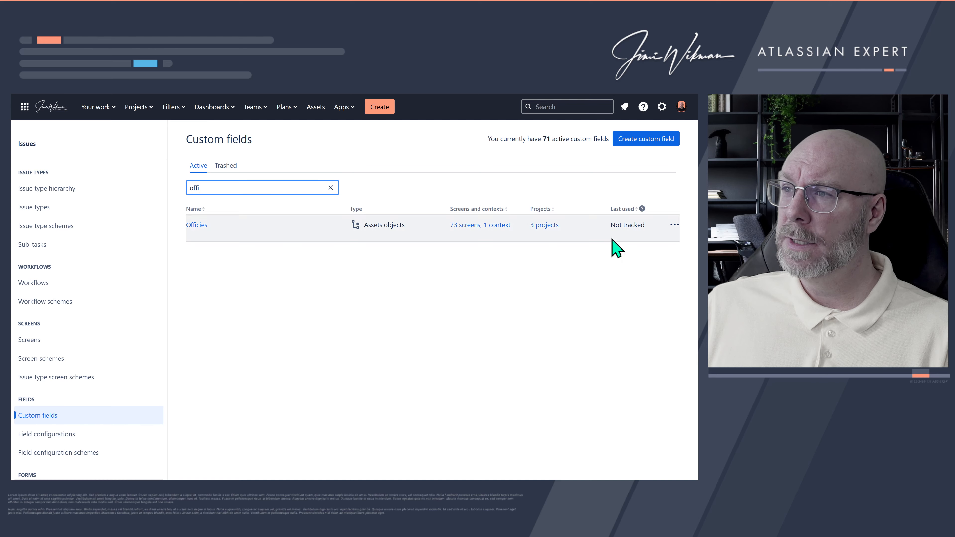
click(674, 225)
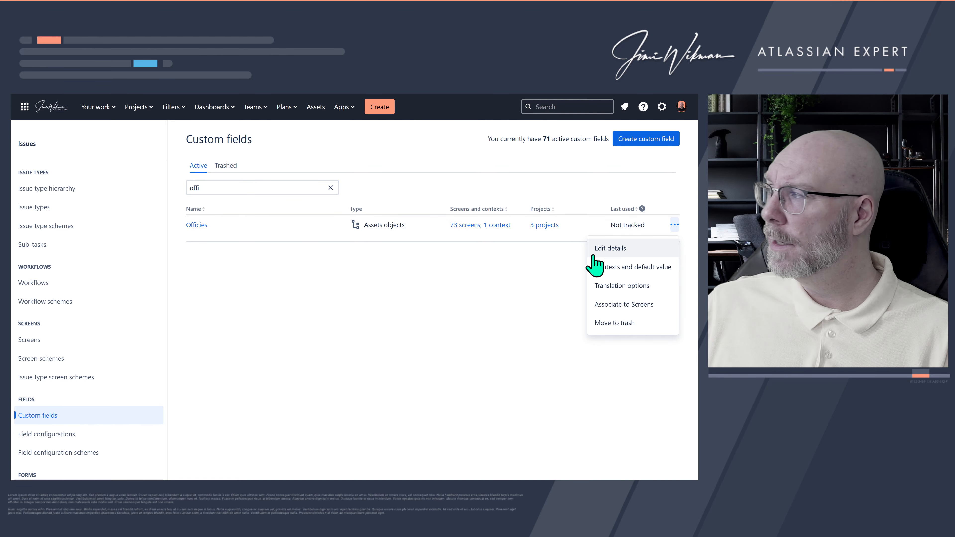
click(617, 267)
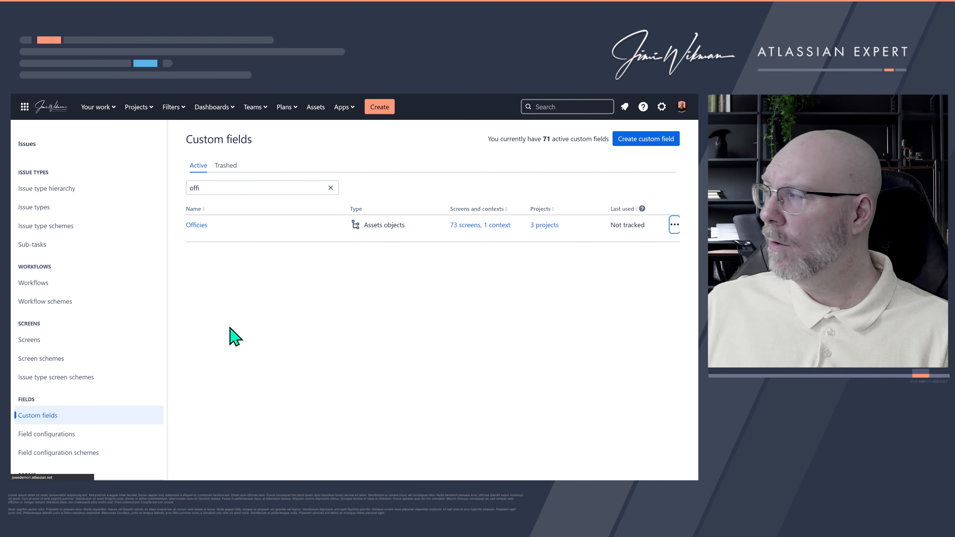
click(274, 313)
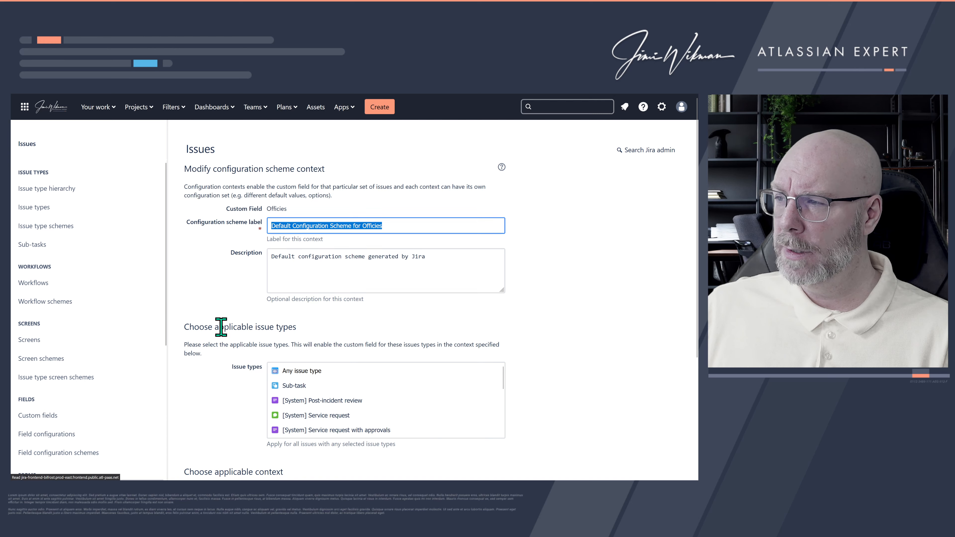
scroll(254, 385, down, 4)
click(272, 355)
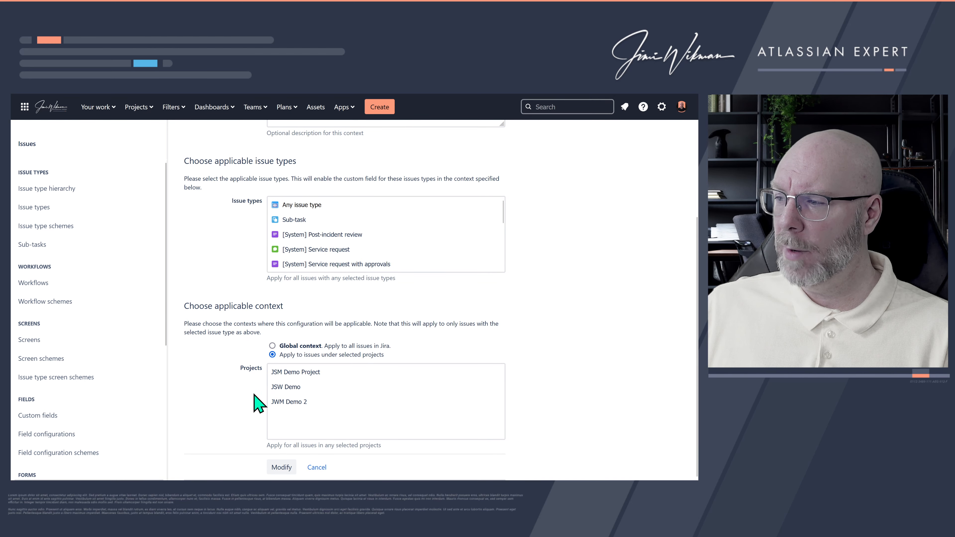
click(288, 373)
click(280, 467)
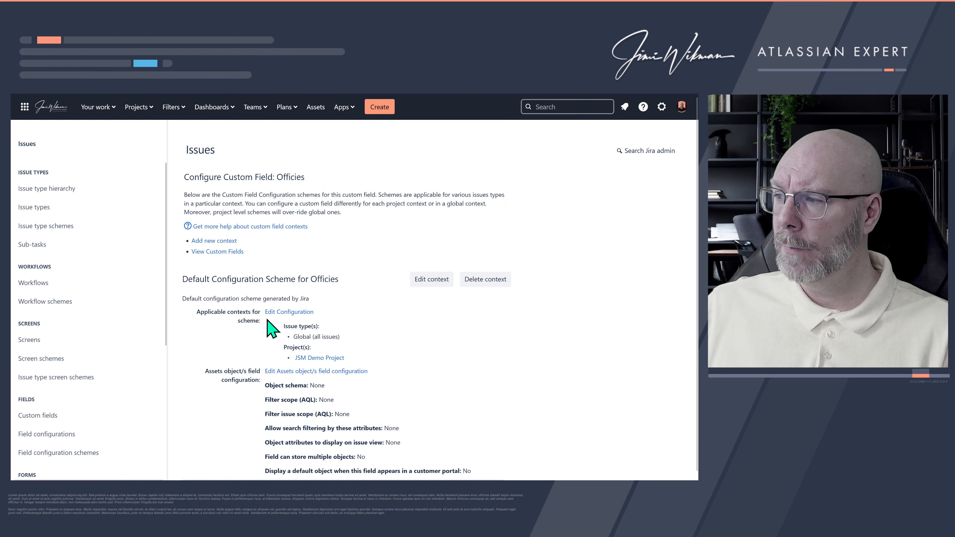
- Open the Assets object field configuration of Officies and set its object schema to Geography
scroll(313, 347, down, 1)
click(351, 366)
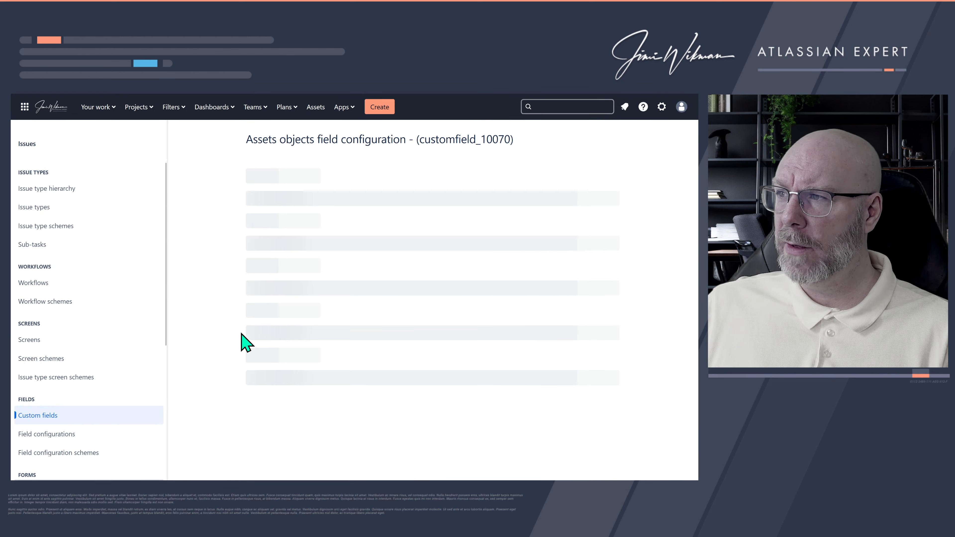
click(271, 210)
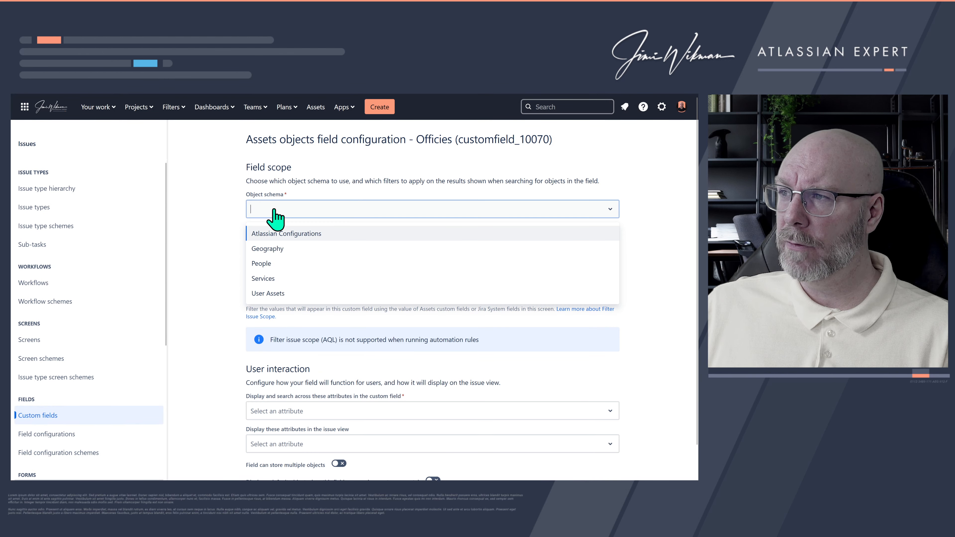
click(270, 249)
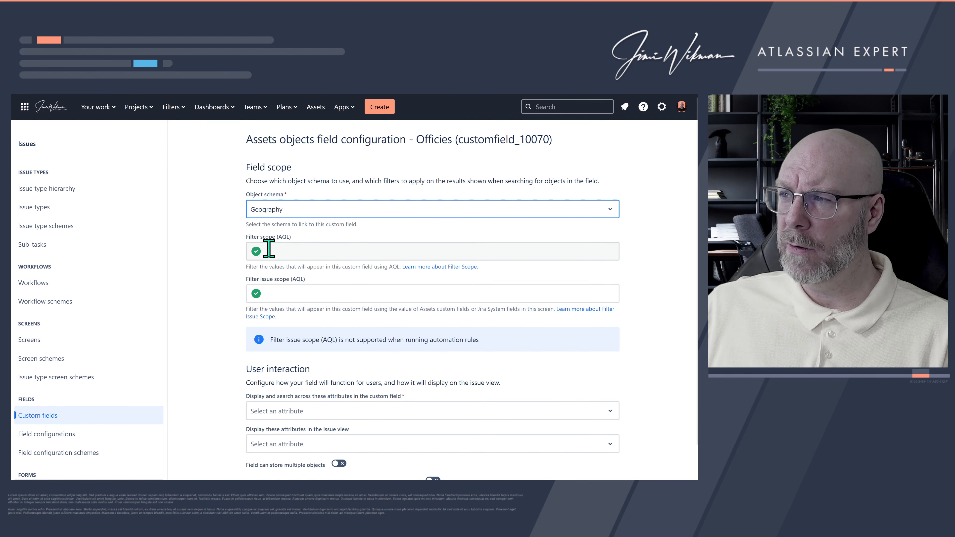
- Set the Officies field's filter scope (AQL) to objecttype = "office"
click(298, 251)
text(ob)
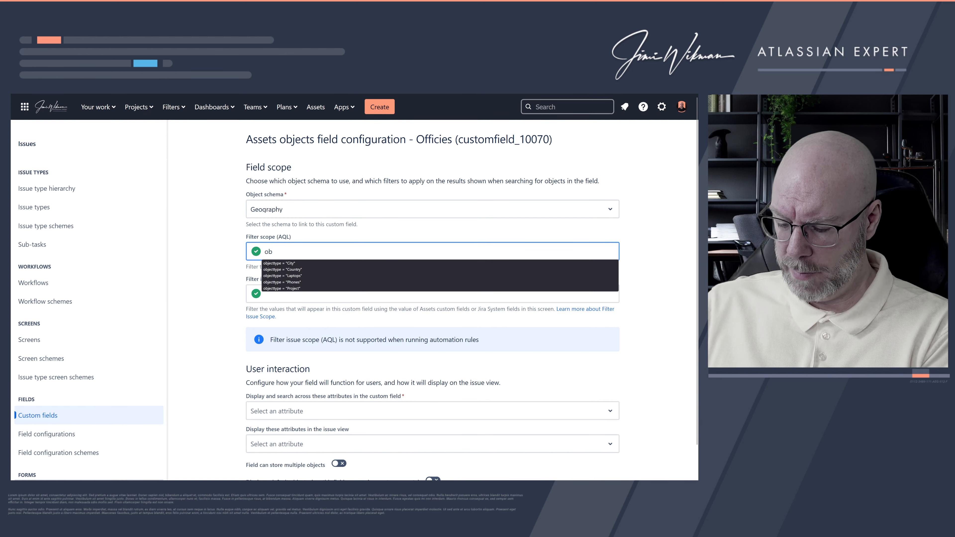
text(jecttype =)
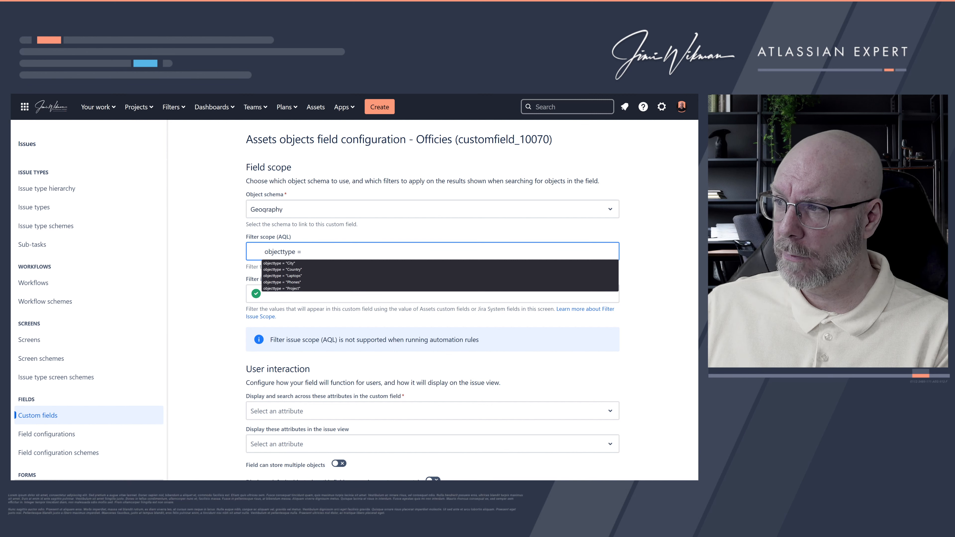
text( "")
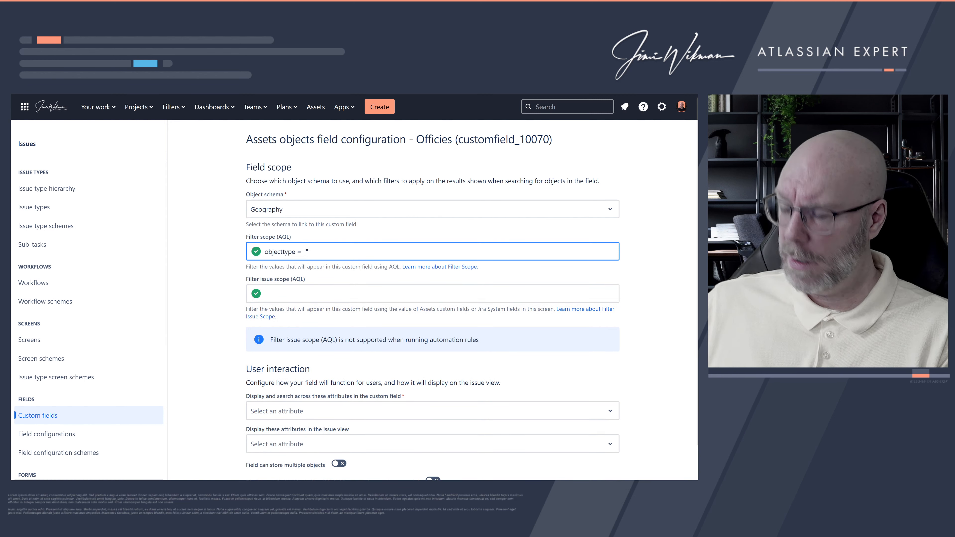
key(shift+Tab)
text(Off)
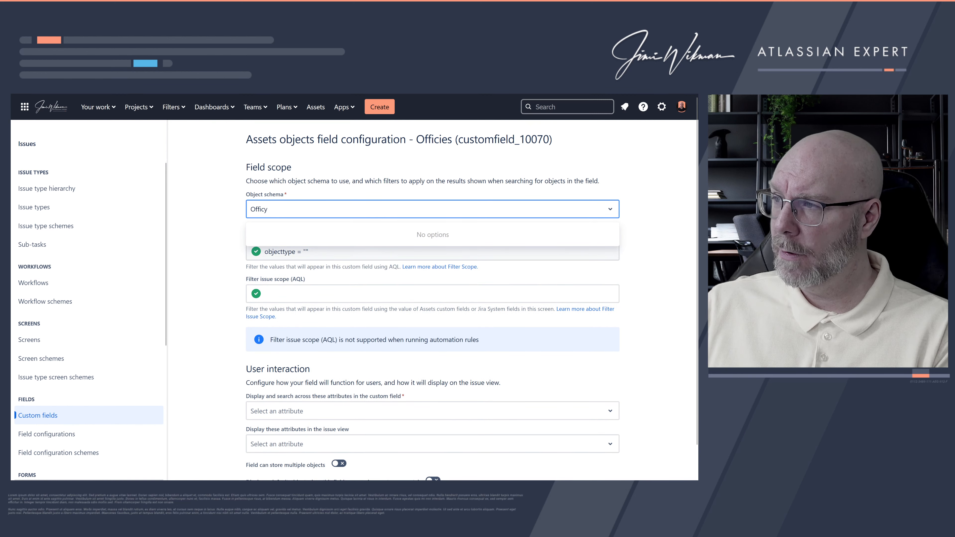
click(305, 251)
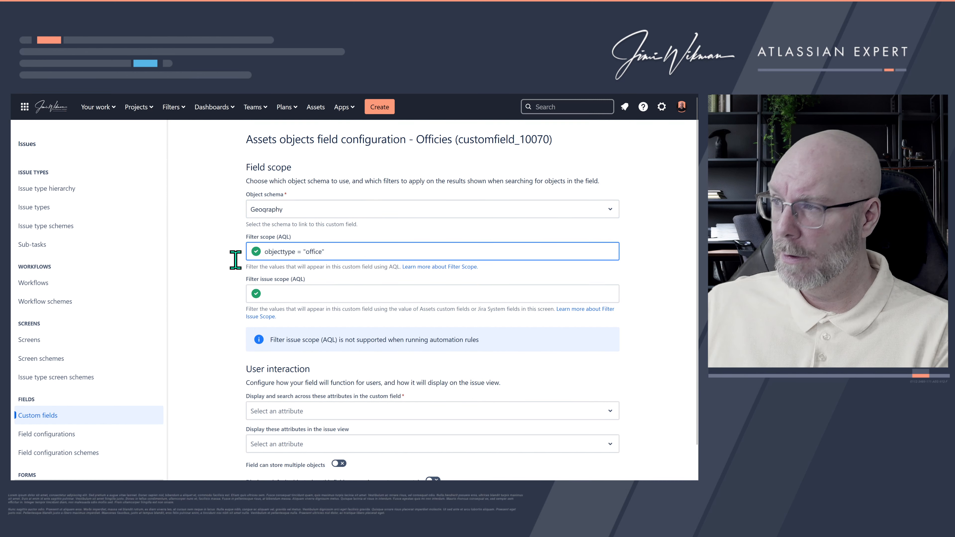
- Check the Office object type in the Geography schema tree and the Country and City fields on the Cascade Test incident
click(132, 103)
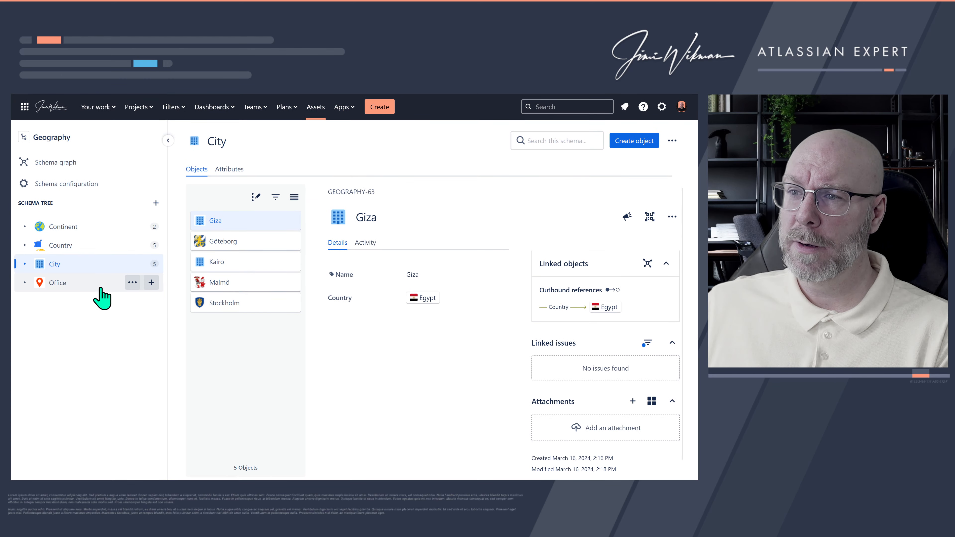
click(71, 98)
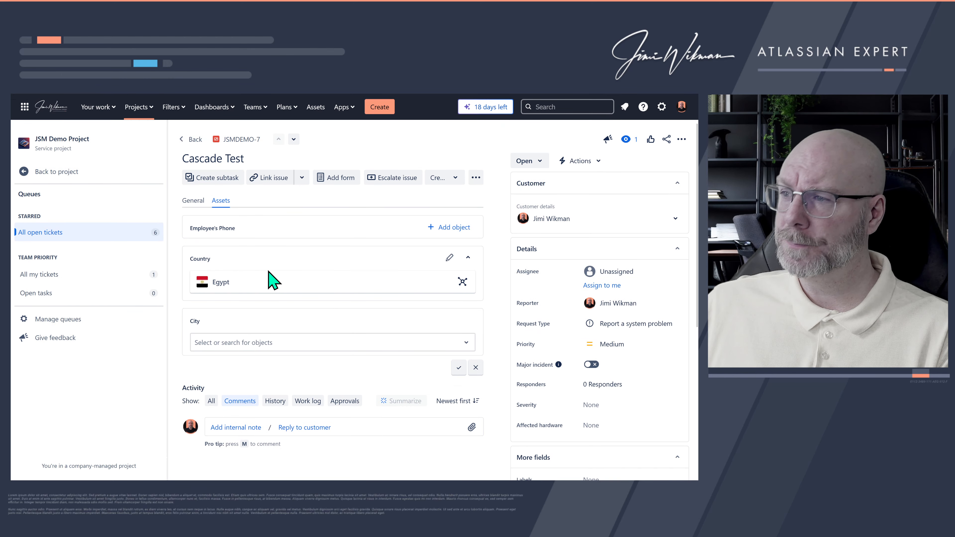
click(196, 100)
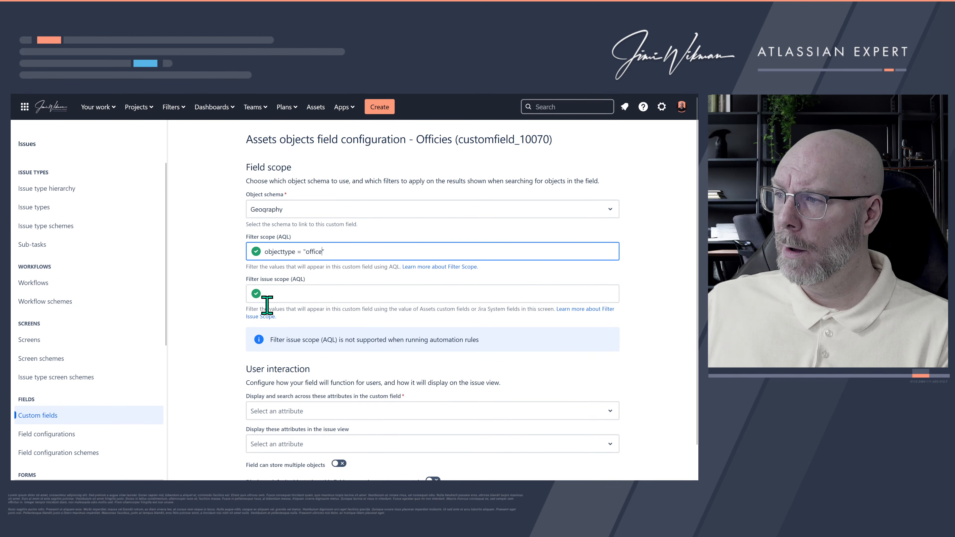
- Set the filter issue scope (AQL) to objecttype = "Office" AND "Country" = ${customfield_10068.label}, and capitalise "Office" in the filter scope
click(289, 289)
text(obje)
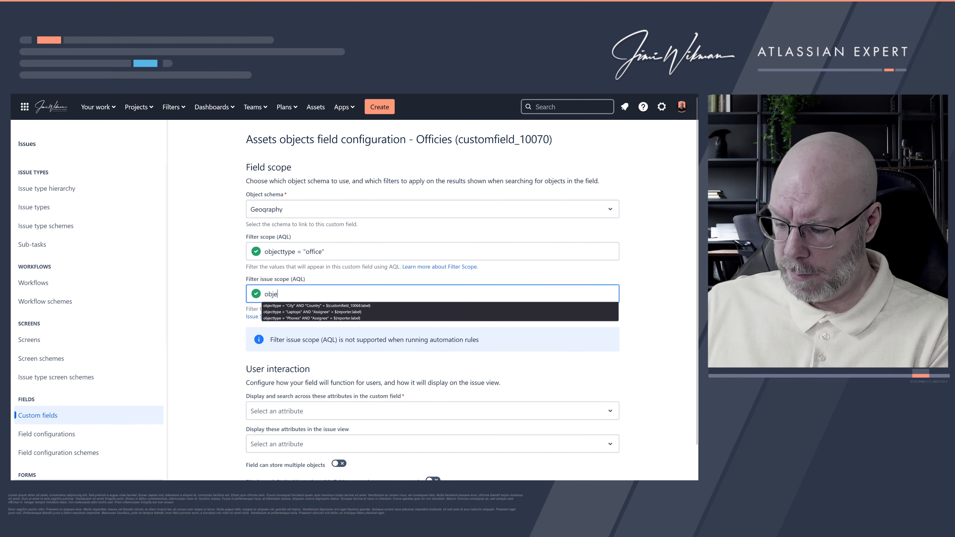
text(ct)
click(370, 306)
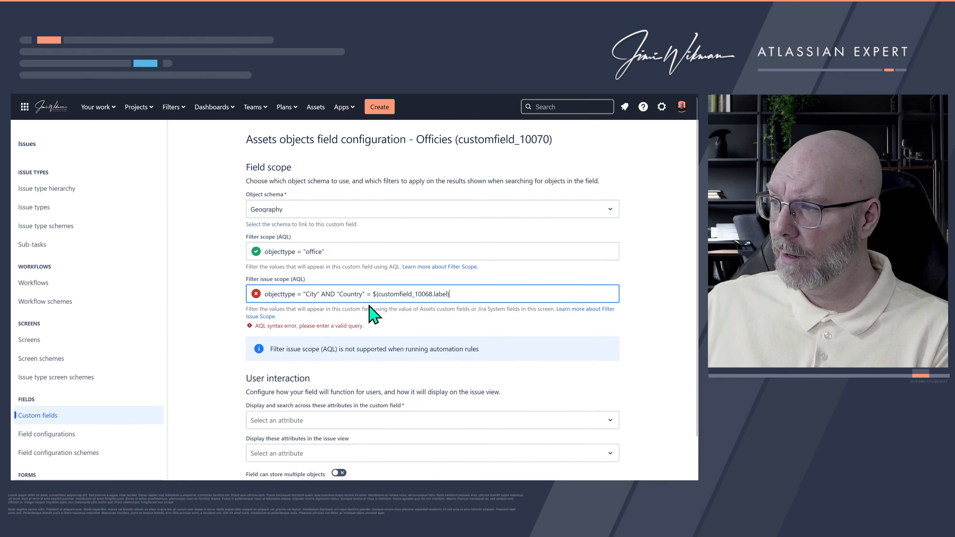
drag(317, 294, 312, 293)
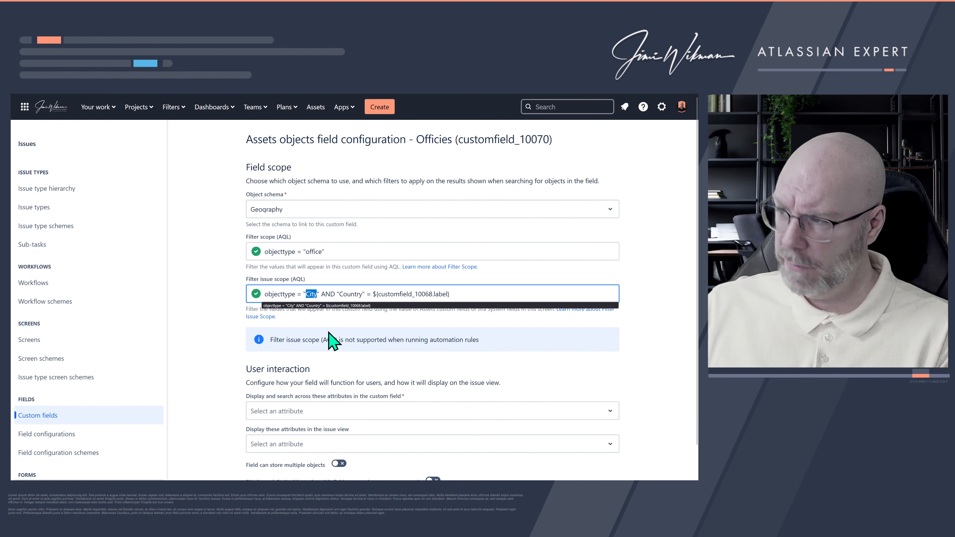
text(Office)
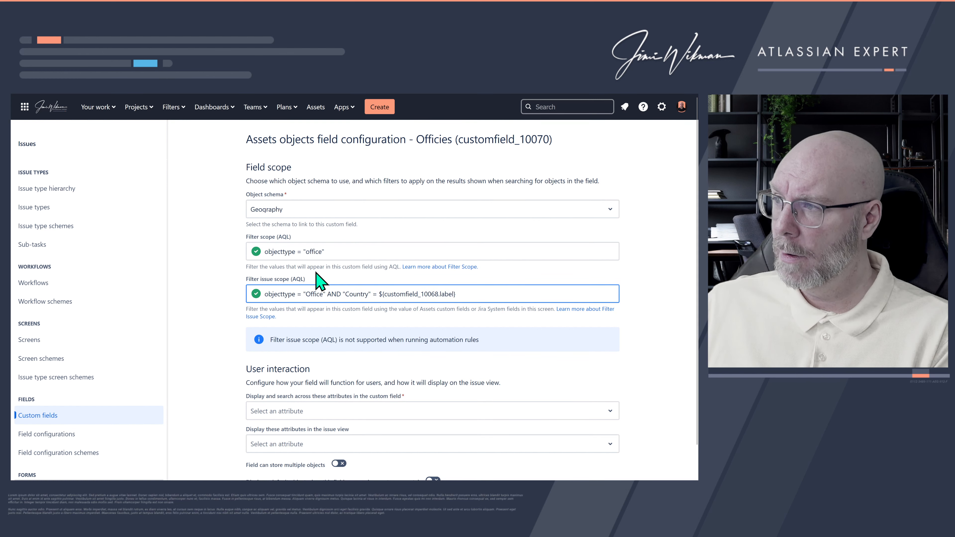
click(310, 253)
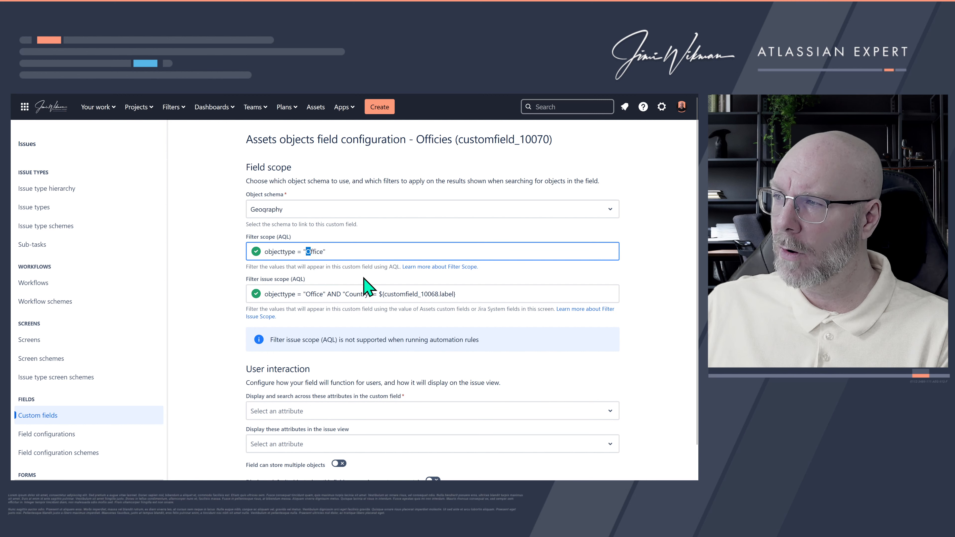
- Check the Office object type's attributes in the Geography schema and replace "Country" with "City" in the Officies filter issue scope
drag(371, 294, 350, 294)
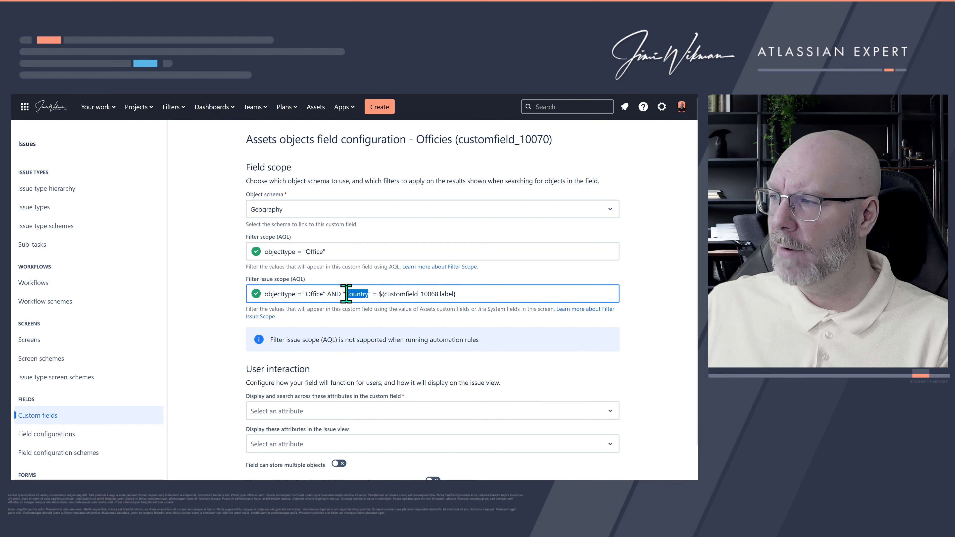
click(135, 97)
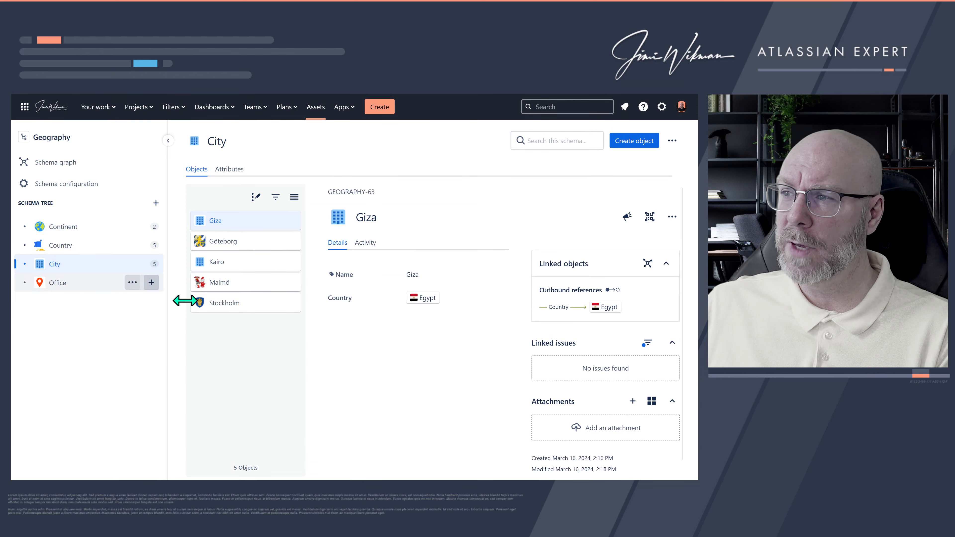
click(84, 285)
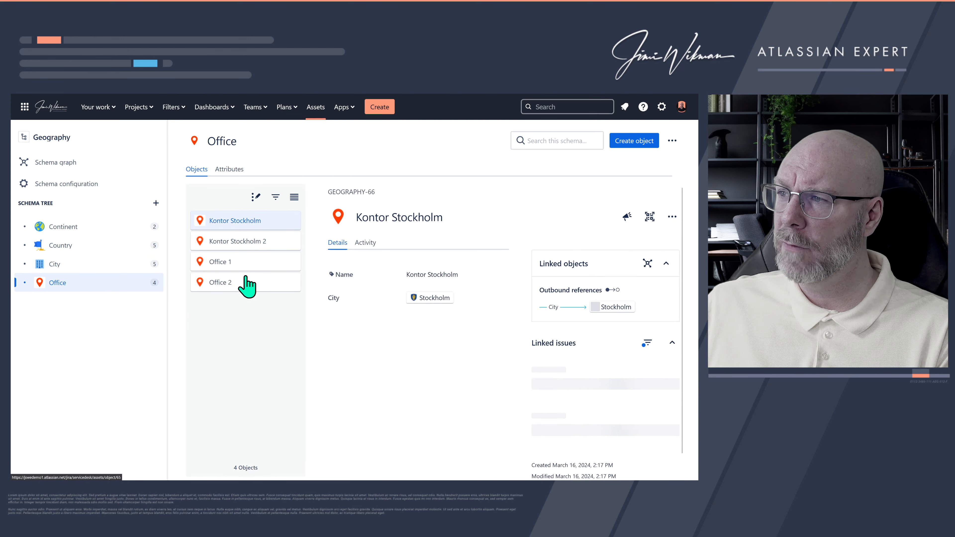
double_click(336, 298)
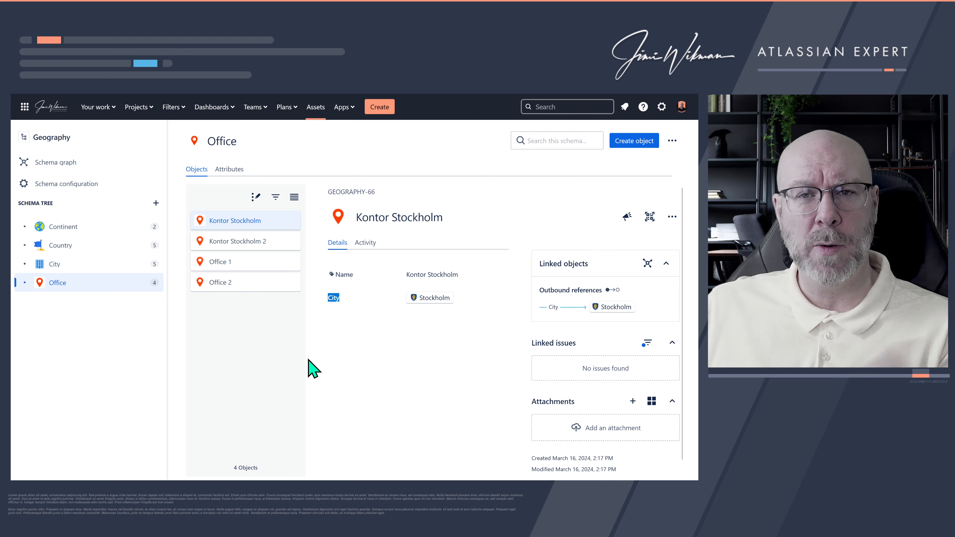
drag(344, 296, 332, 299)
mouse_move(128, 100)
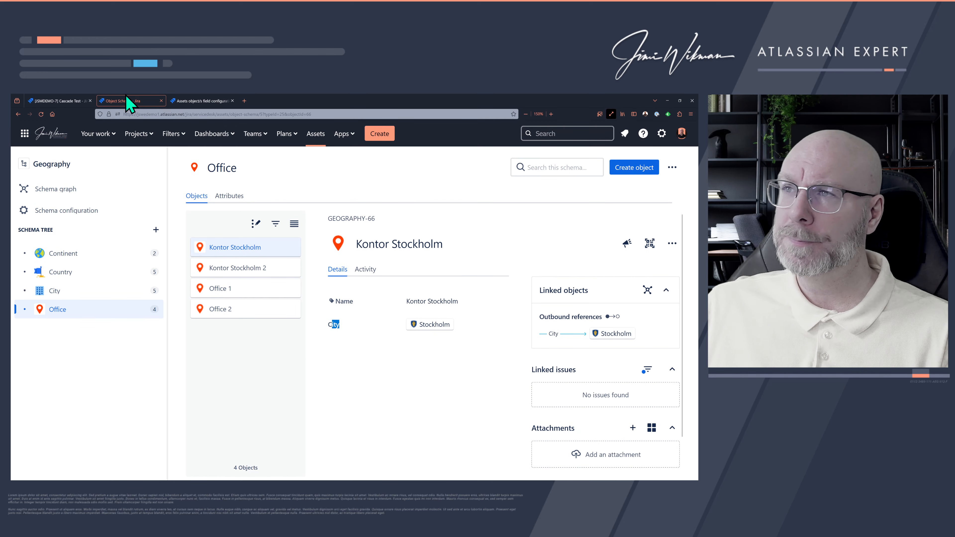
click(198, 102)
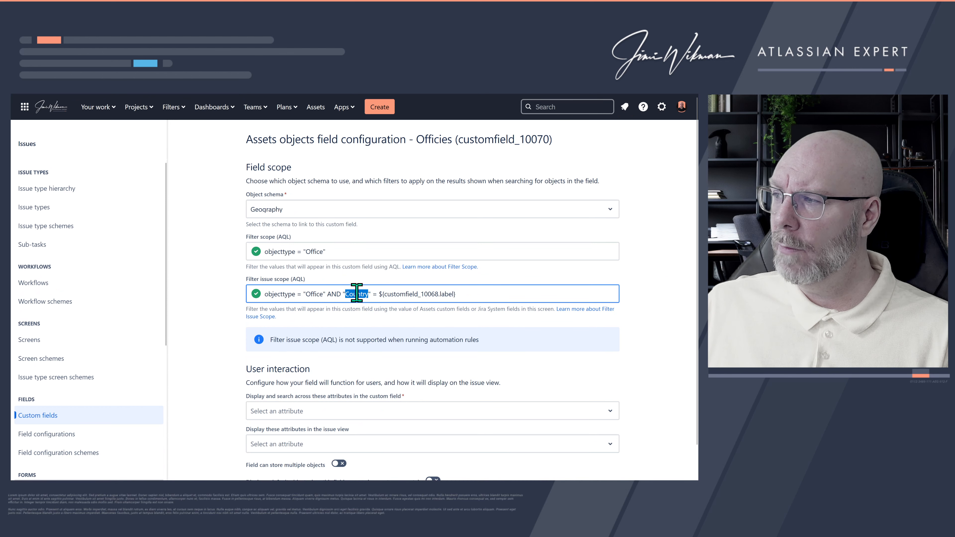
click(367, 294)
drag(358, 293, 345, 294)
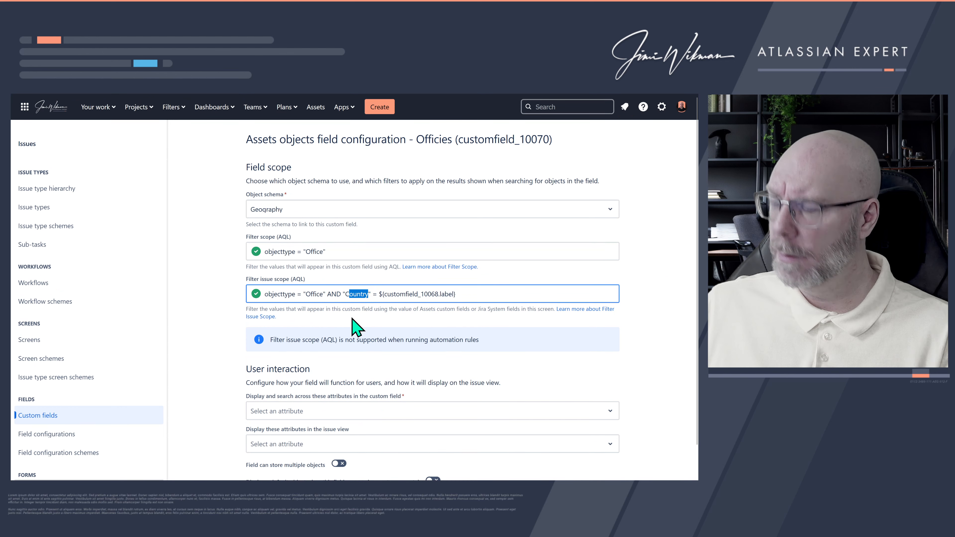
text(City)
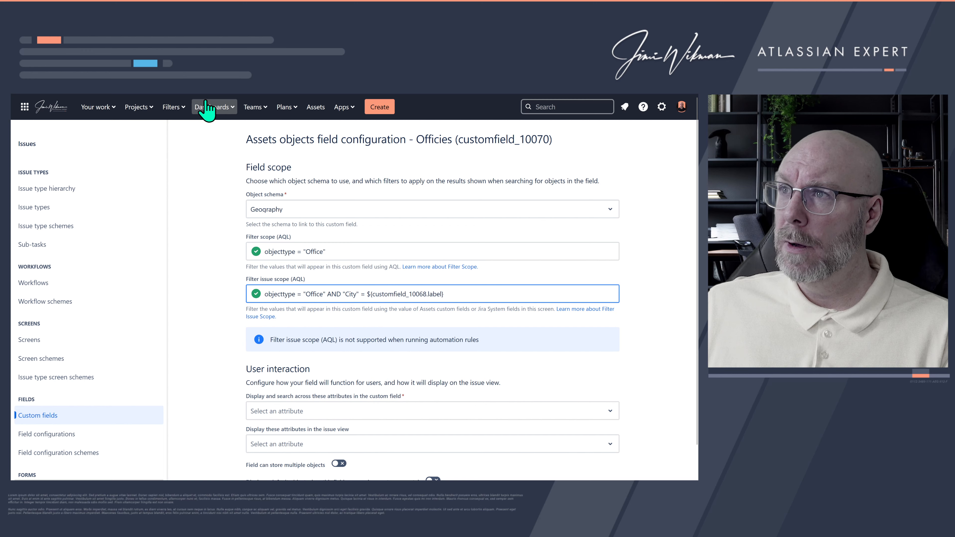
- Find the City custom field in the Jira issue settings and open its context configuration
mouse_move(156, 106)
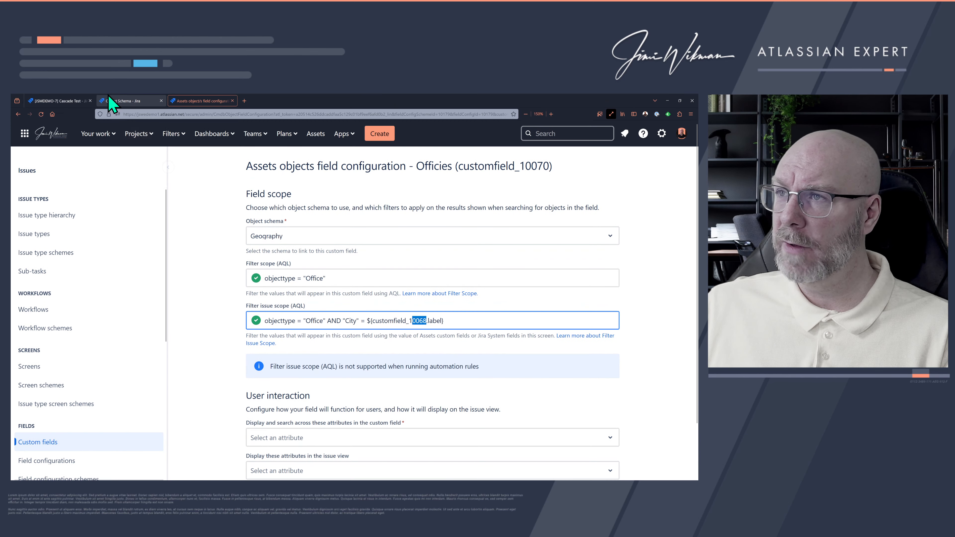
click(124, 102)
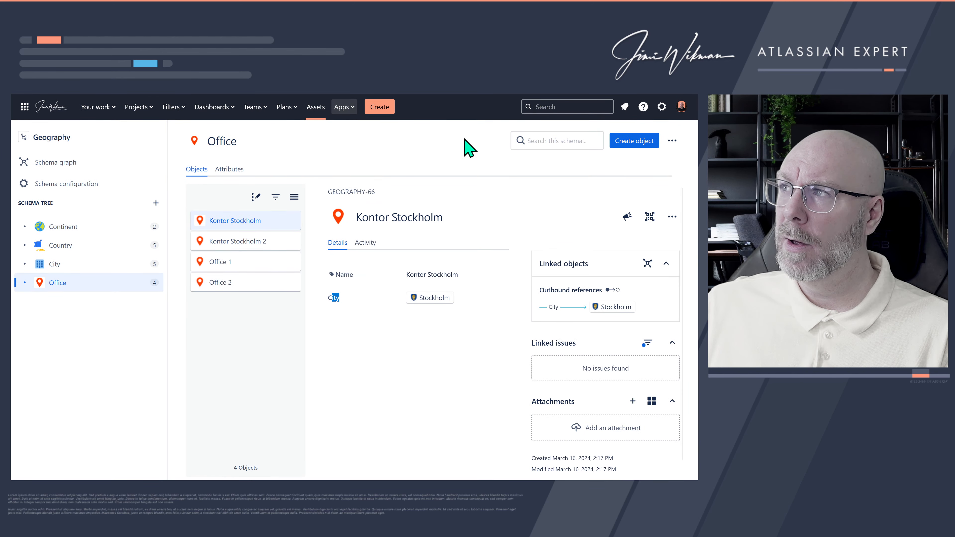
click(662, 107)
click(488, 323)
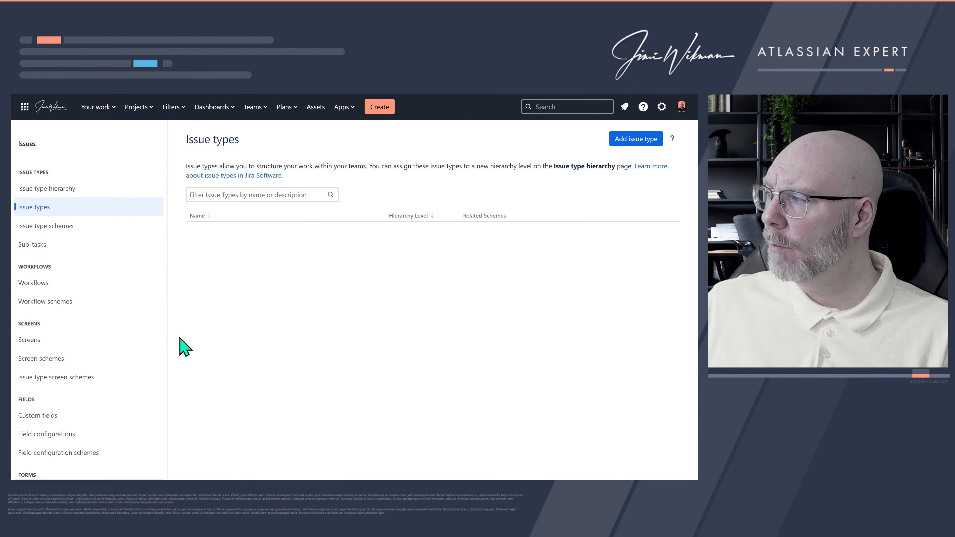
click(41, 416)
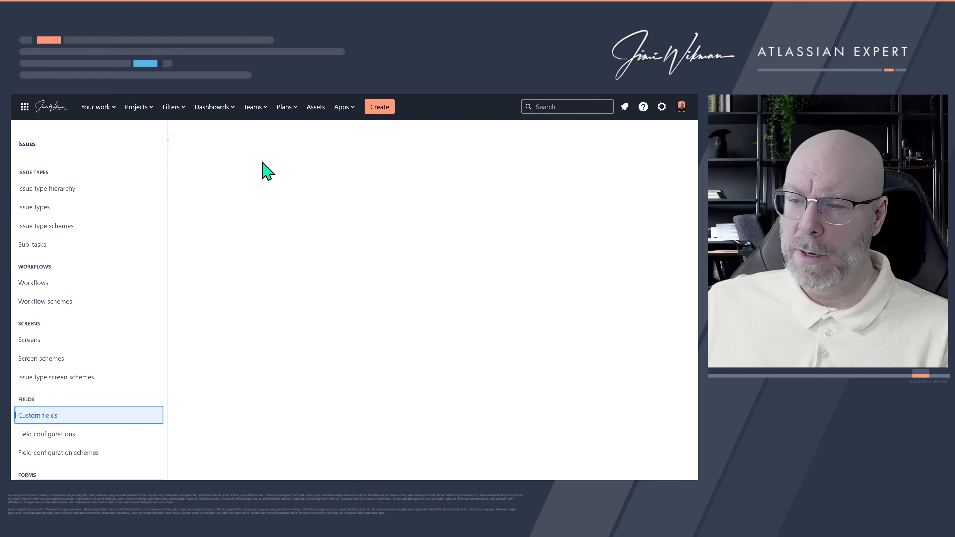
click(226, 188)
text(city)
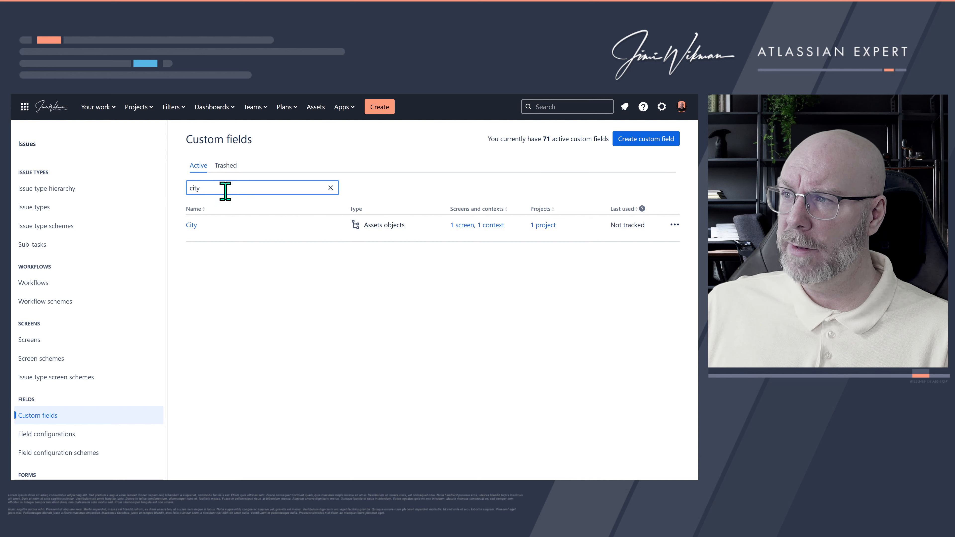
click(674, 225)
click(647, 267)
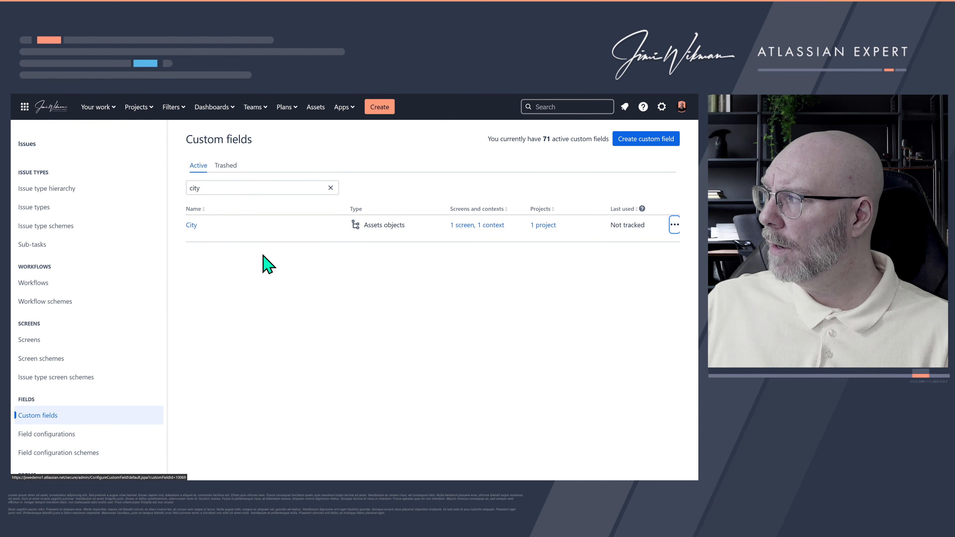
- Copy the City field's ID digits from the page address and change the Officies filter issue scope reference to ${customfield_10069.label}
mouse_move(188, 100)
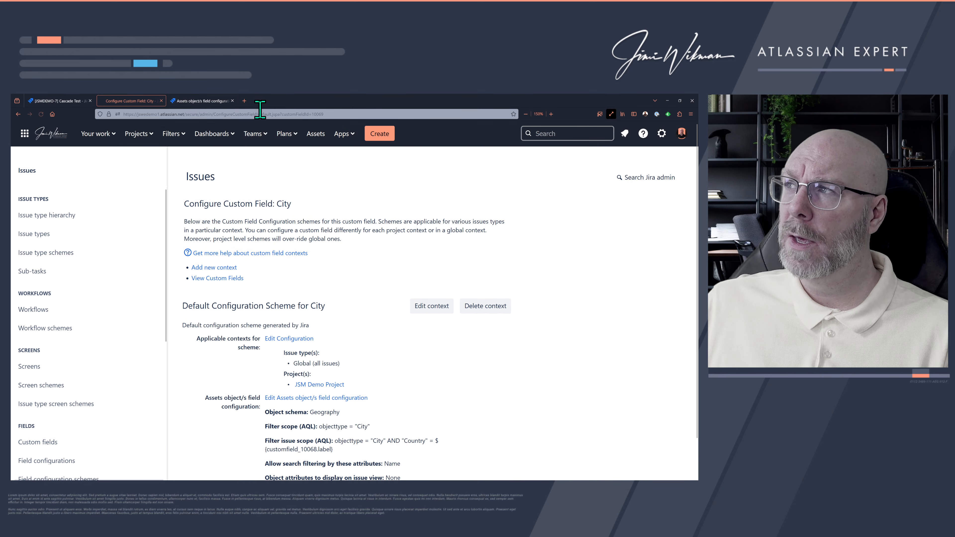
drag(327, 113, 314, 114)
right_click(316, 114)
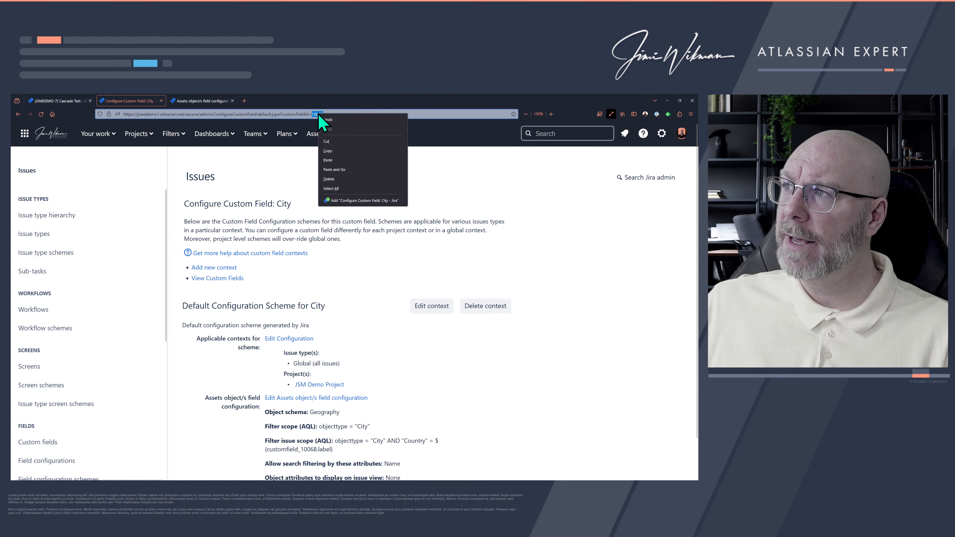
click(331, 158)
click(196, 101)
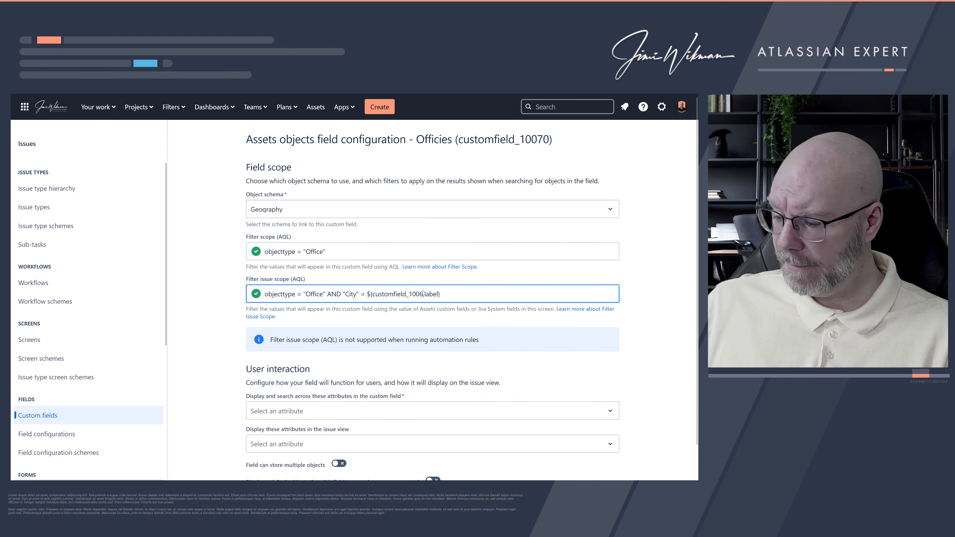
text(9)
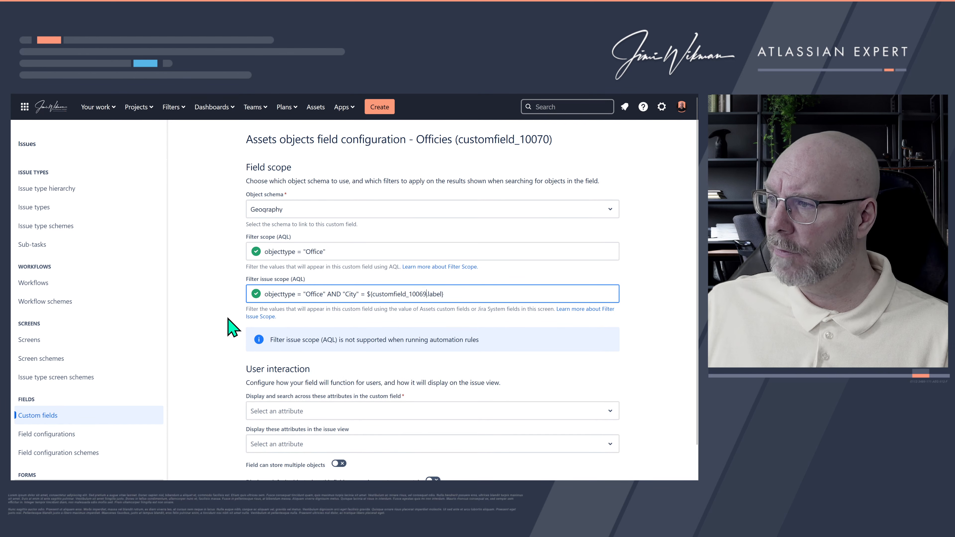
- Set Name as the attribute to display and search in the Officies field, and save the field configuration
click(268, 411)
text(name)
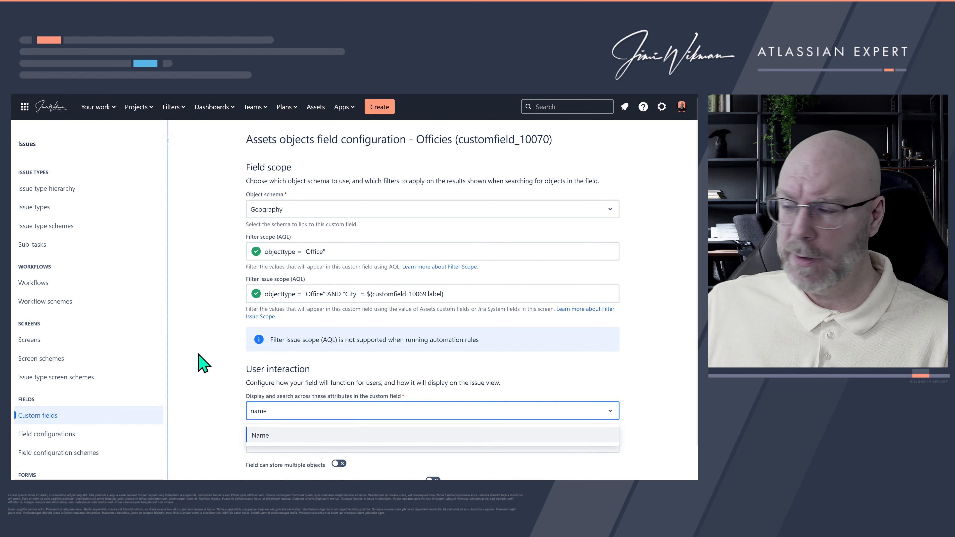
click(235, 362)
scroll(236, 362, down, 1)
click(281, 370)
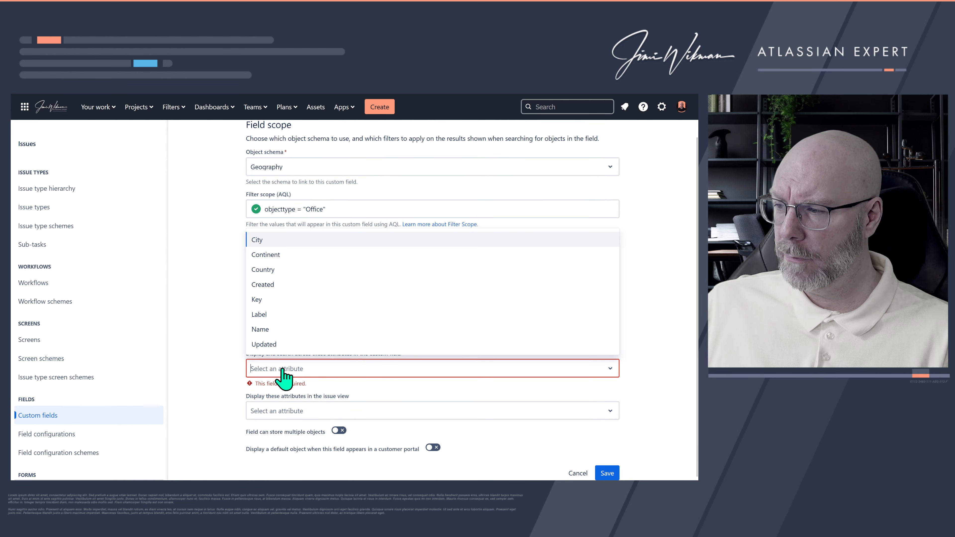
text(name)
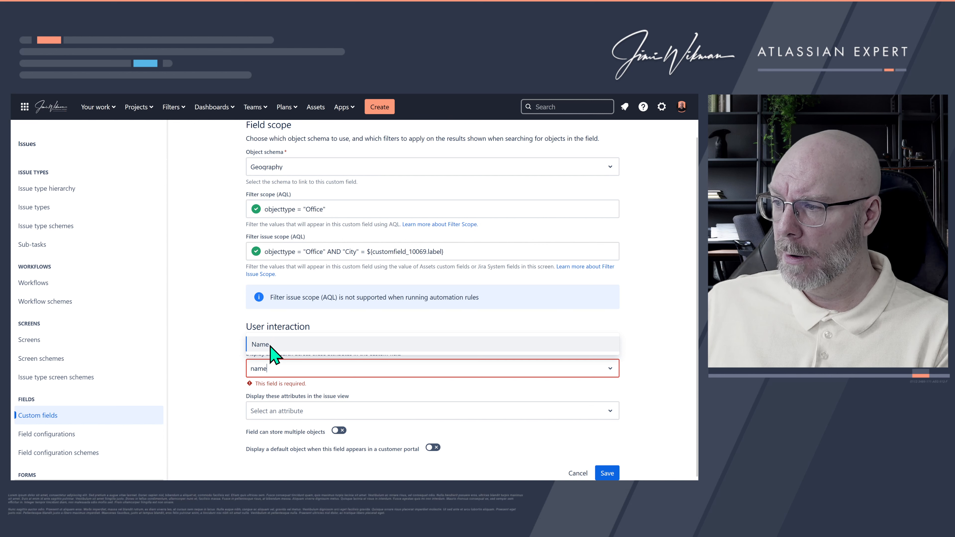
click(274, 344)
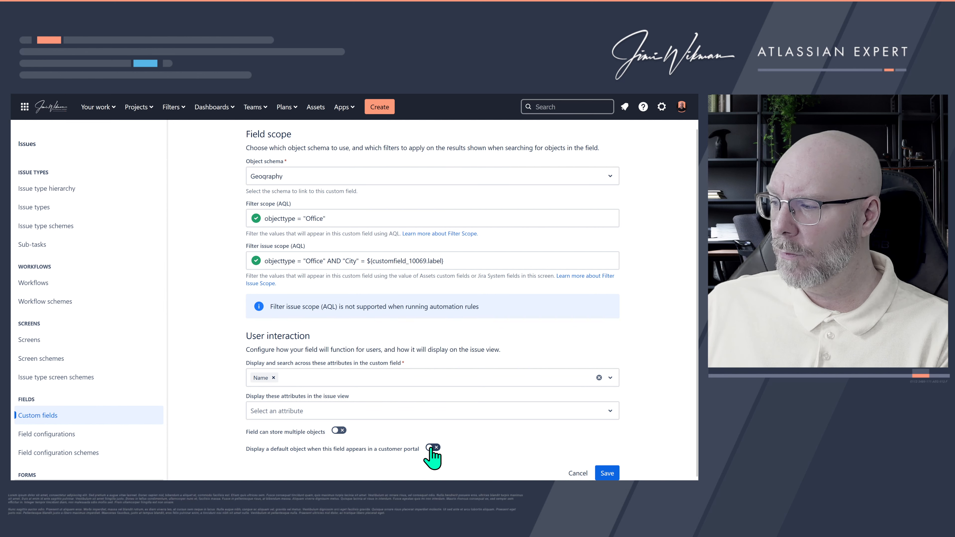
click(608, 473)
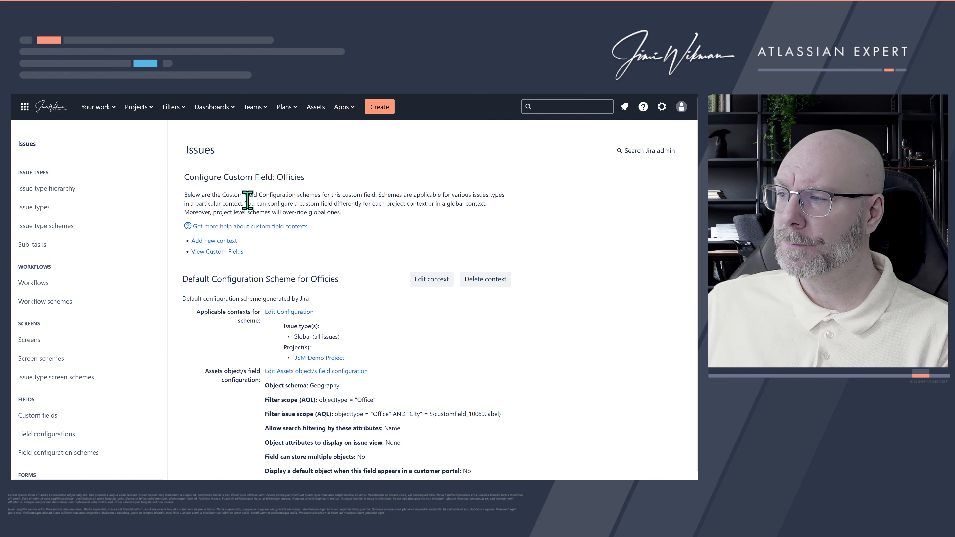
- Check the Cascade Test incident's fields and open the Incident View/Edit Screen configuration from the JSM Demo Project's settings
click(47, 101)
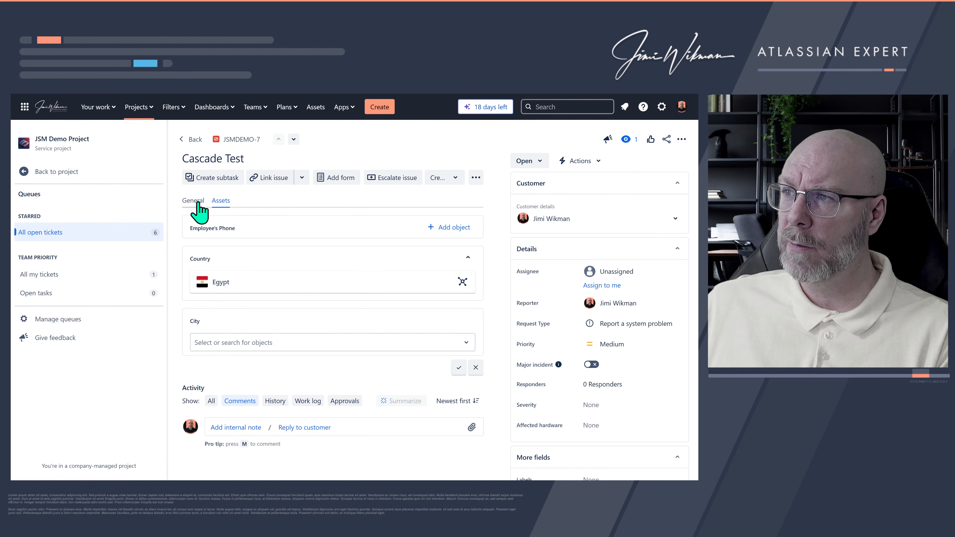
click(189, 202)
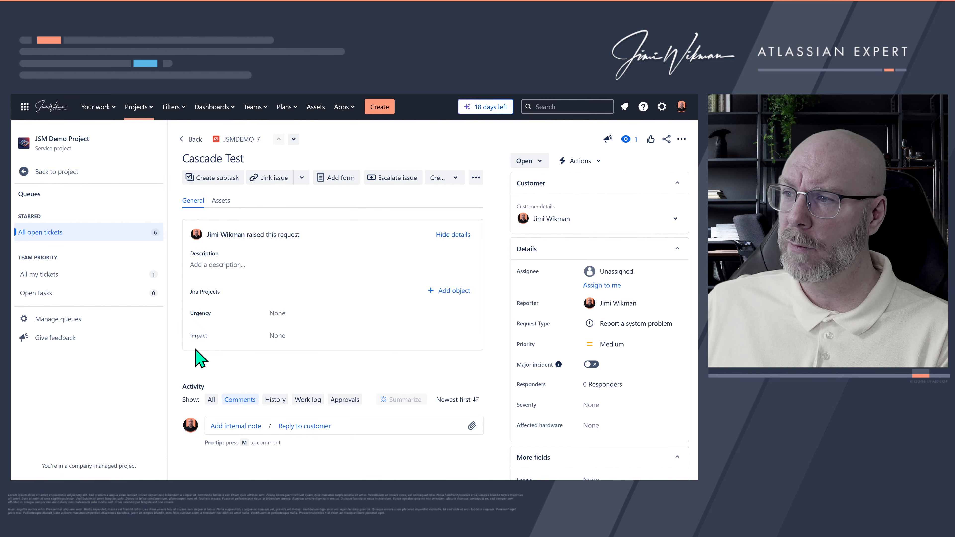
click(33, 172)
scroll(91, 286, down, 5)
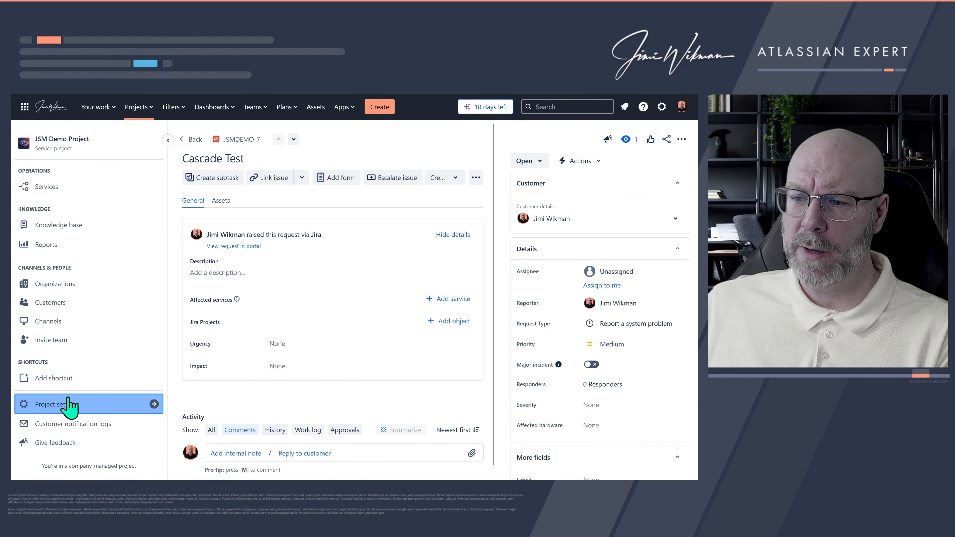
click(67, 405)
scroll(96, 342, up, 3)
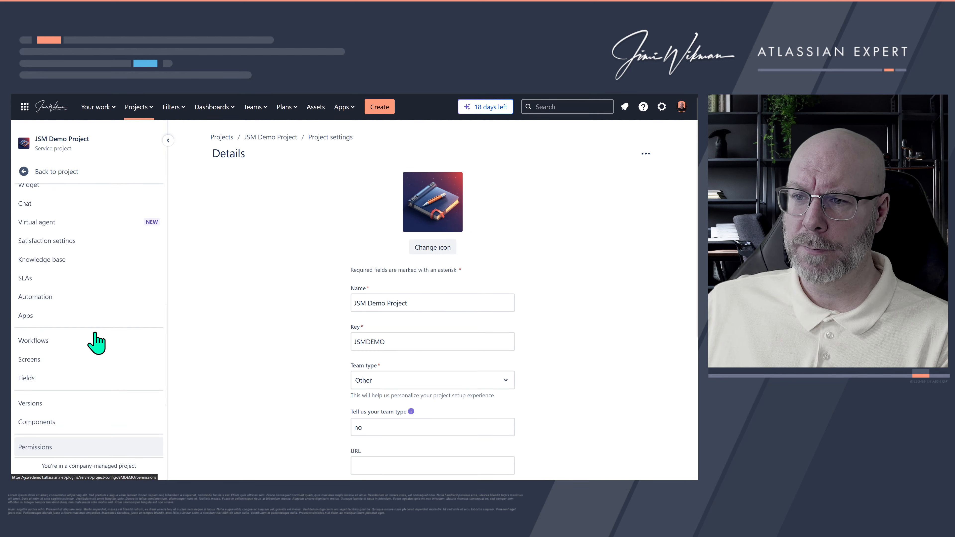
click(77, 361)
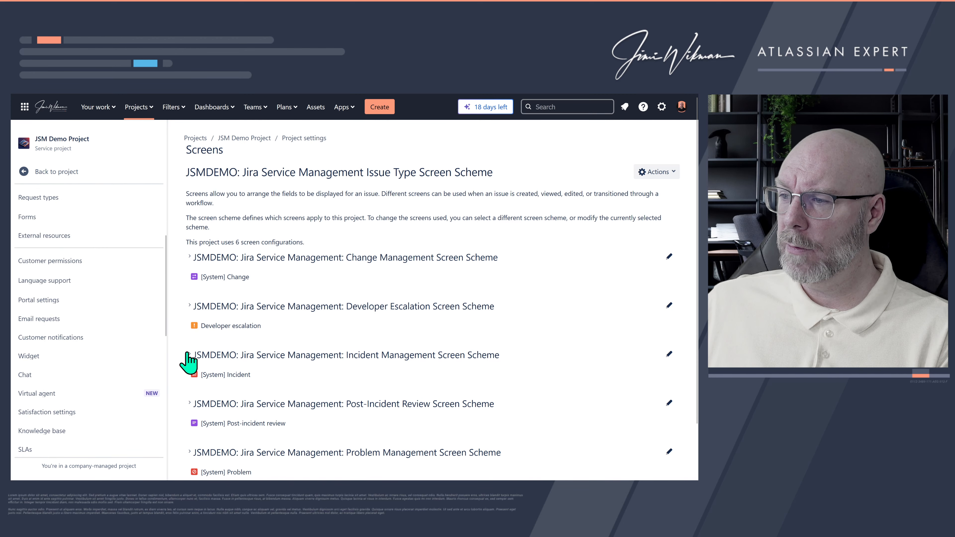
click(188, 356)
click(470, 423)
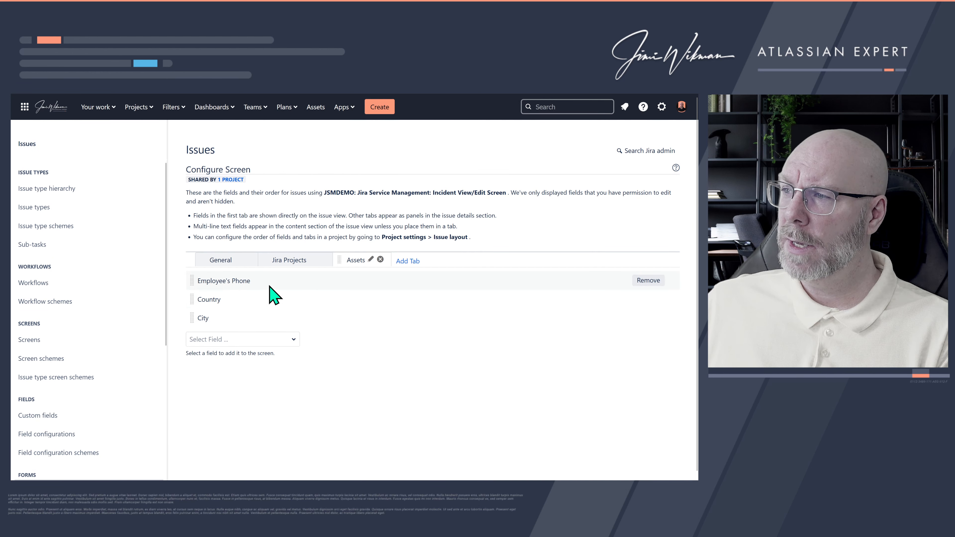
- Remove the Officies field from the General section of the Incident View/Edit Screen
click(224, 262)
scroll(281, 301, down, 5)
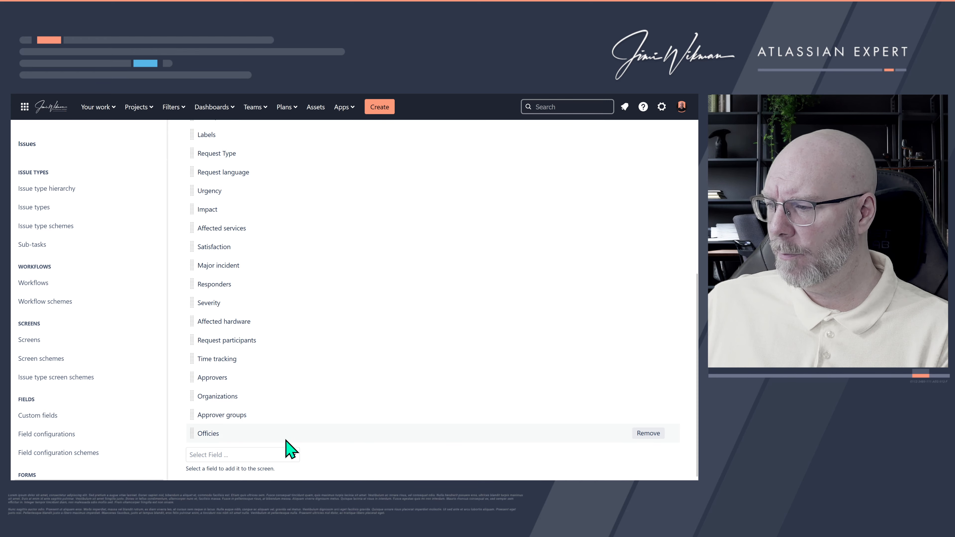
click(647, 434)
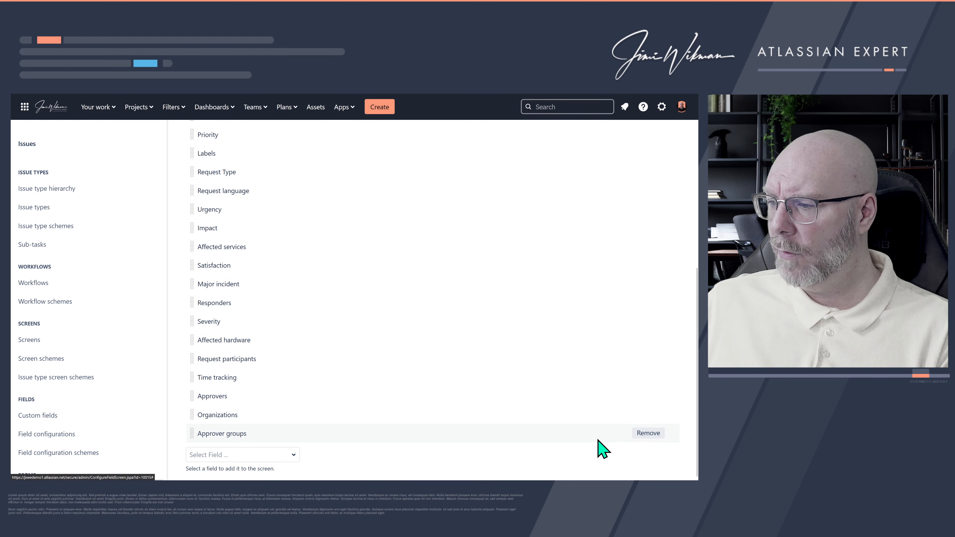
- Add the Officies field to the Assets section of the Incident View/Edit Screen, below City
scroll(297, 323, up, 10)
click(357, 260)
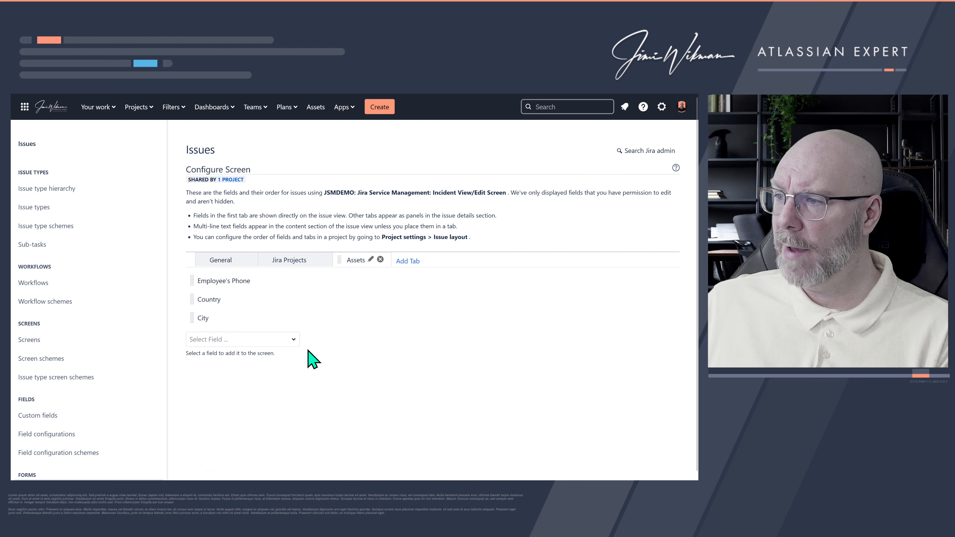
click(228, 338)
text(of)
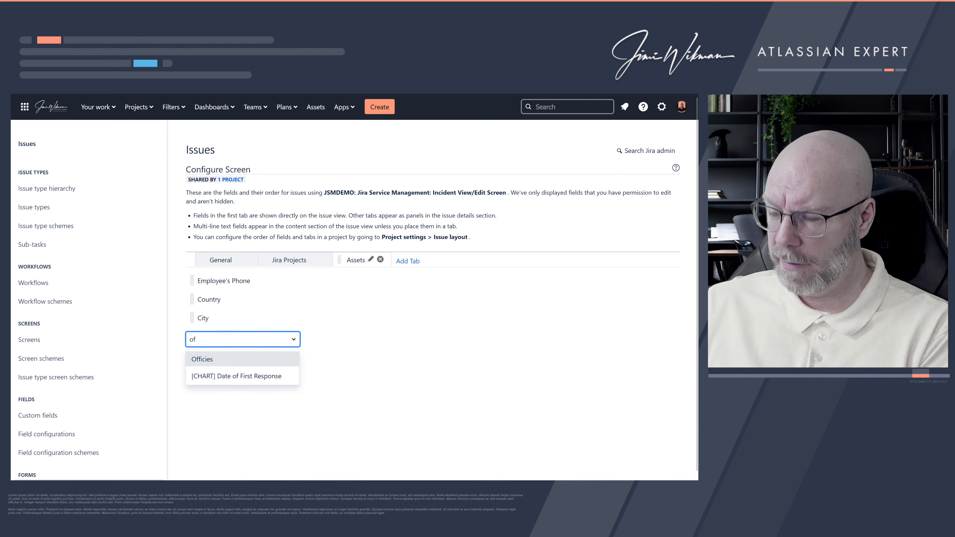
text(fi)
click(219, 359)
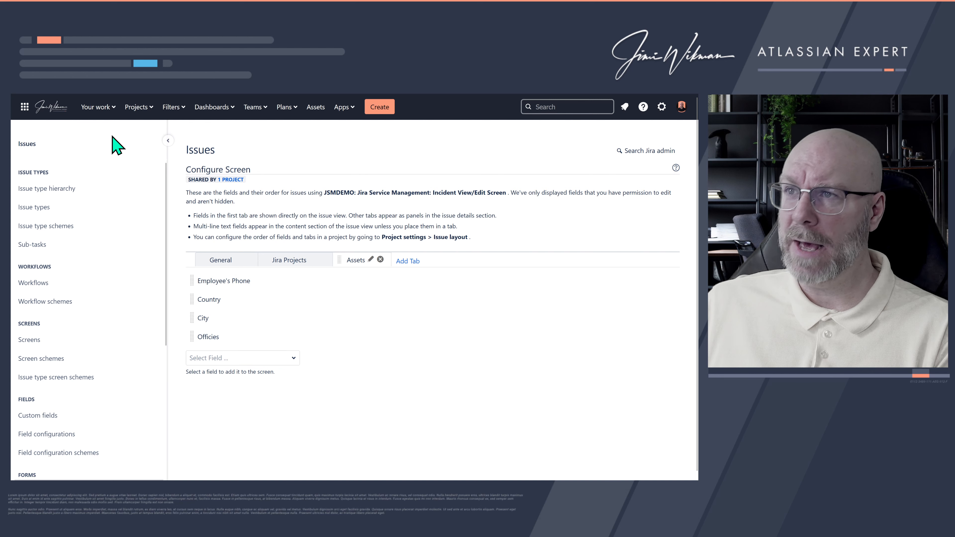
- Open the Cascade Test ticket in the JSM Demo Project and show its Assets fields
click(130, 109)
click(165, 153)
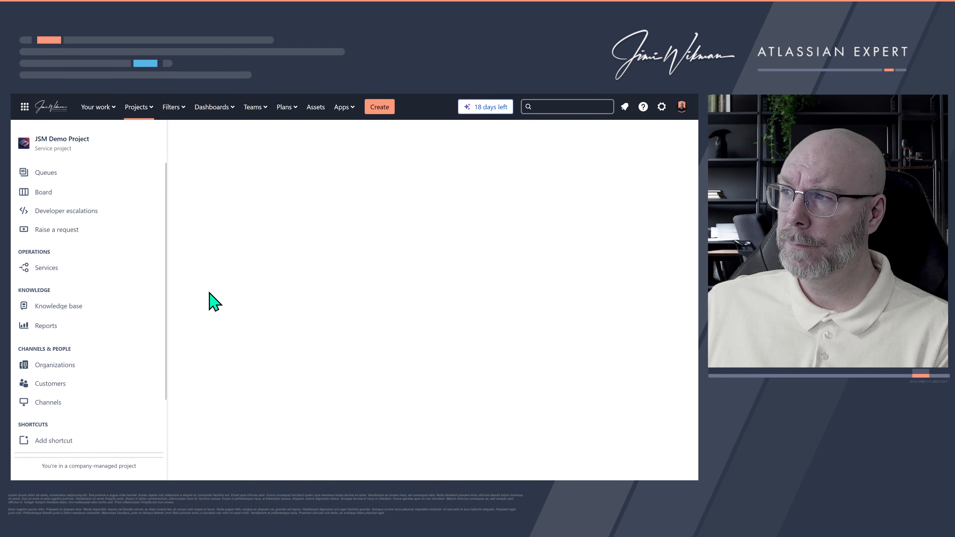
click(354, 245)
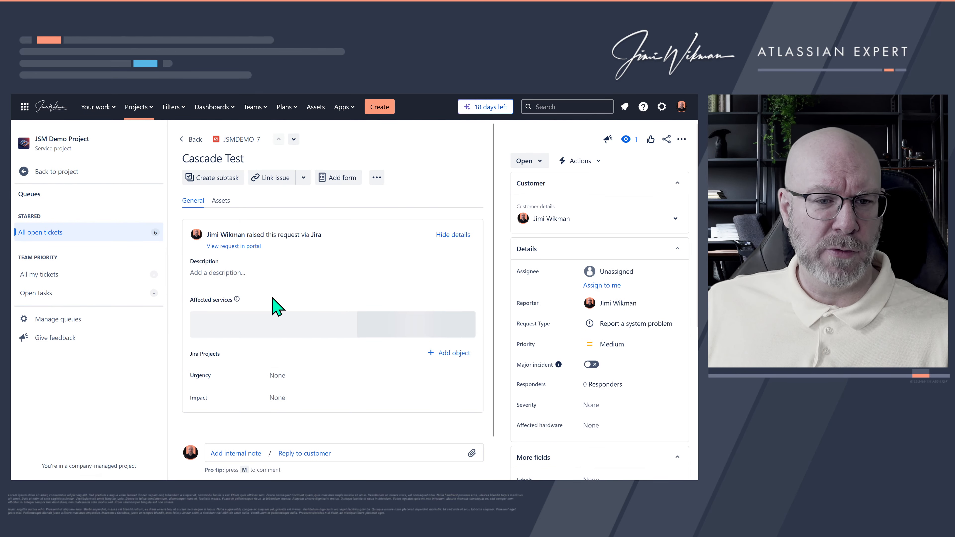
click(216, 201)
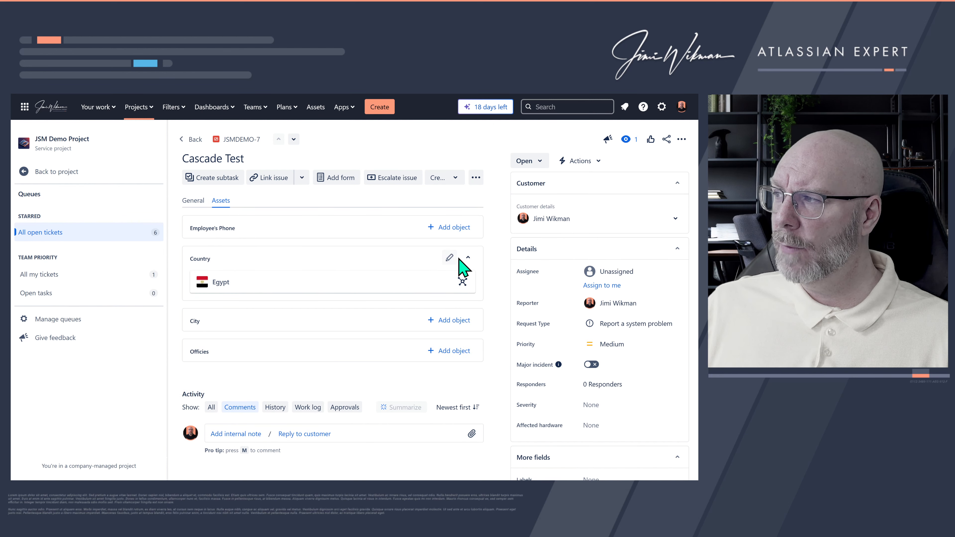
- Set the Country field of the Cascade Test ticket to Sweden
click(450, 257)
click(453, 280)
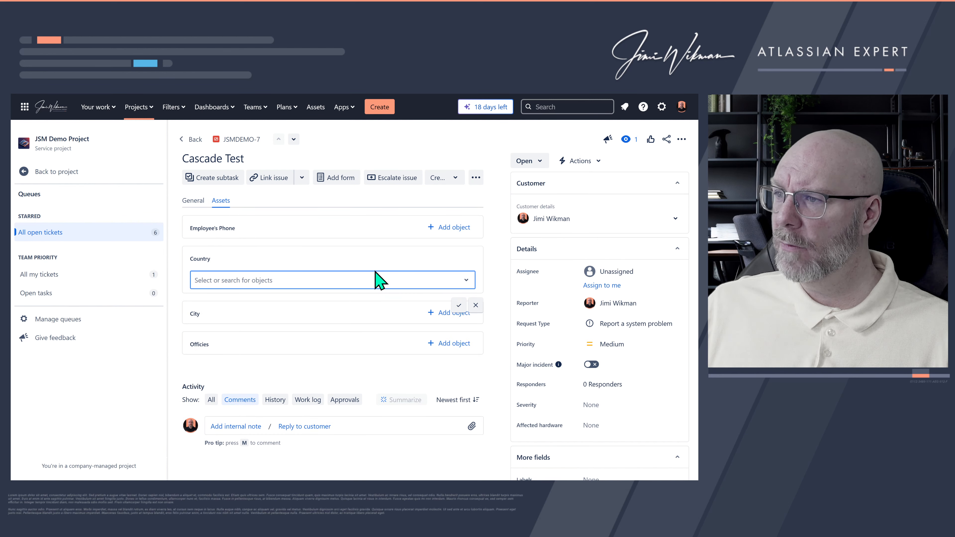
click(447, 281)
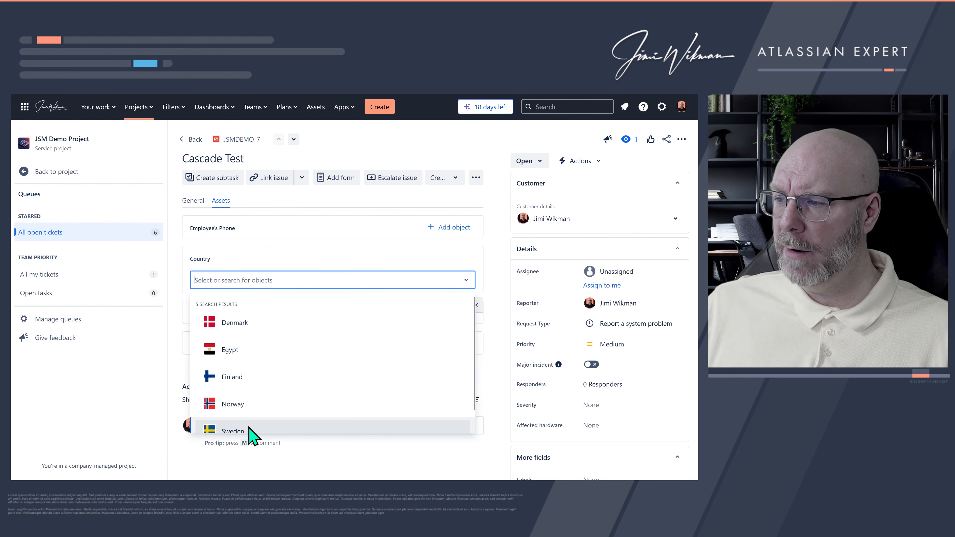
click(251, 433)
click(459, 326)
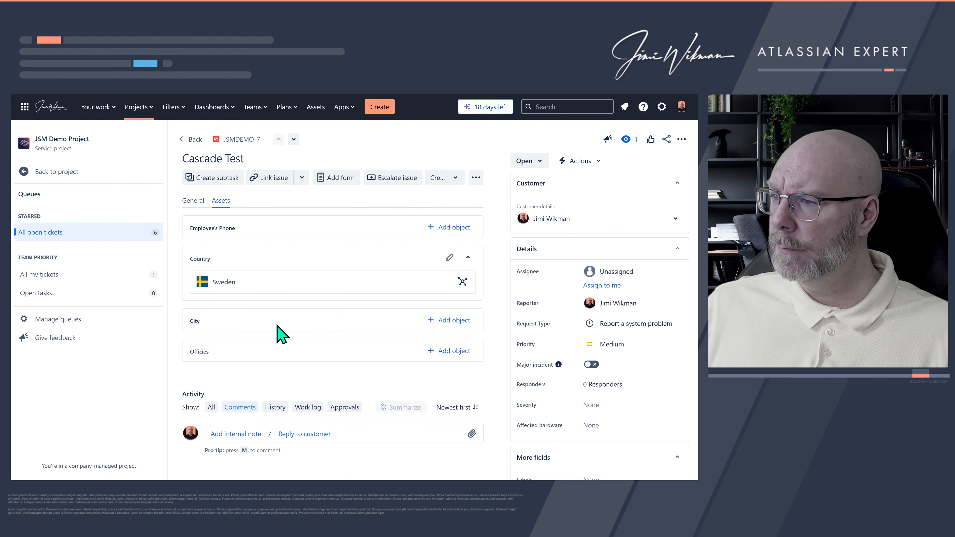
- Set the City field to Stockholm from the cities offered for Sweden
click(455, 321)
click(358, 342)
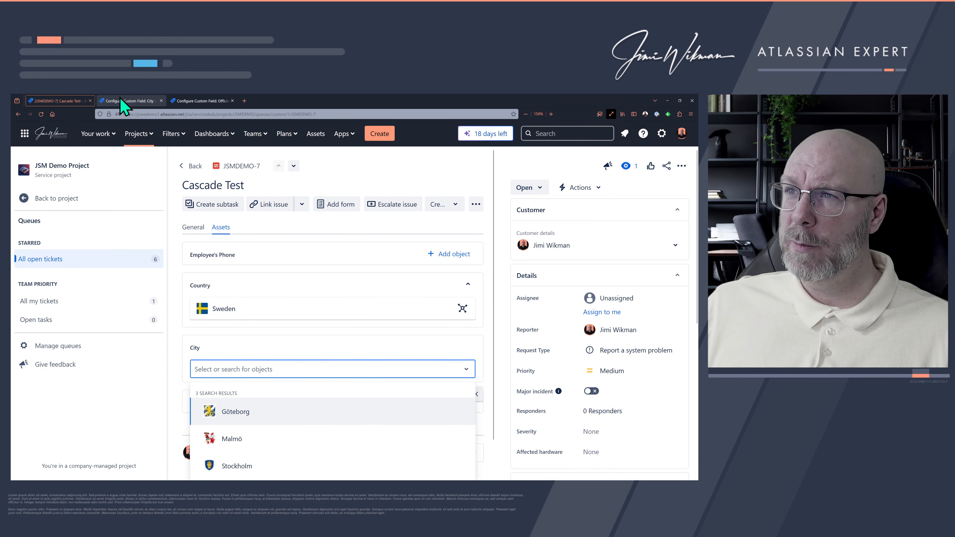
click(246, 440)
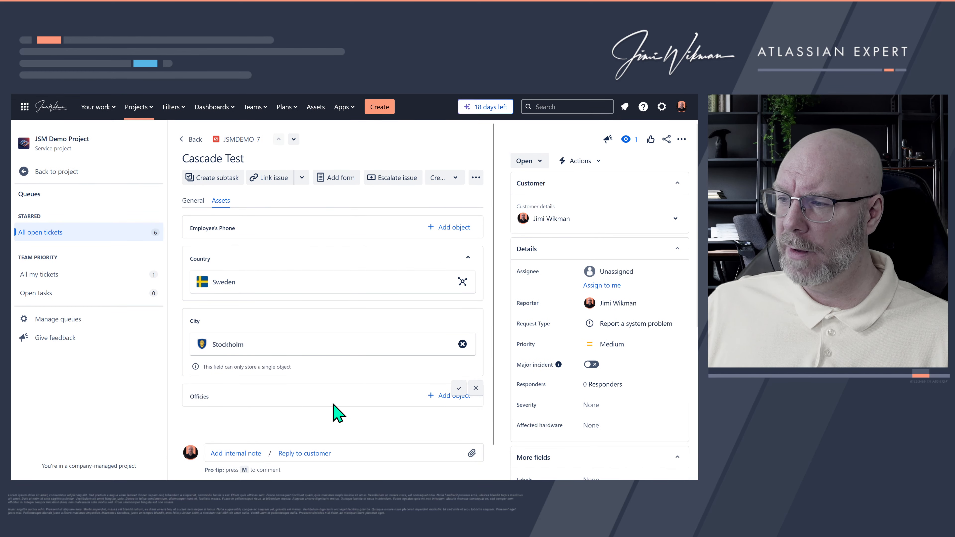
click(458, 388)
- Check which offices the Officies field offers for Stockholm, leaving the field empty
click(453, 384)
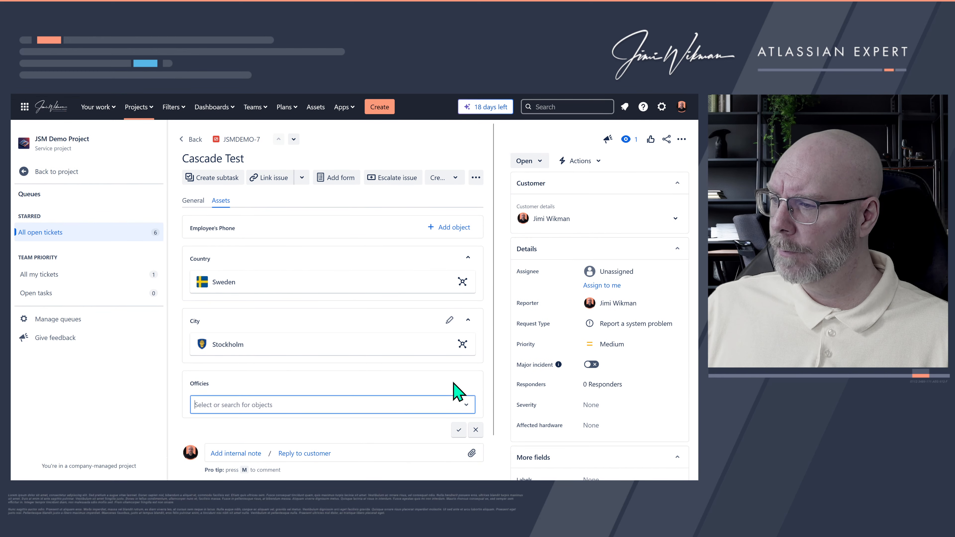
click(326, 404)
scroll(338, 388, down, 1)
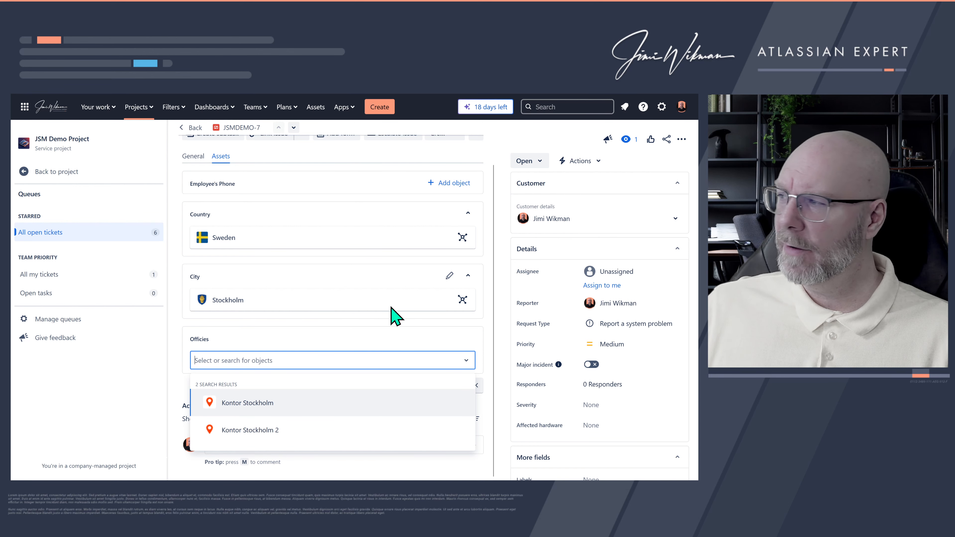
click(467, 361)
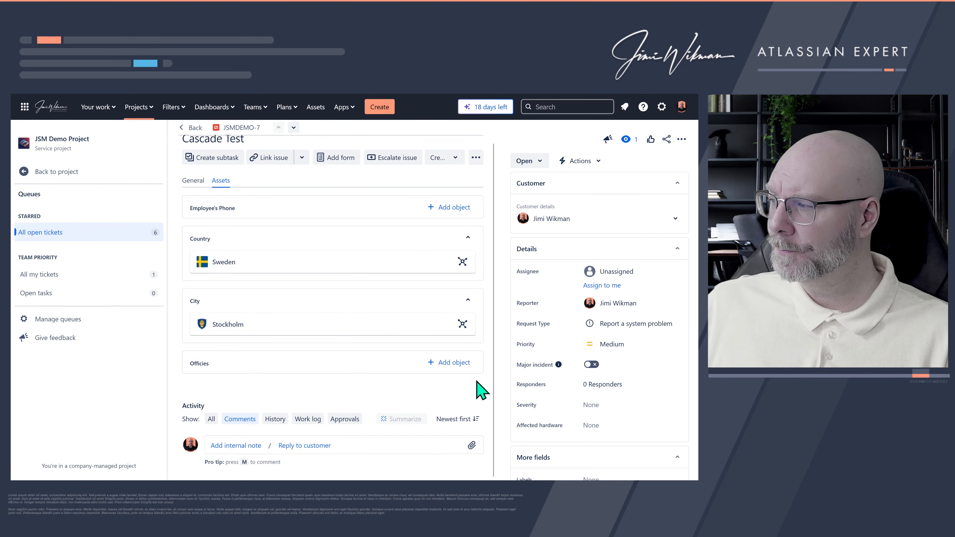
- Change the City field to Malmö and check which offices the Officies field offers for it
click(464, 324)
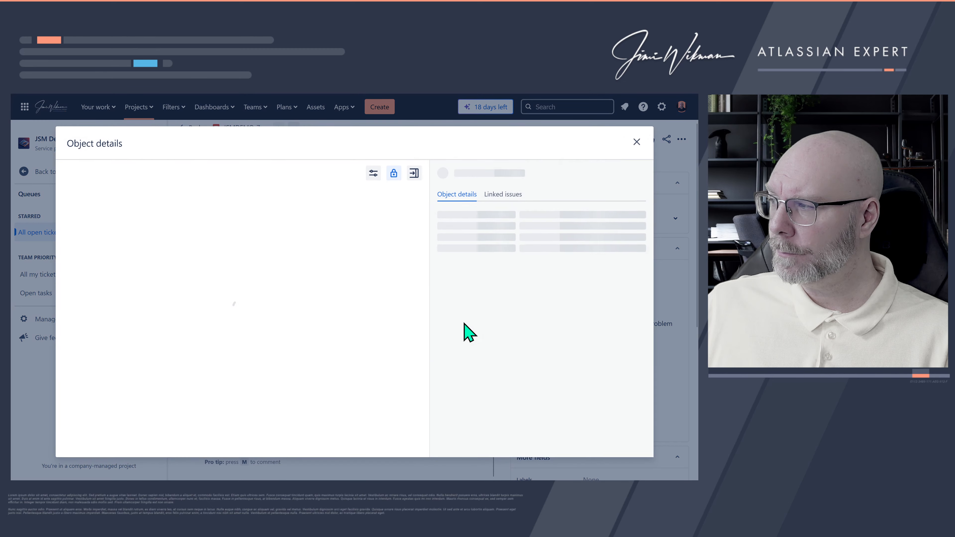
click(636, 142)
click(463, 324)
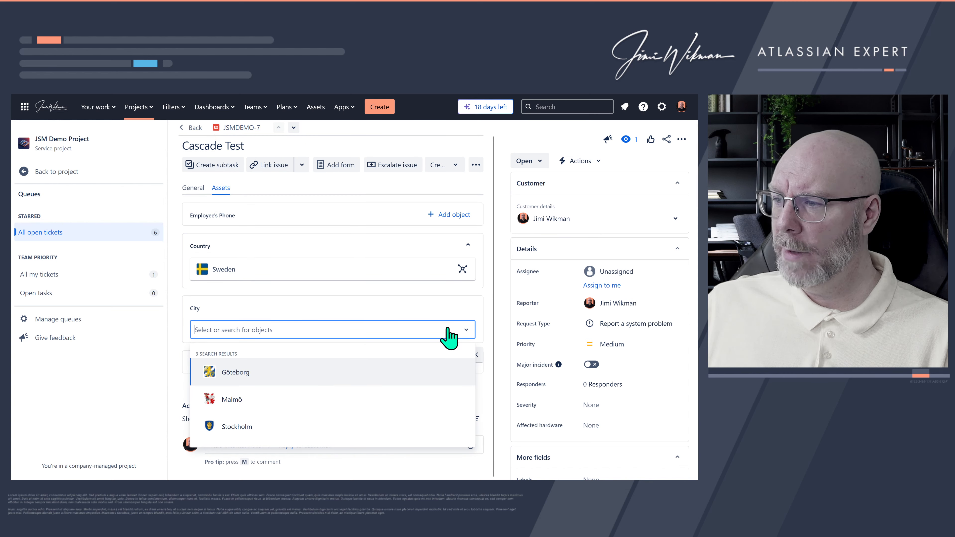
click(297, 400)
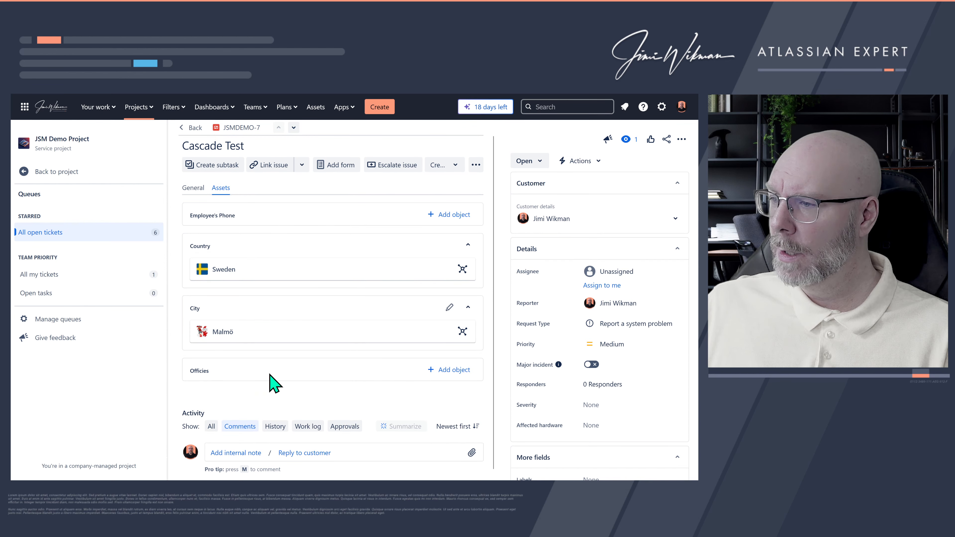
click(451, 370)
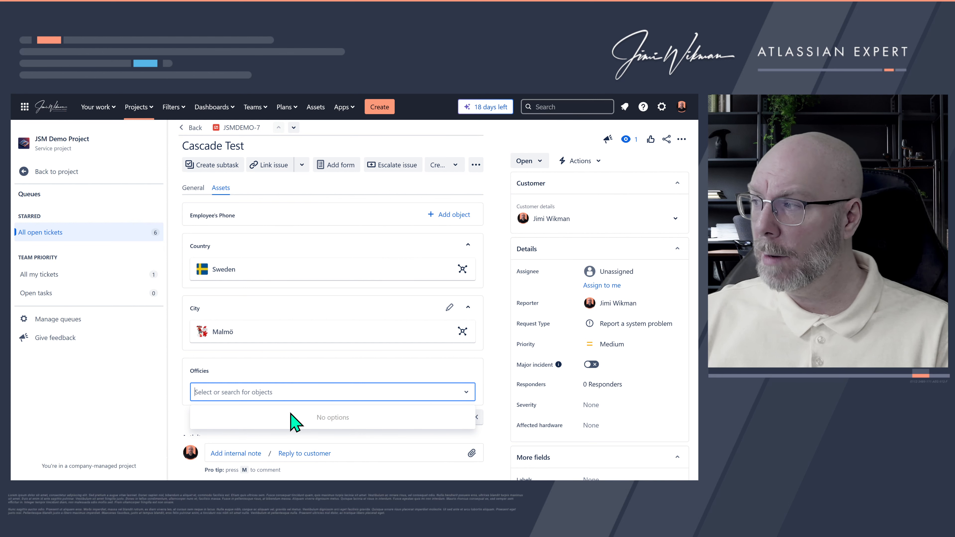
click(488, 387)
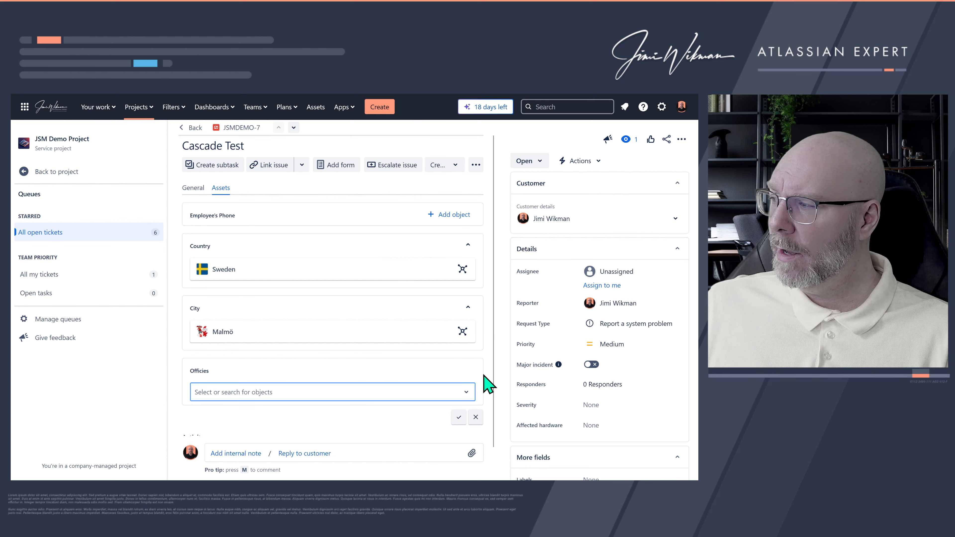
- Replace the Country value of the ticket with Egypt
click(457, 317)
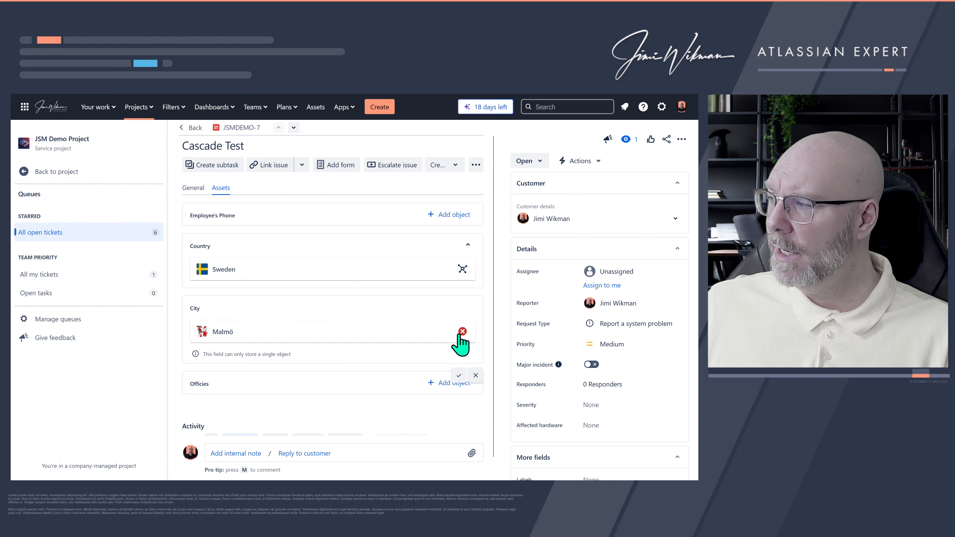
click(463, 332)
click(453, 249)
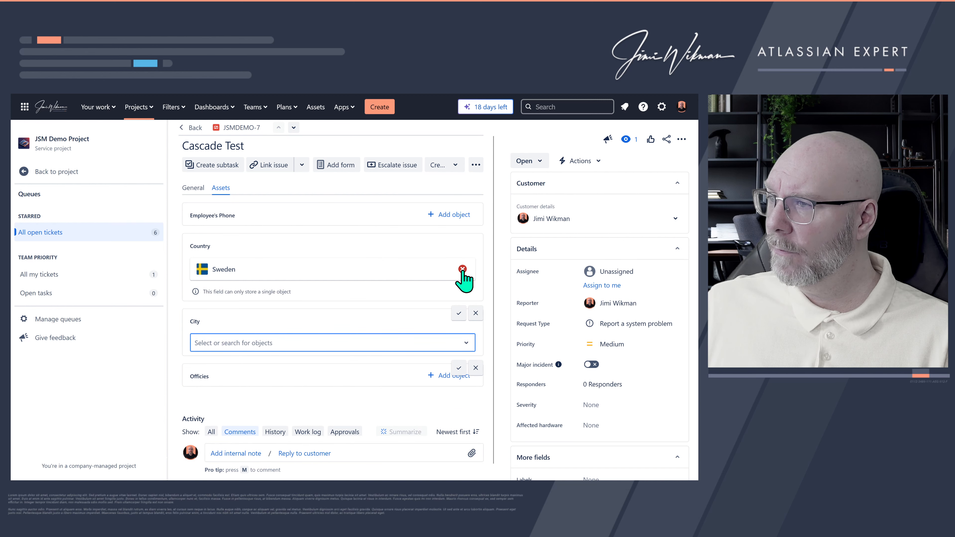
click(463, 270)
click(262, 350)
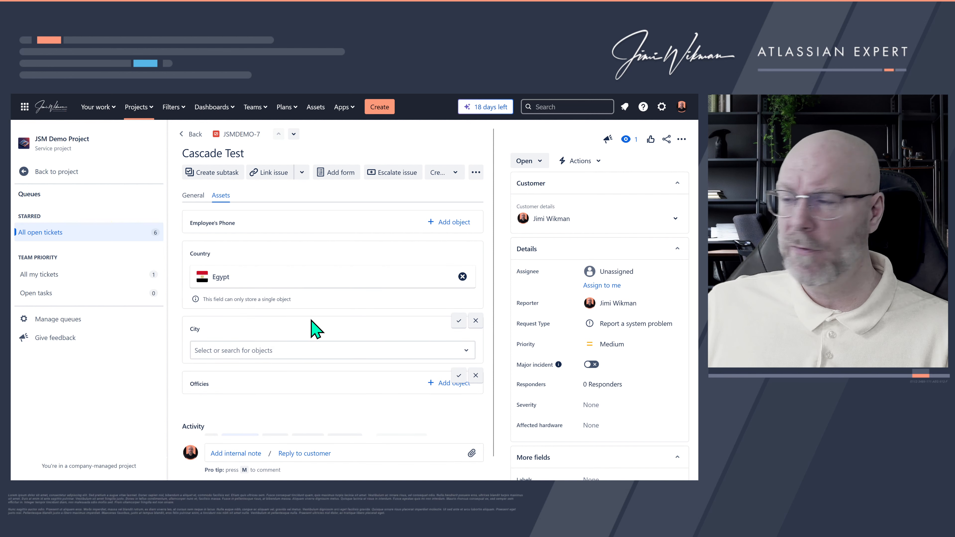
click(458, 321)
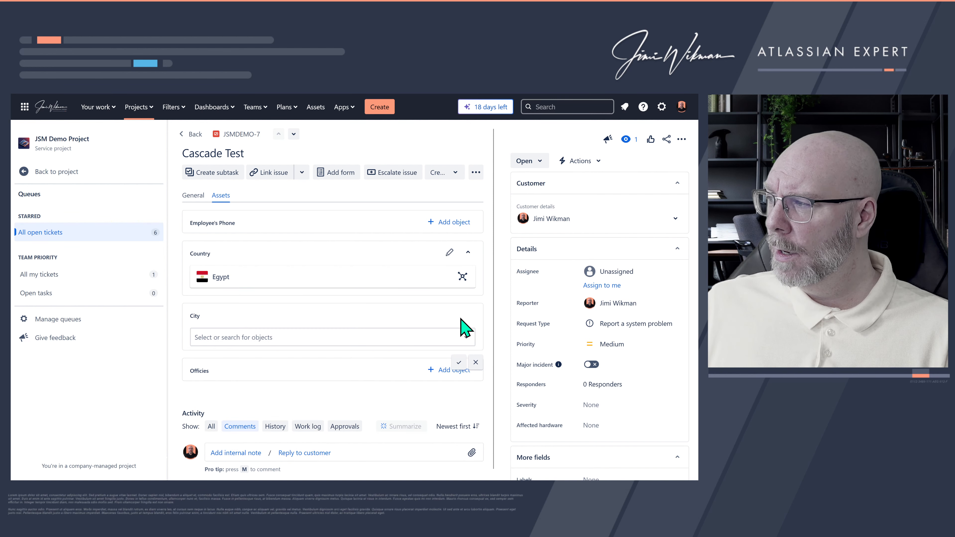
- Clear Malmö from the City field and set it to Giza
click(457, 341)
click(278, 379)
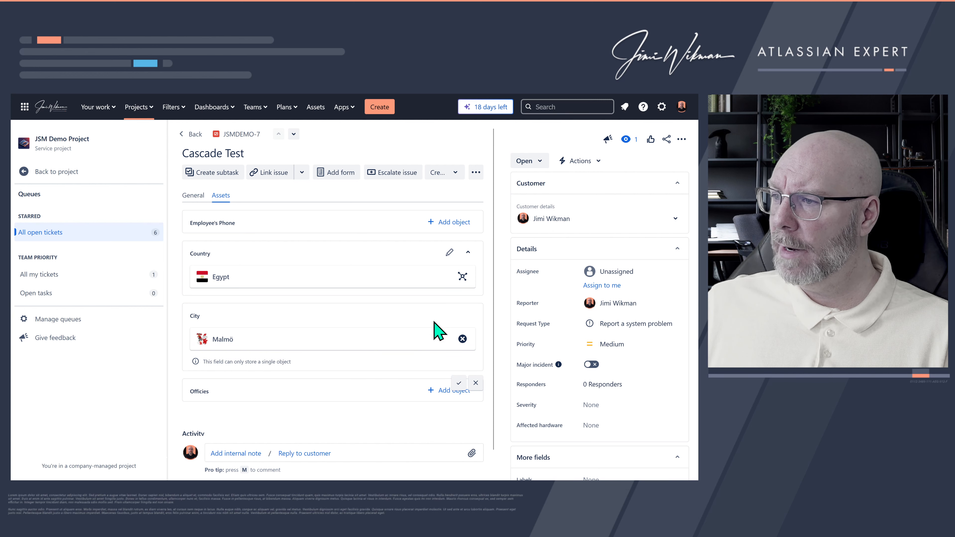
click(462, 339)
click(369, 342)
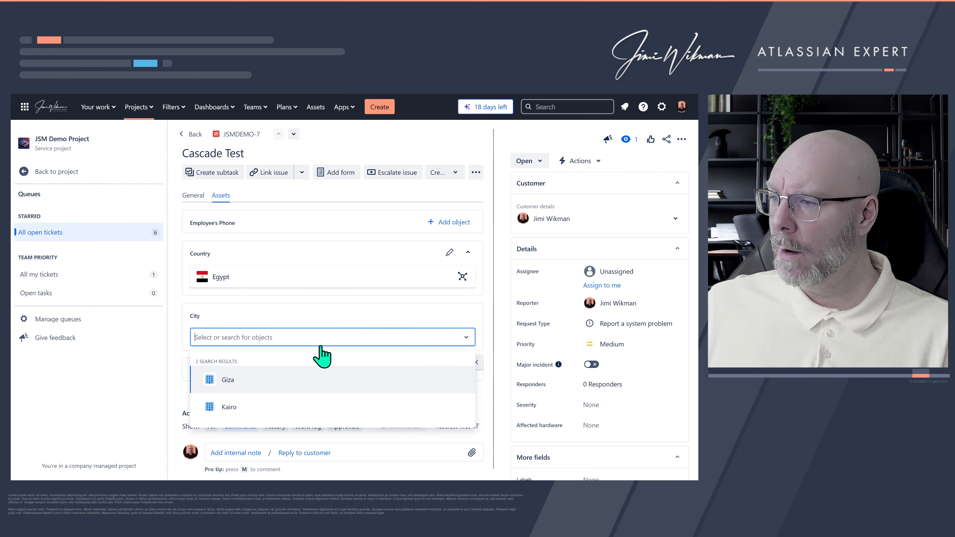
click(268, 381)
click(458, 382)
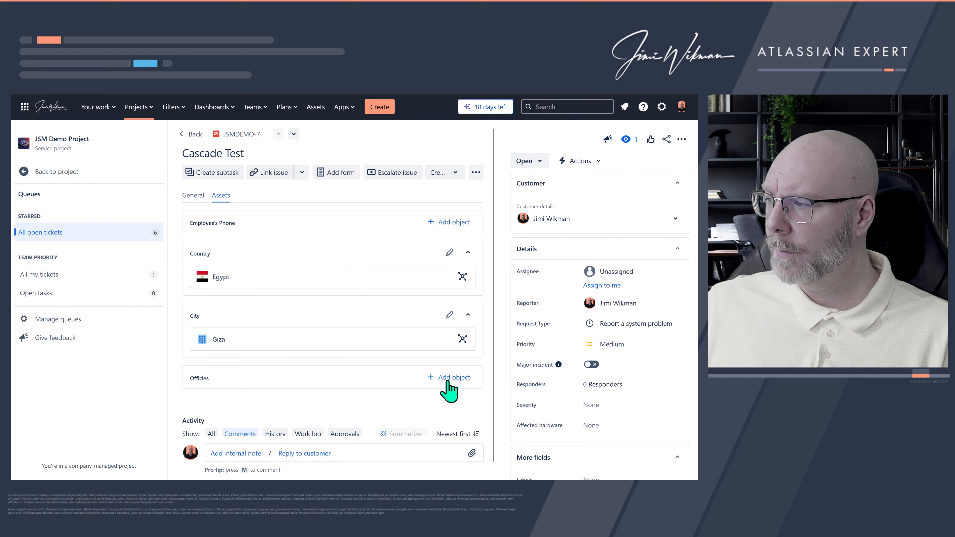
- Open the Officies field for editing, change City to Kairo and check which offices are offered for it
click(451, 379)
click(436, 338)
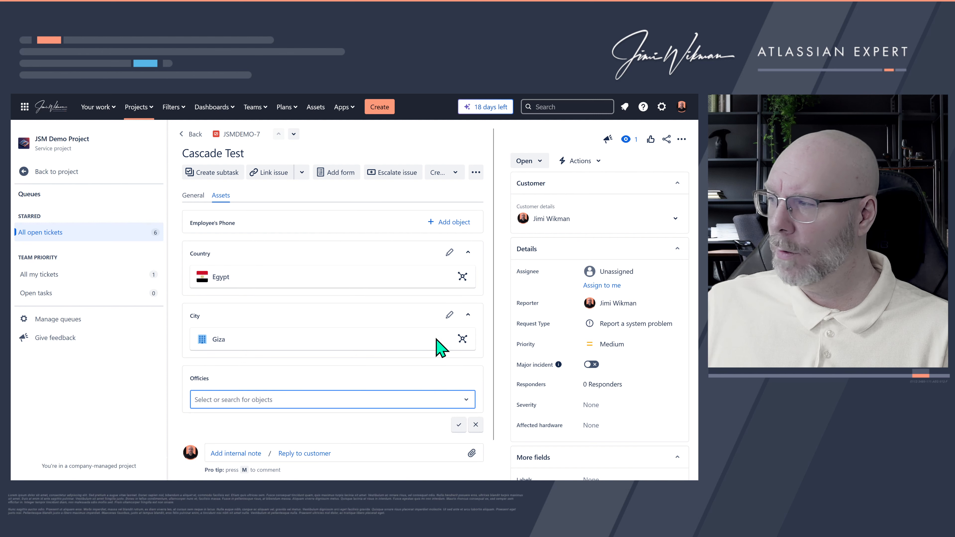
click(451, 316)
click(463, 339)
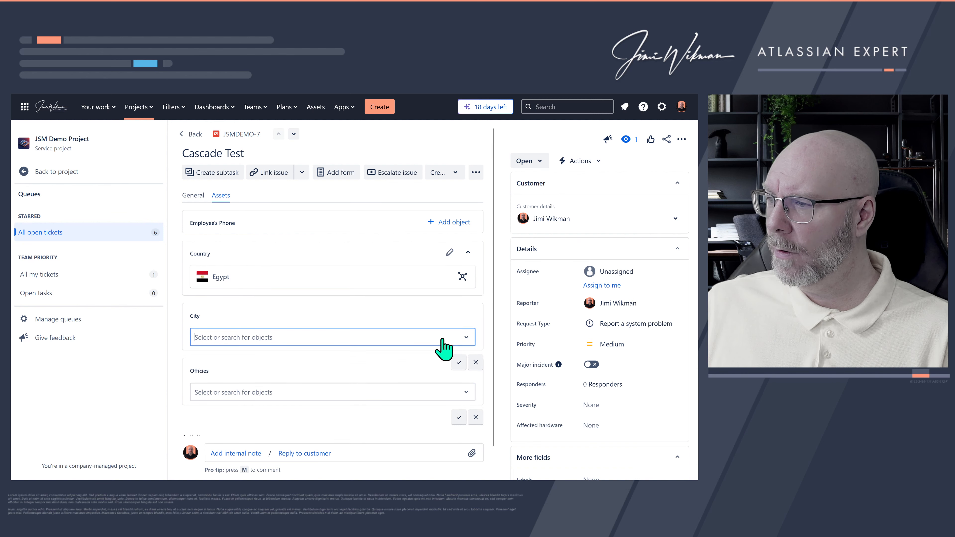
click(269, 401)
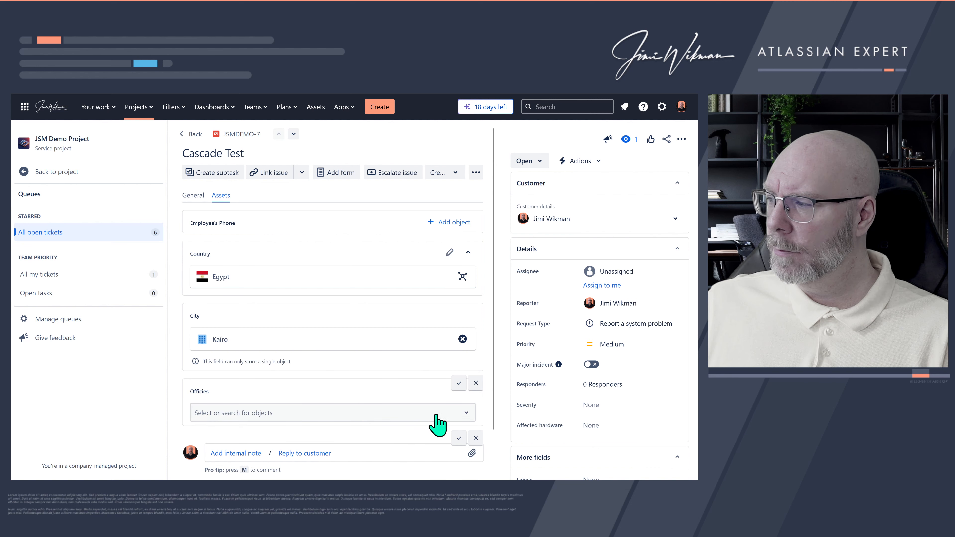
click(459, 383)
click(353, 398)
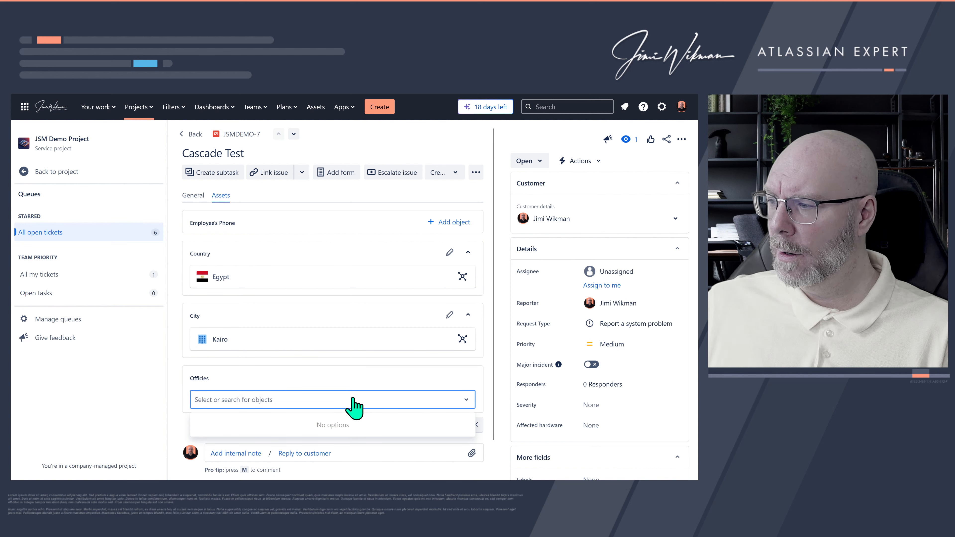
click(328, 394)
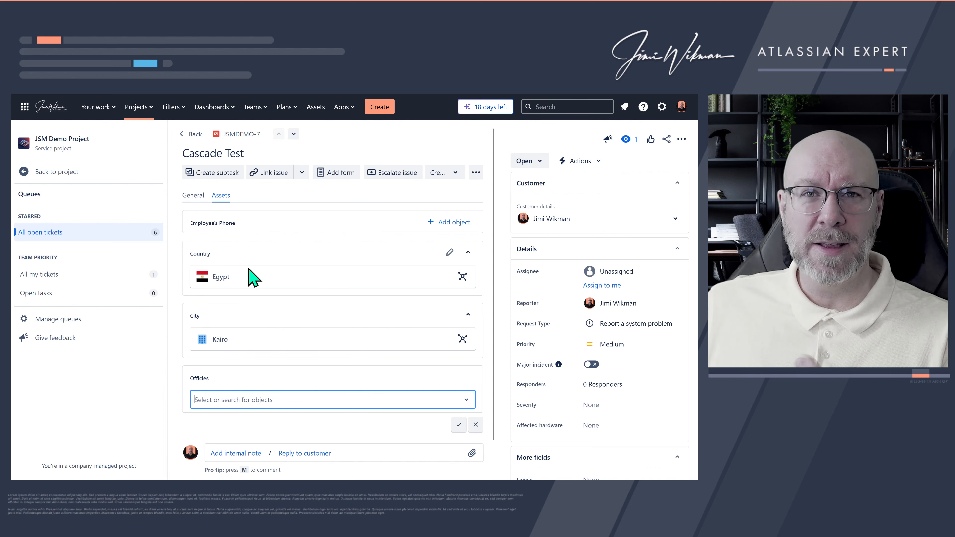
click(290, 399)
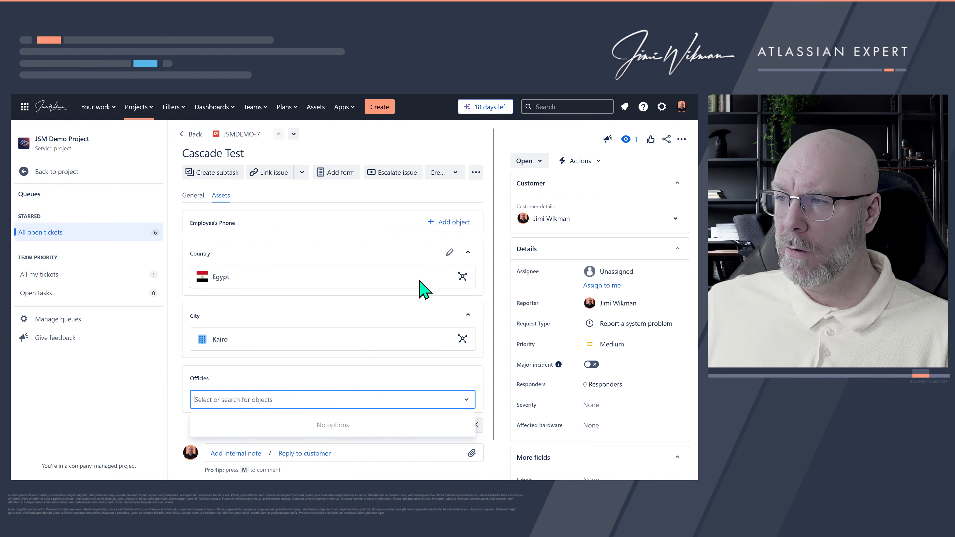
- Switch the Country field from Egypt back to Sweden
click(463, 277)
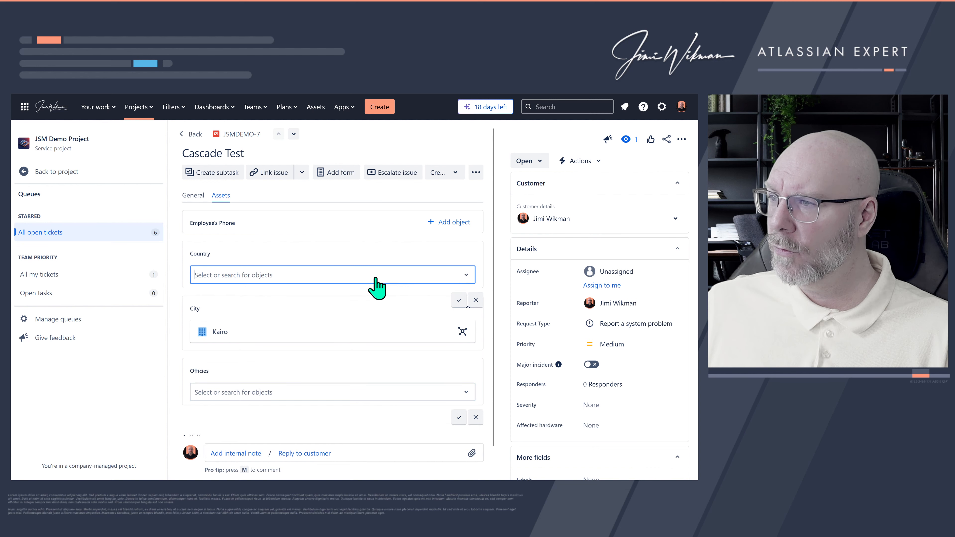
click(372, 276)
click(262, 427)
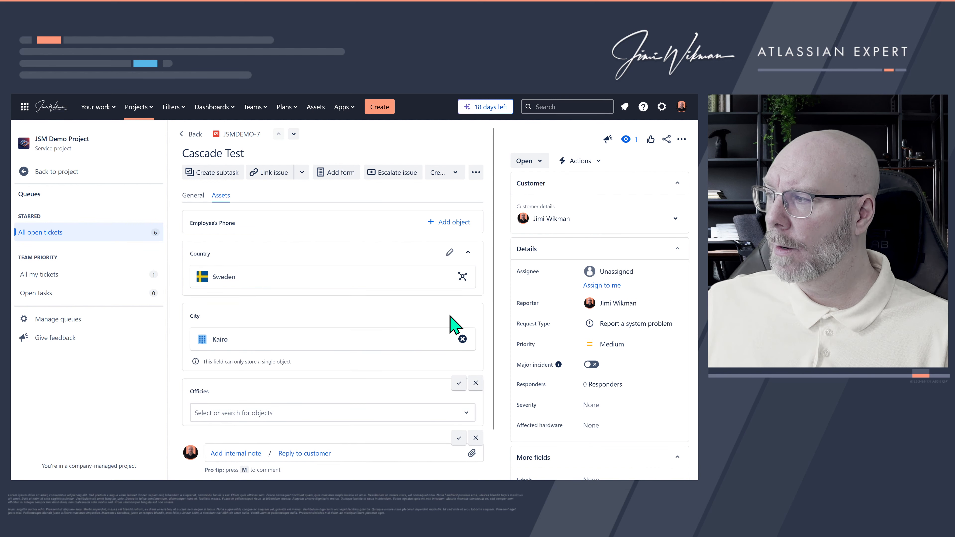
- Replace Kairo with Stockholm in the City field, save it, and check the choices in the Officies field
click(462, 339)
click(297, 337)
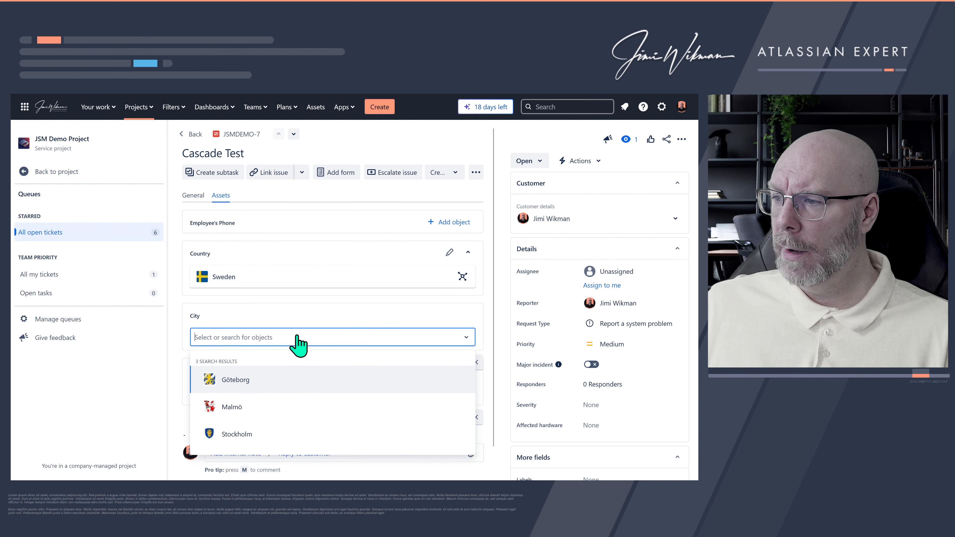
click(259, 437)
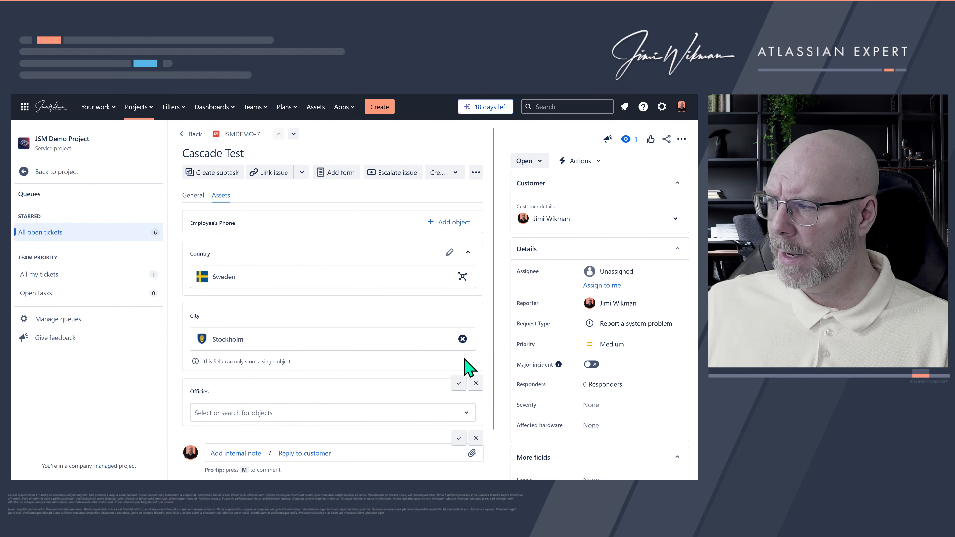
click(459, 383)
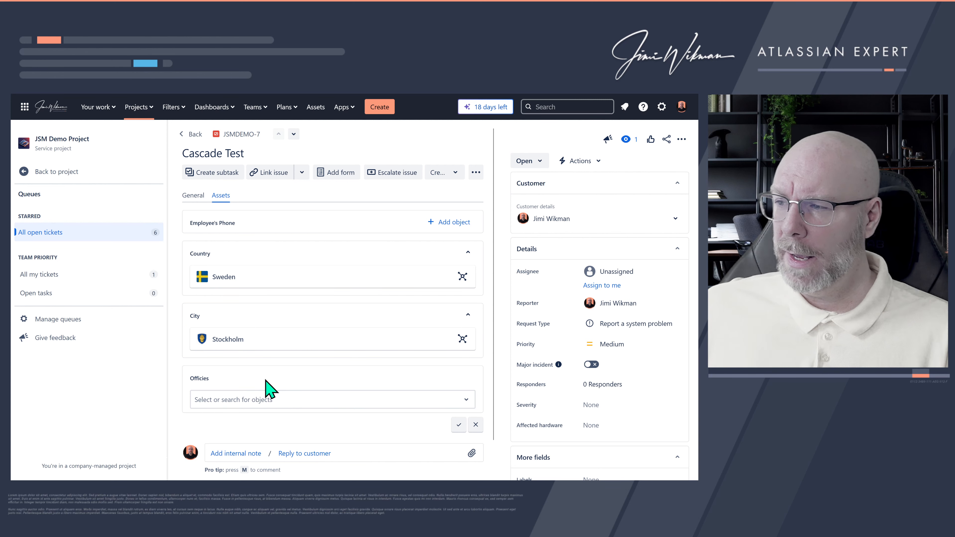
click(457, 398)
click(425, 378)
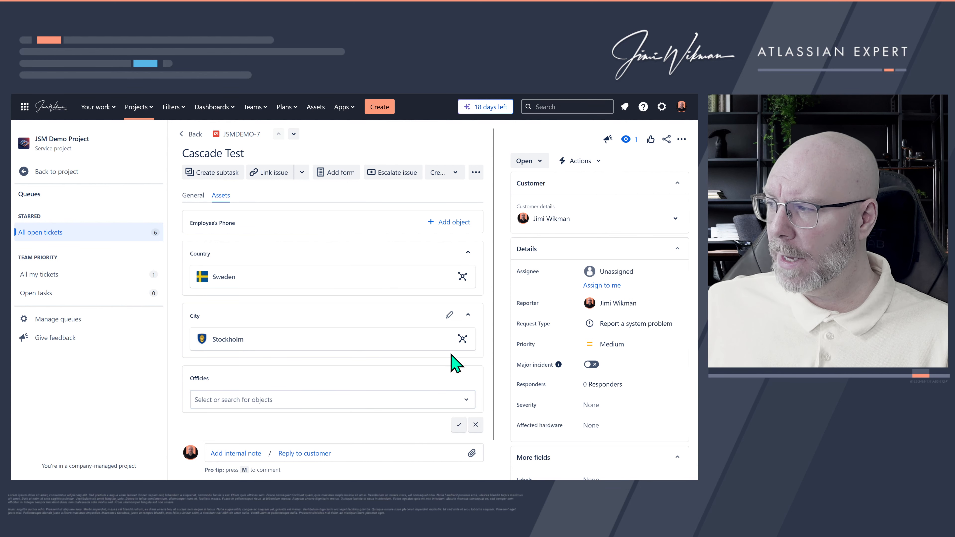
- Reopen the Officies field for editing, choose Kontor Stockholm as its object, and save it
click(475, 426)
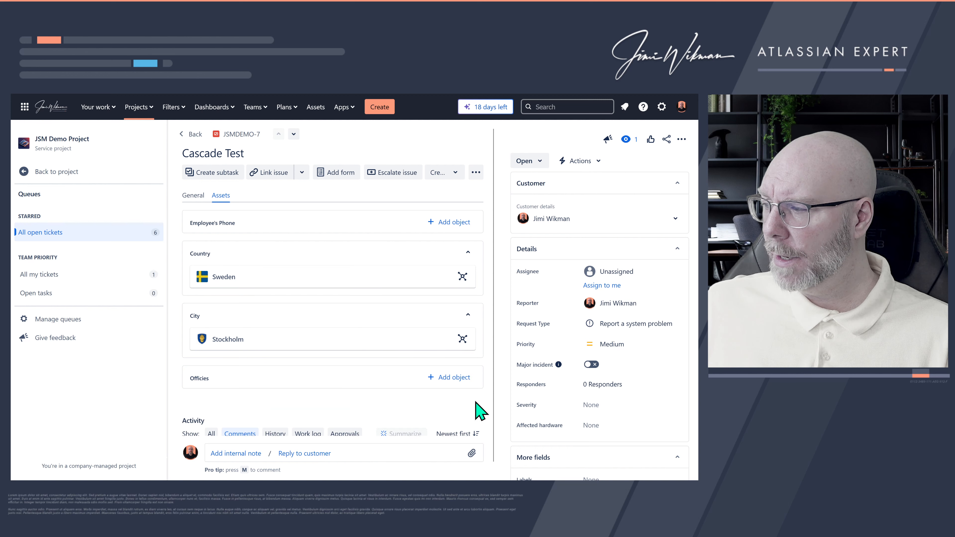
click(453, 379)
click(275, 439)
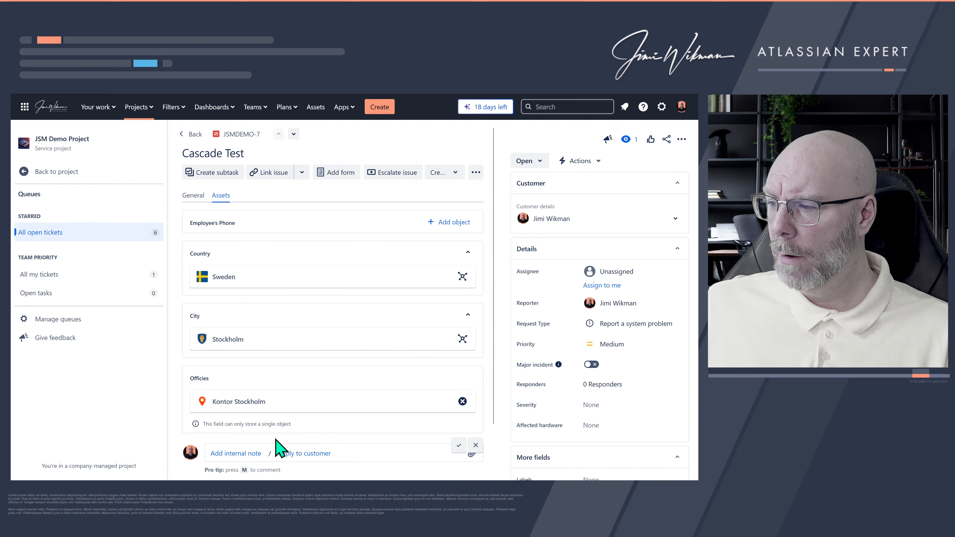
click(459, 445)
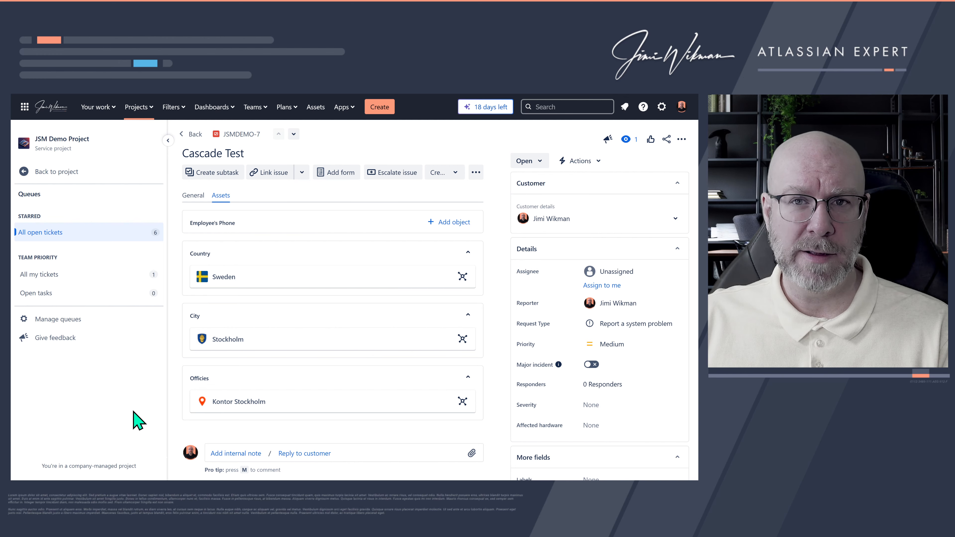
- Return to the Officies custom field's configuration page and open its Assets object field configuration to review the filter scopes
mouse_move(100, 99)
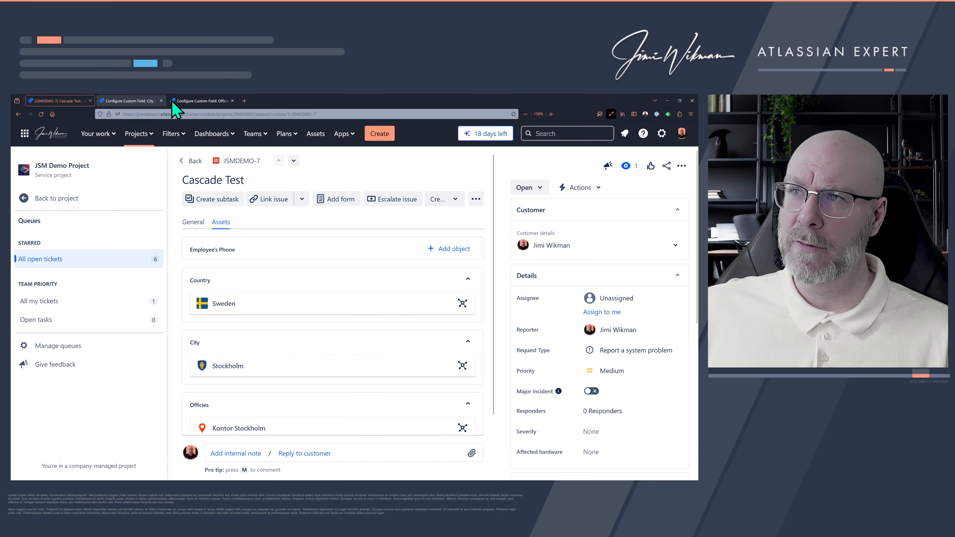
click(203, 100)
scroll(407, 320, down, 1)
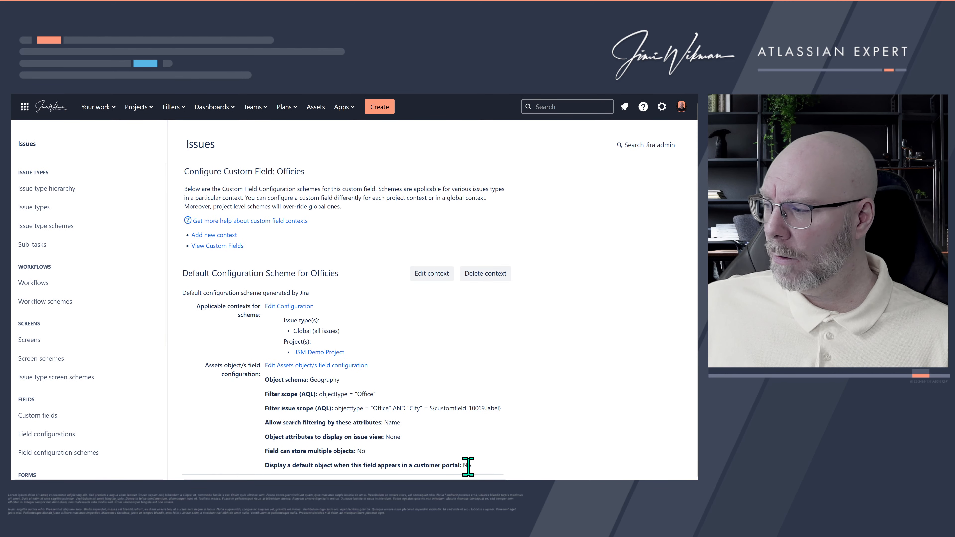
click(324, 366)
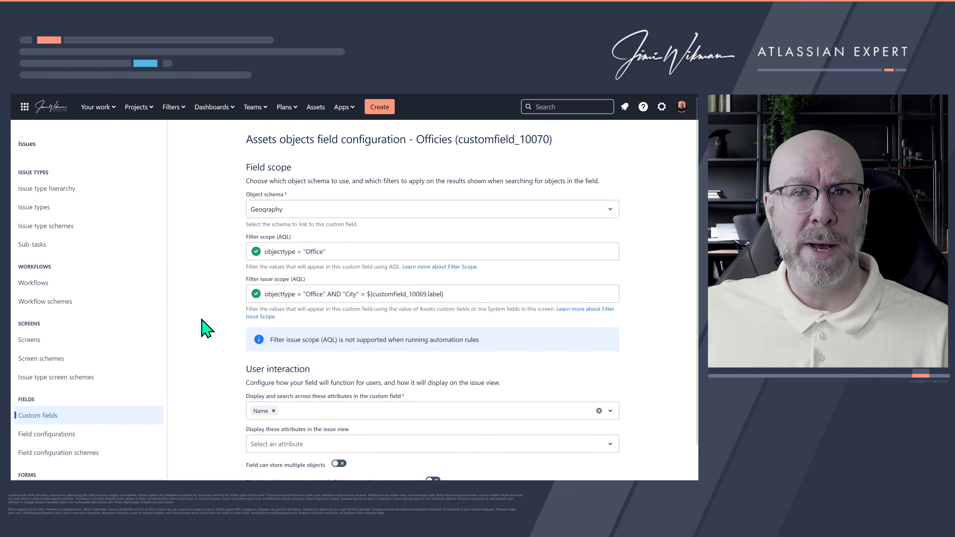
scroll(203, 327, down, 1)
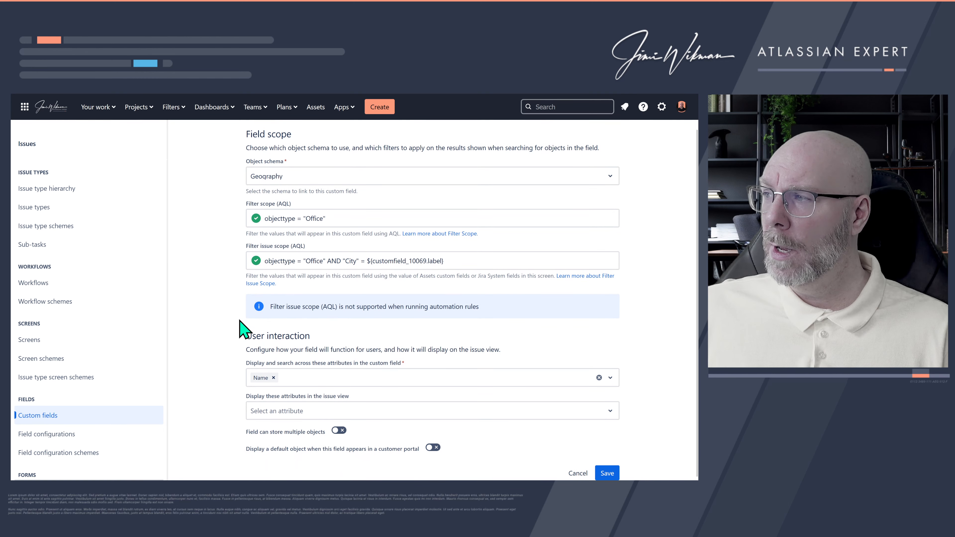
drag(427, 261, 372, 261)
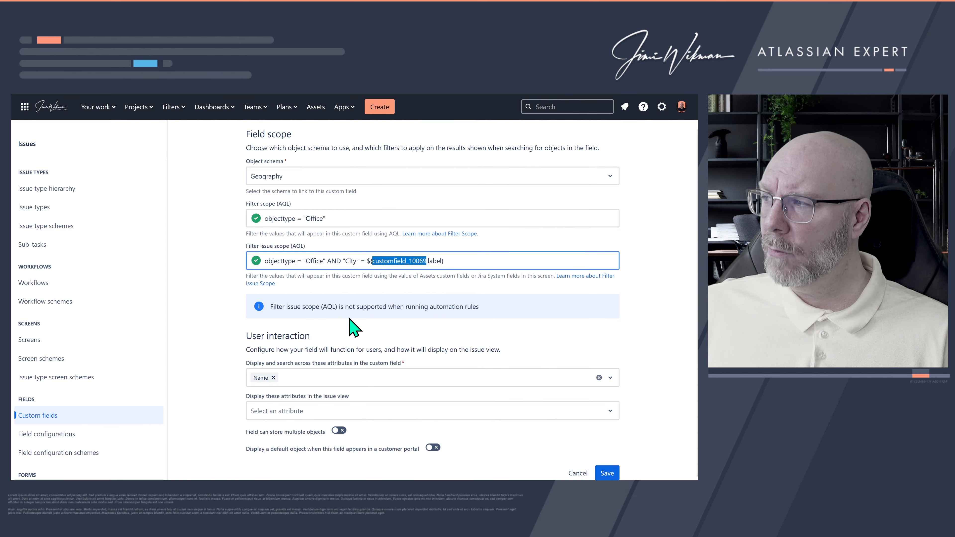
text(reporter)
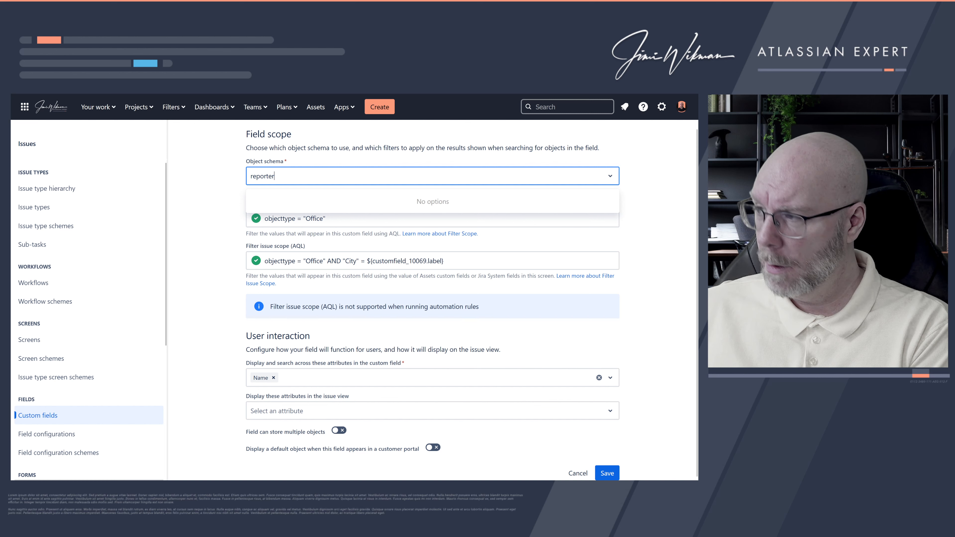
key(Escape)
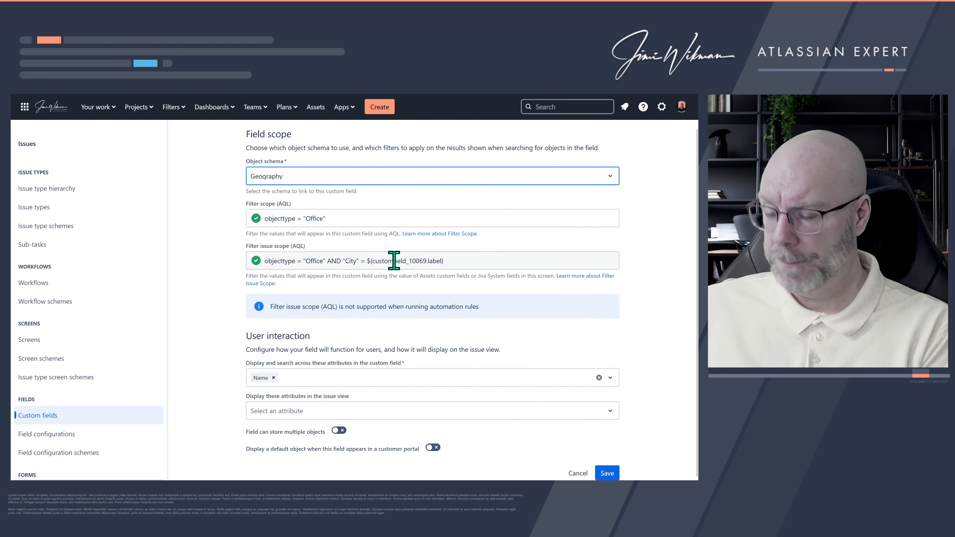
- Try replacing customfield_10069 with report in the Officies field's Filter issue scope (AQL) query, and undo the replacement
double_click(410, 261)
click(410, 261)
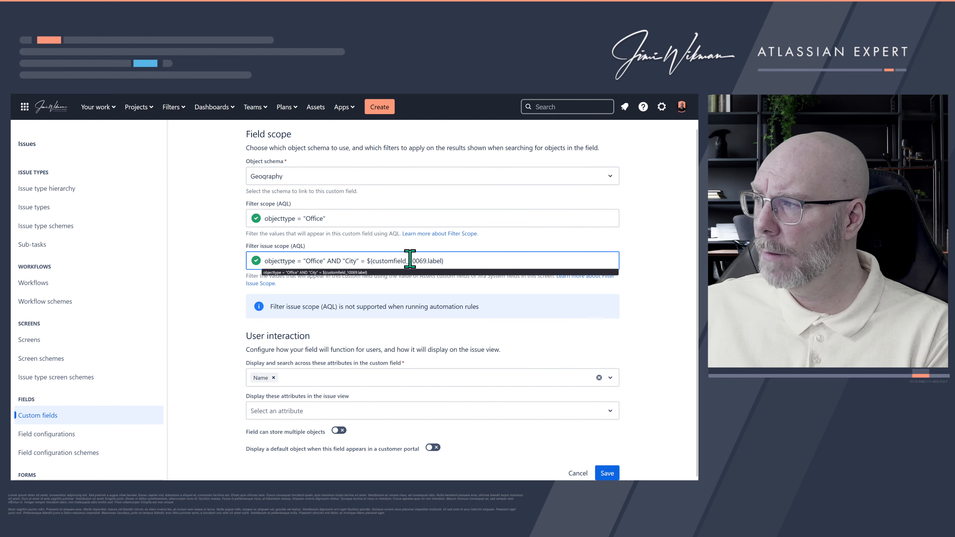
drag(427, 260, 372, 261)
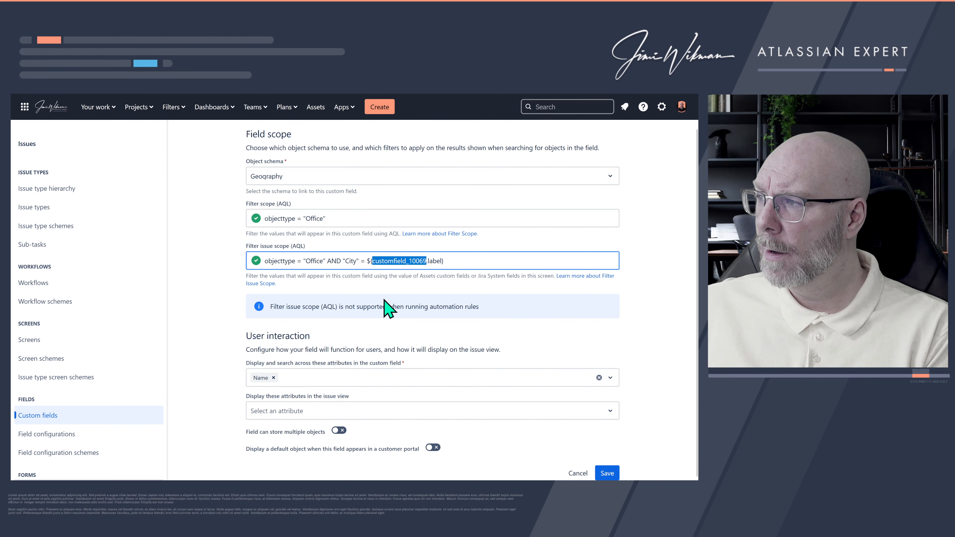
text(report)
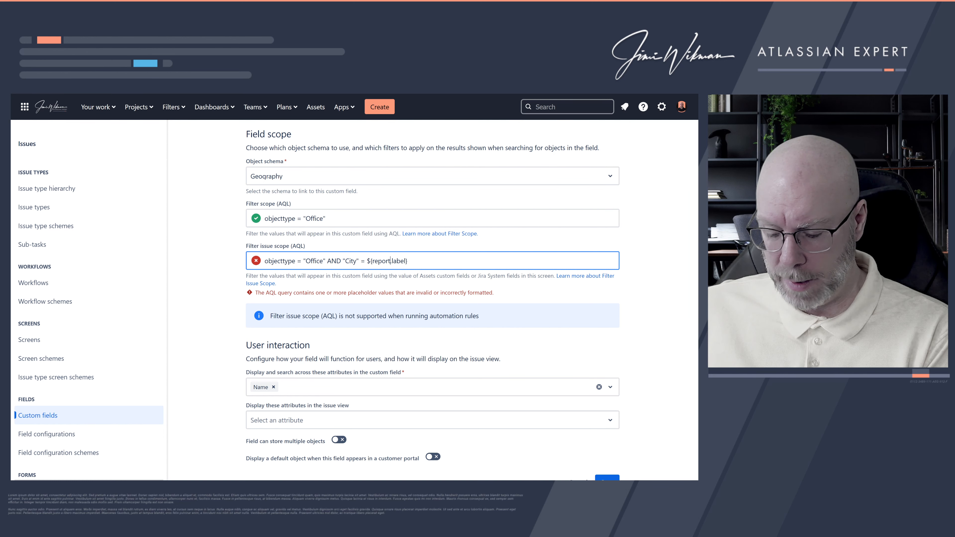
key(ctrl+z)
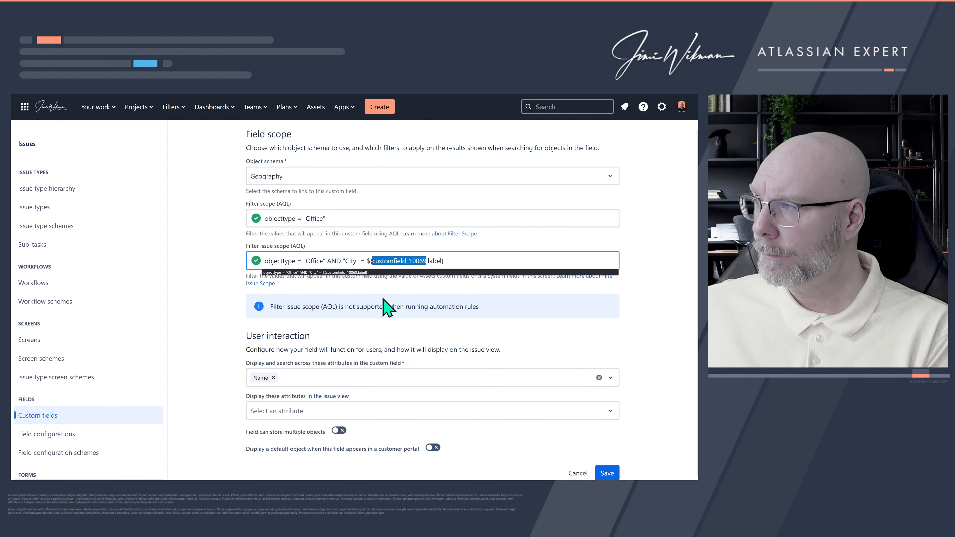
click(416, 261)
drag(426, 261, 373, 260)
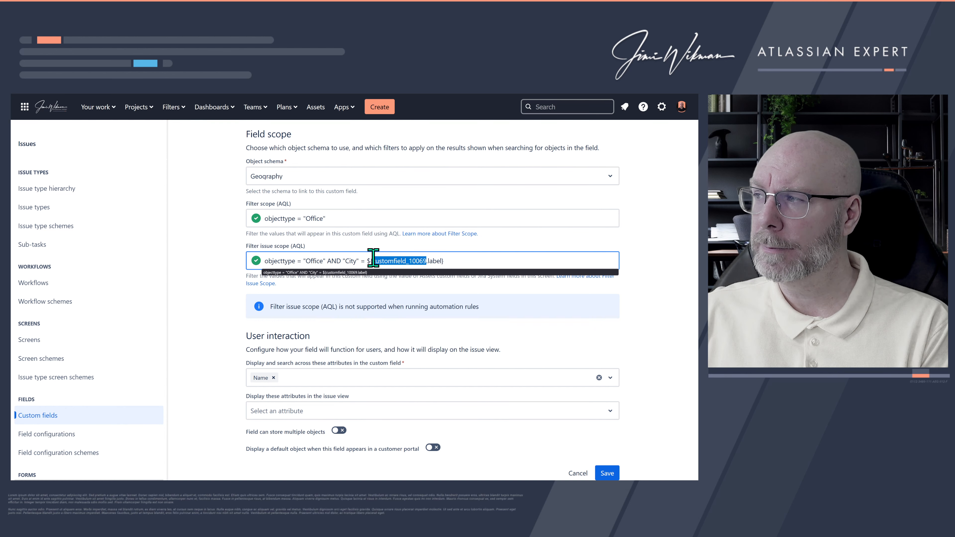
click(231, 276)
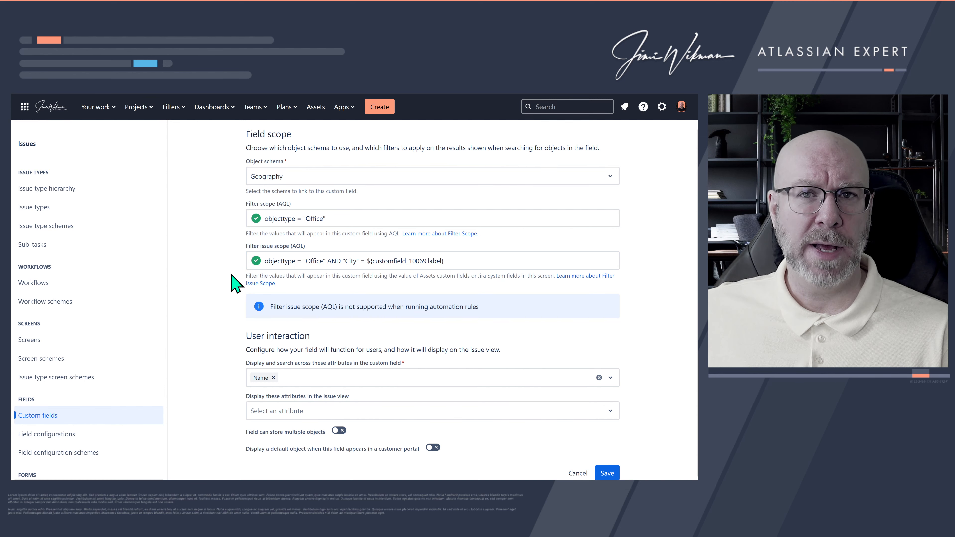